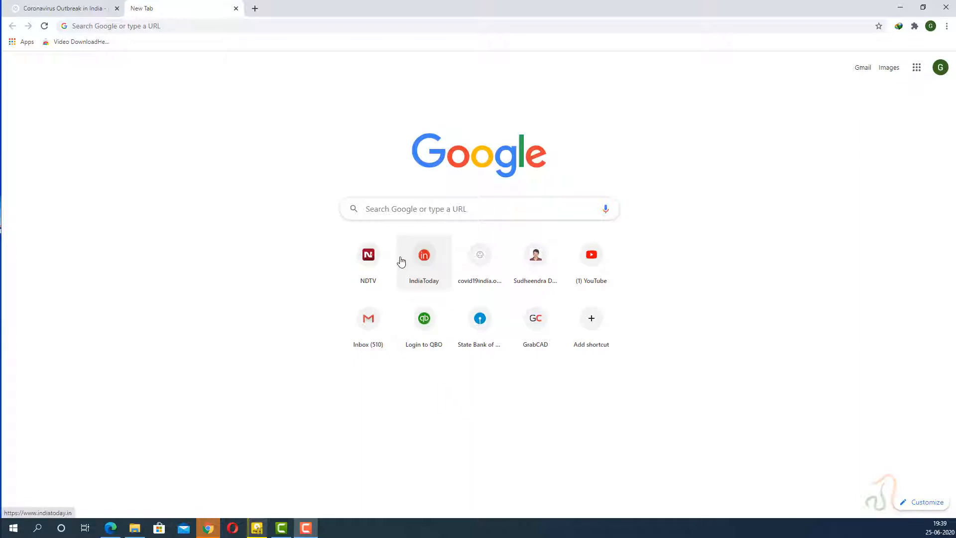
- Open the freesound.org website in the new browser tab
click(234, 20)
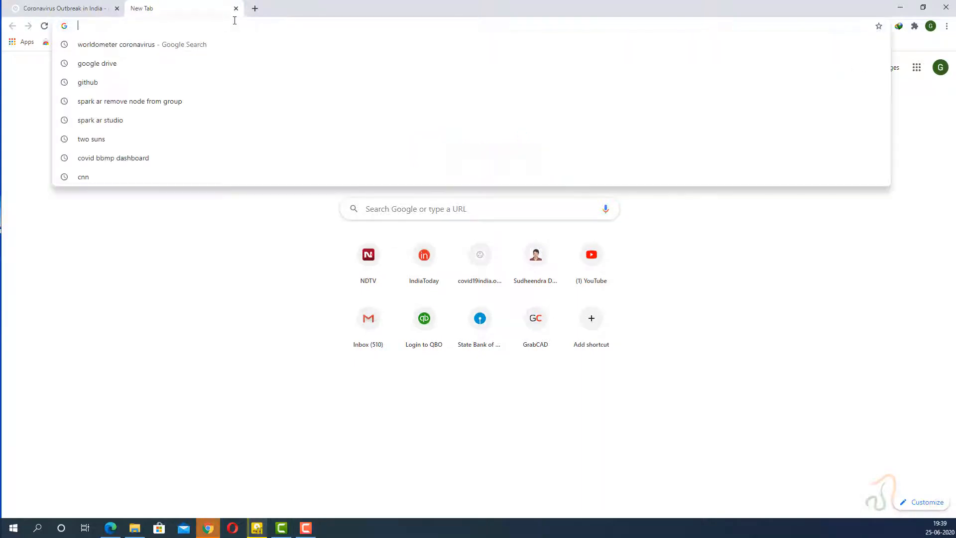
text(frees)
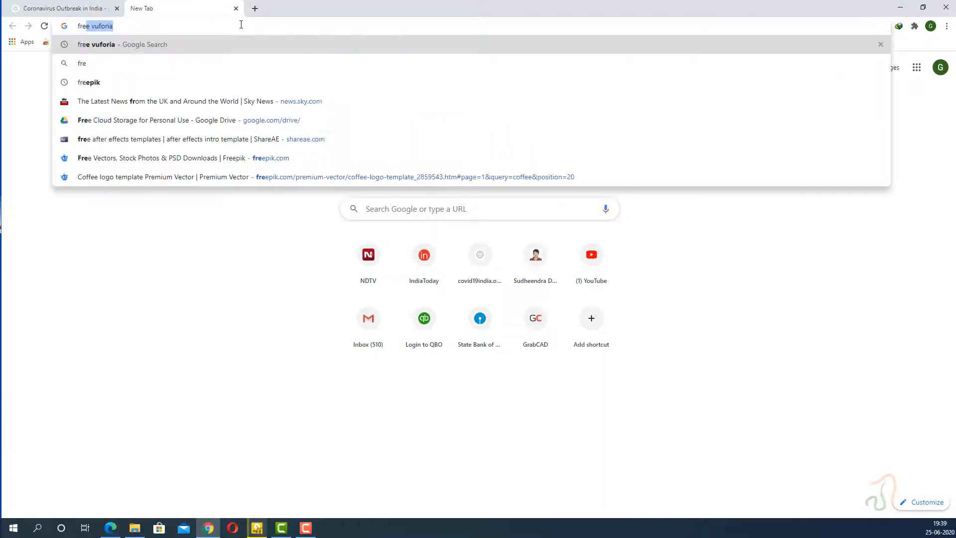
text(ound.or)
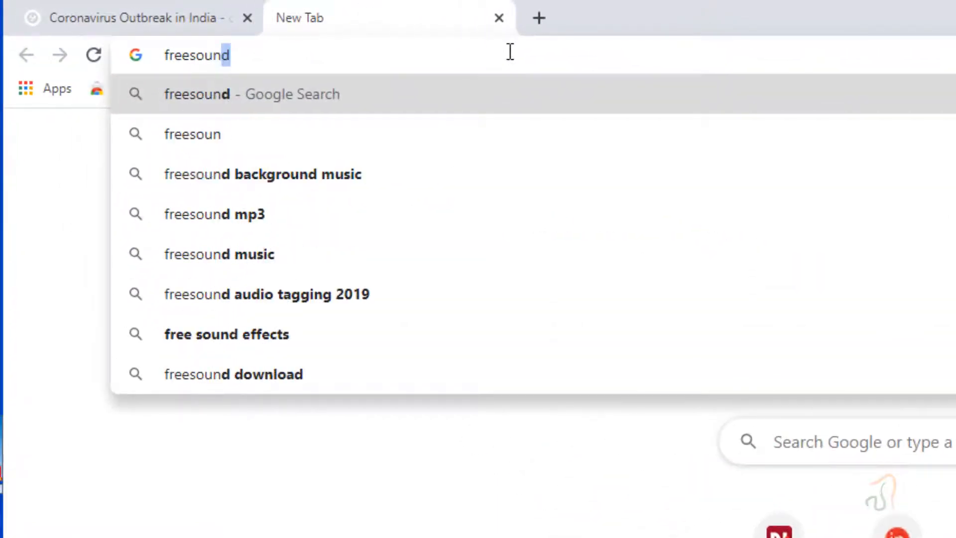
text(g)
key(Return)
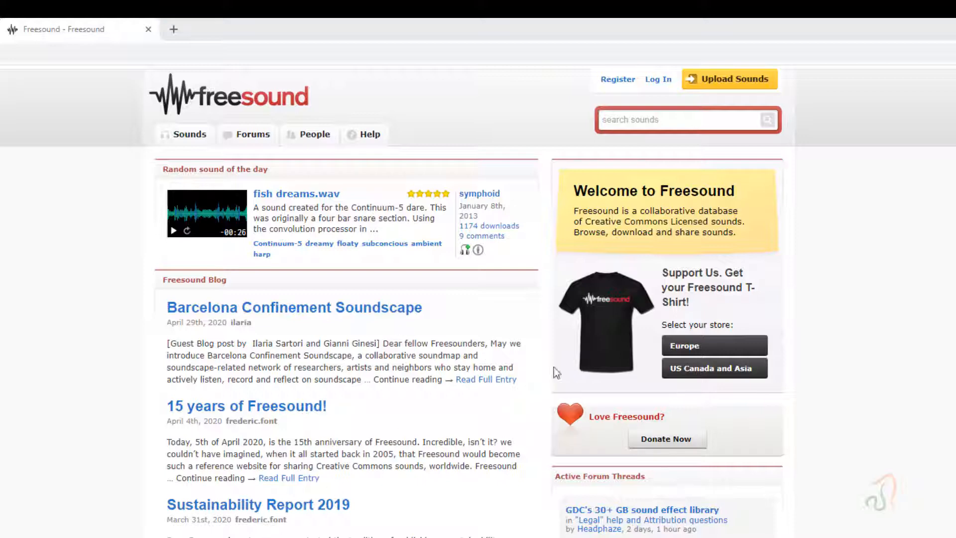
- Search the Freesound library for "jump"
click(742, 122)
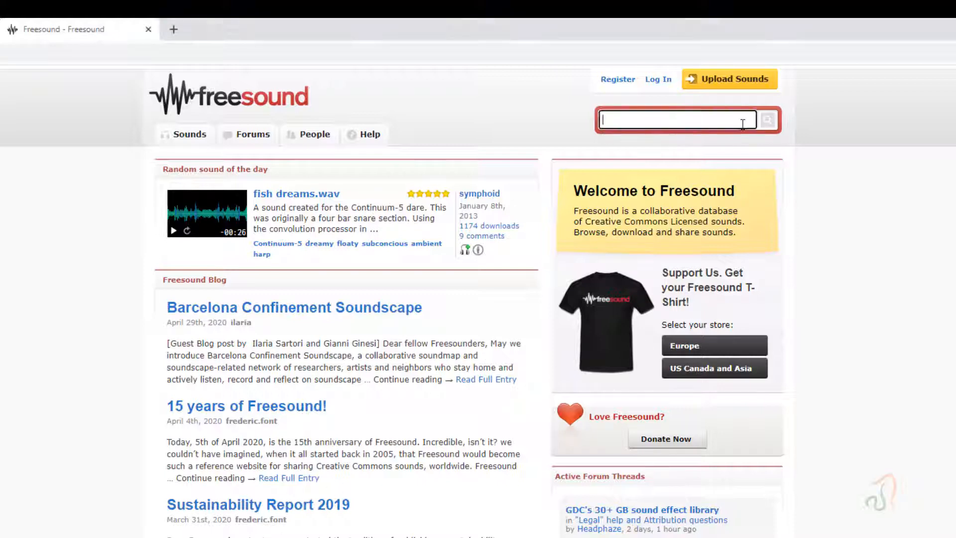
text(jump)
click(766, 120)
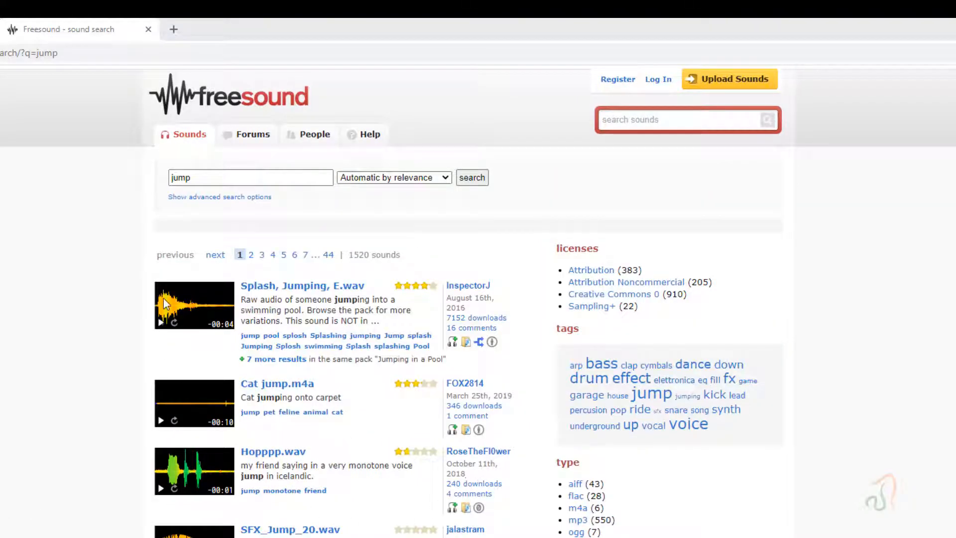
- Preview the Splash, Jumping, E.wav sound and look through the first page of jump results for a suitable effect
click(161, 323)
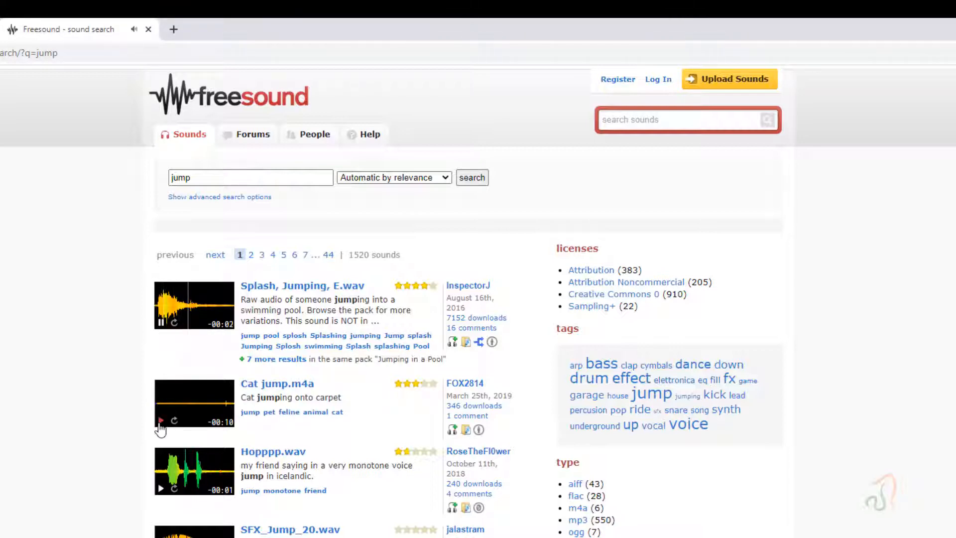
scroll(162, 425, down, 8)
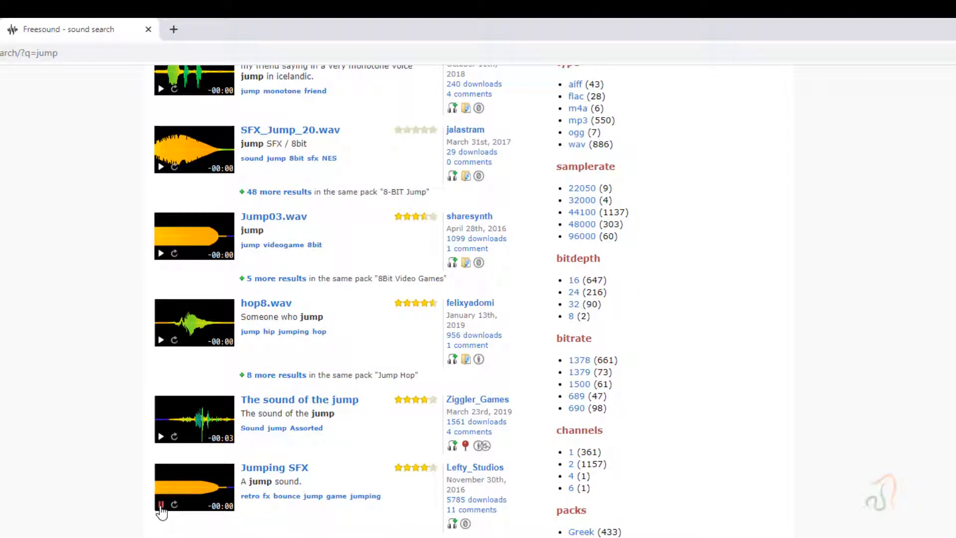
scroll(161, 510, down, 8)
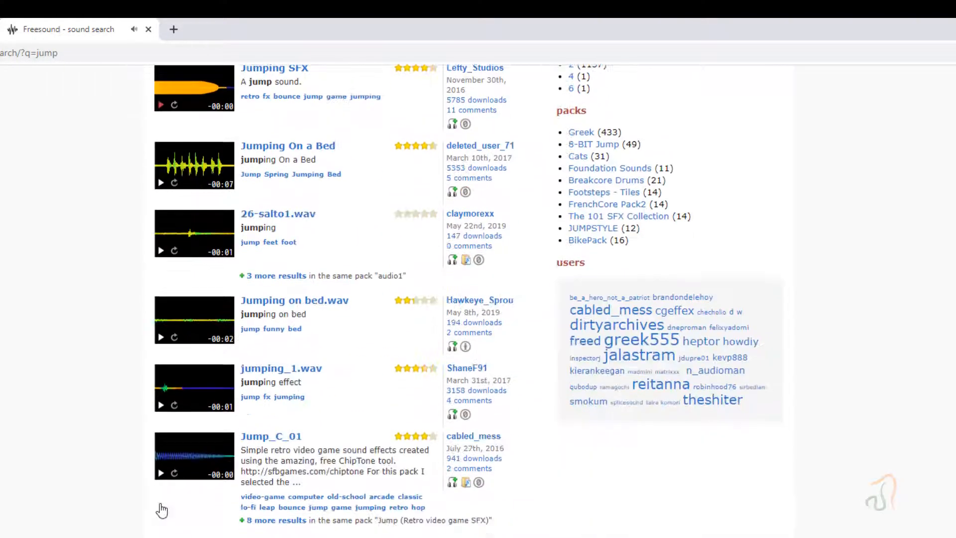
scroll(161, 508, down, 2)
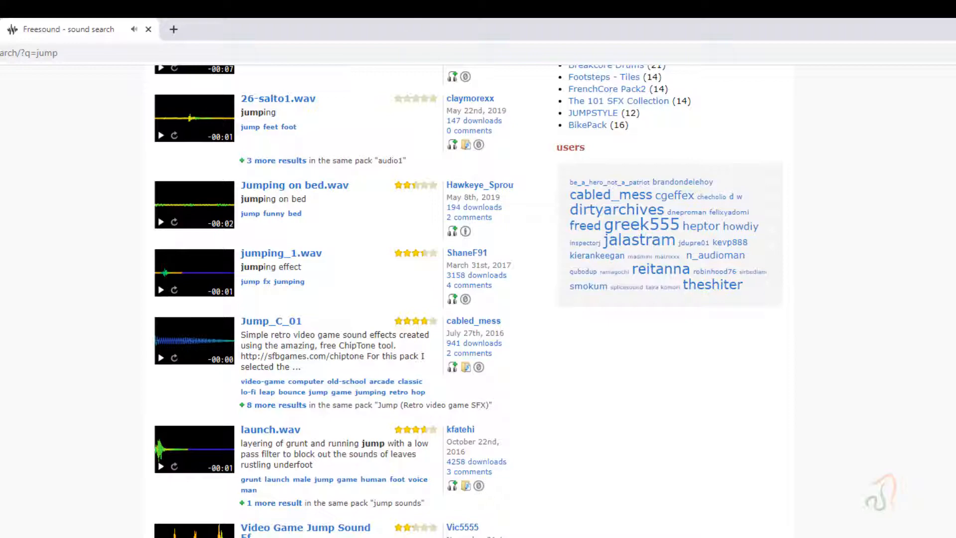
scroll(161, 507, up, 20)
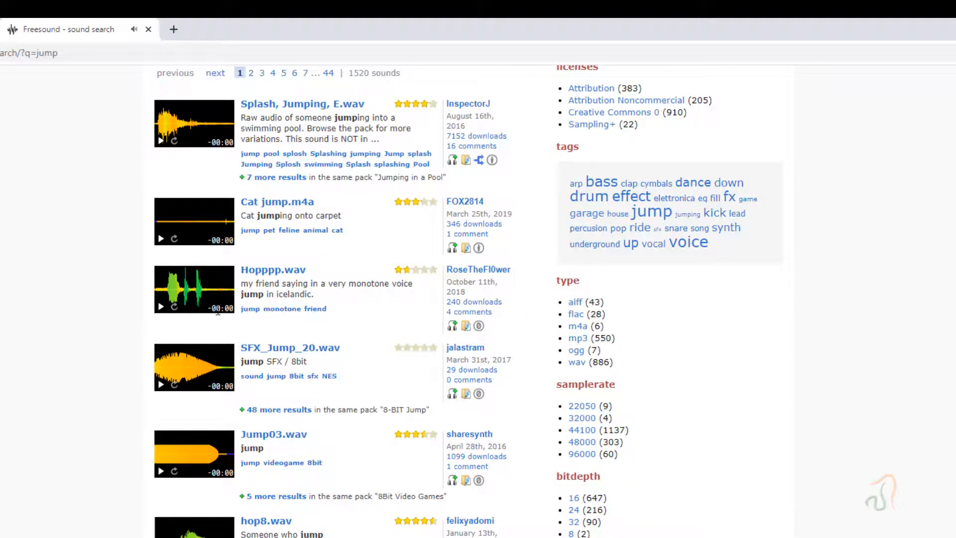
scroll(236, 414, down, 20)
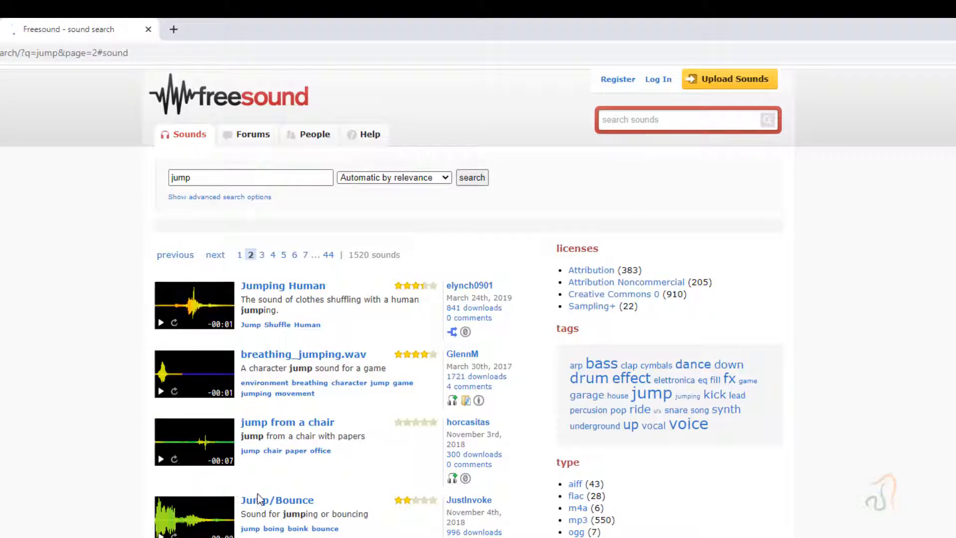
- Play the Jump/Bounce sound on the second results page and open its detail page
scroll(256, 501, down, 1)
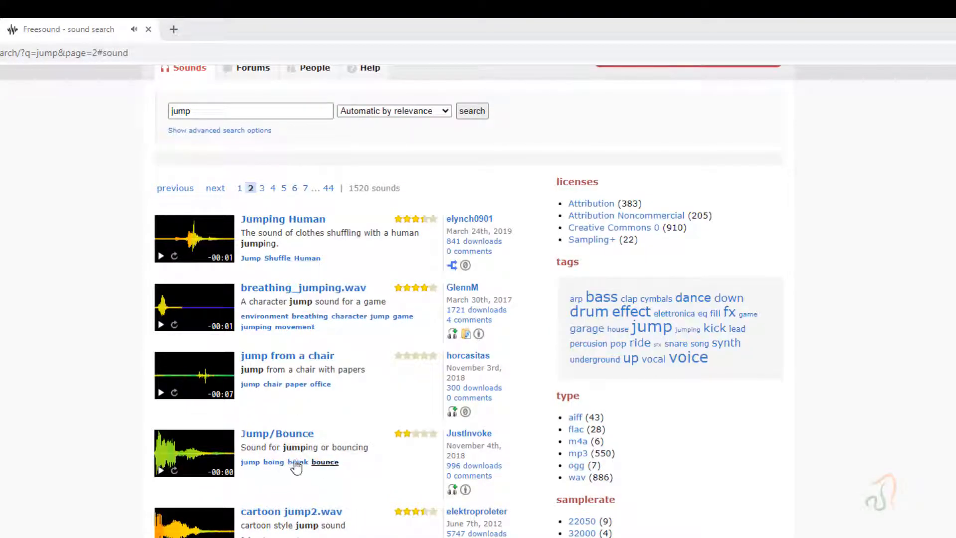
click(158, 477)
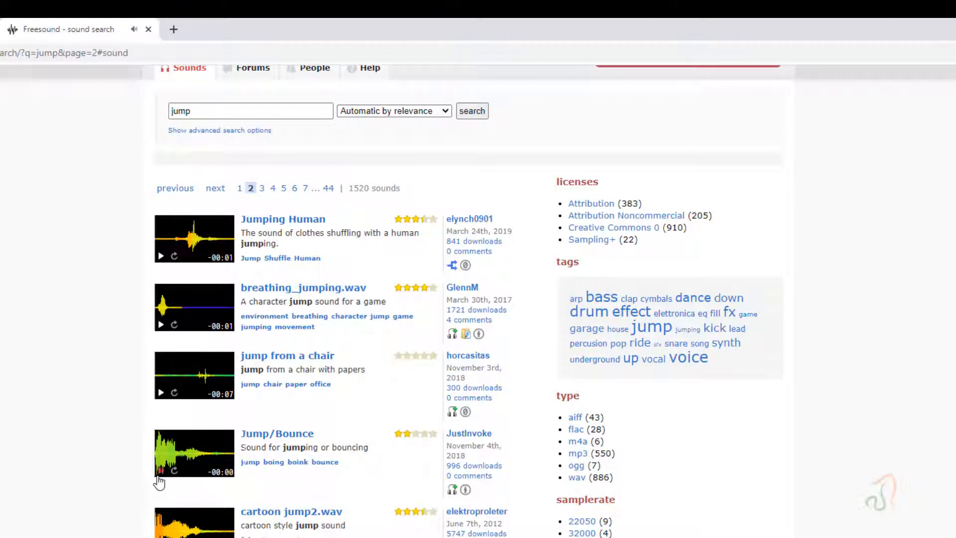
click(284, 439)
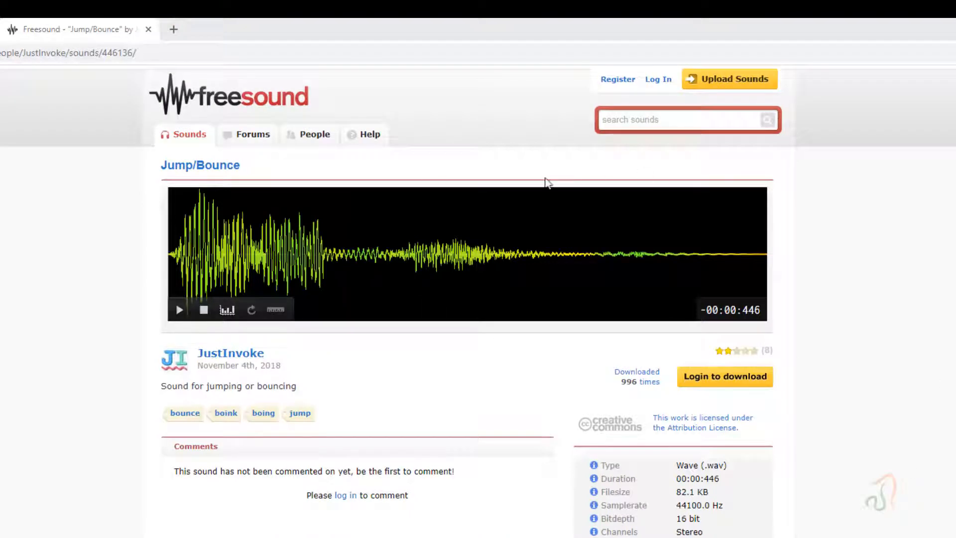
- Register a Freesound account with a username, confirmed e-mail and password, accepting the terms of use and passing the robot check
click(709, 388)
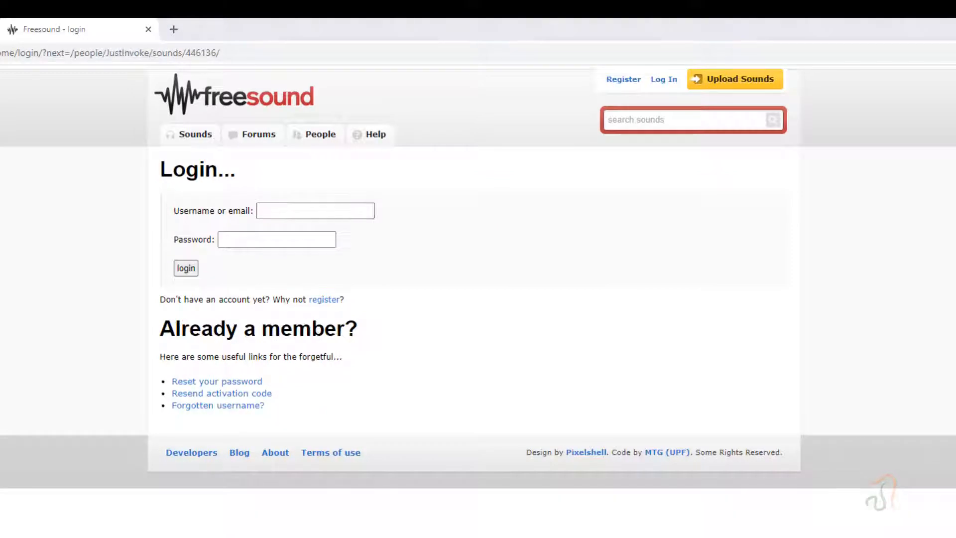
click(324, 300)
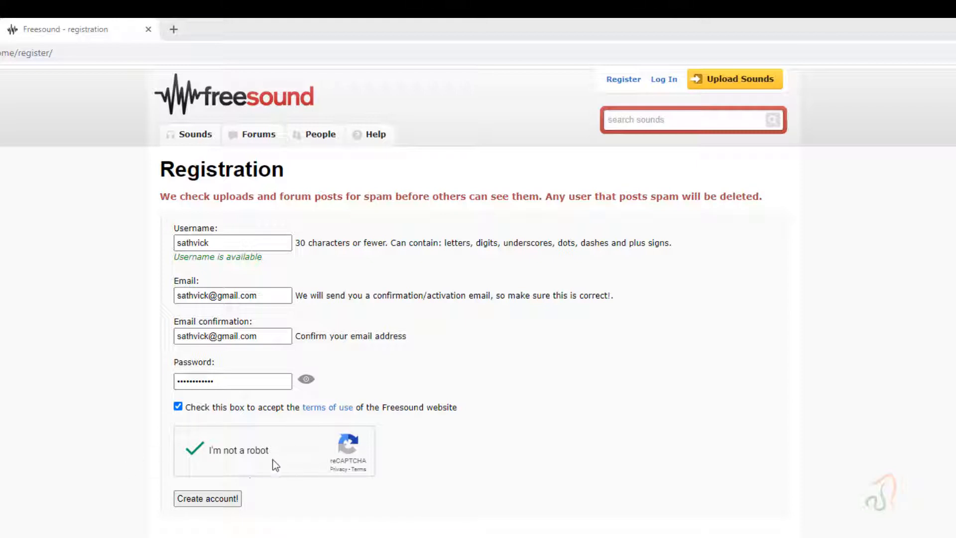
click(204, 501)
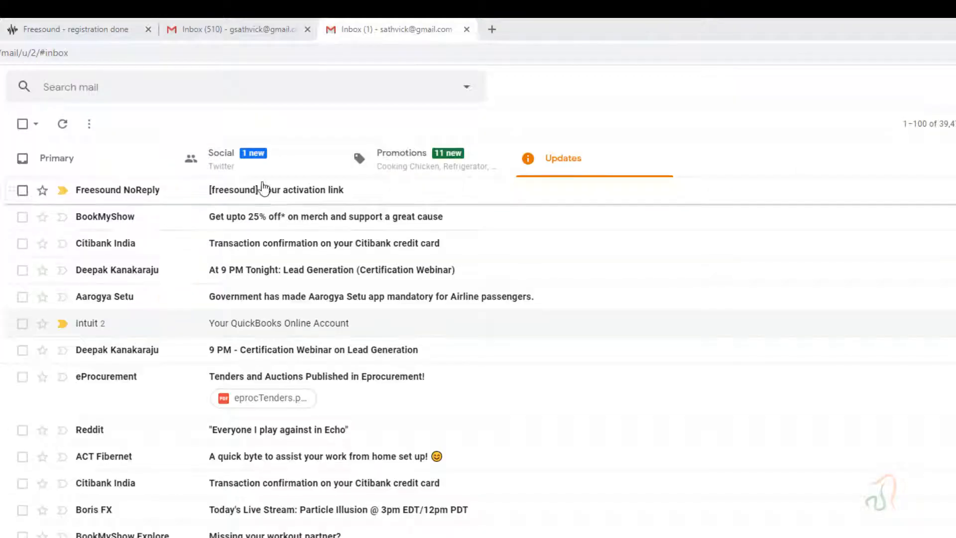
- Open the Freesound activation e-mail in Gmail and follow its link to activate the account
click(272, 198)
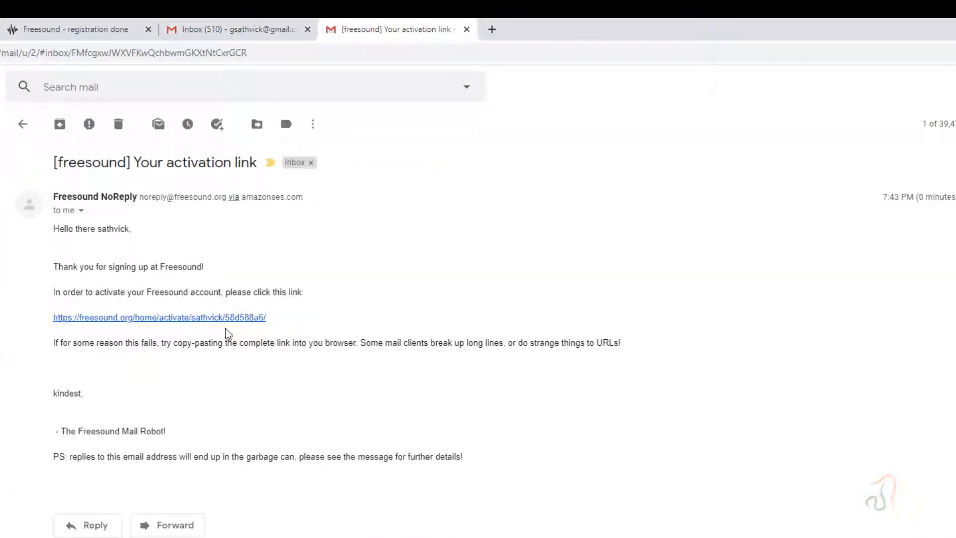
click(227, 317)
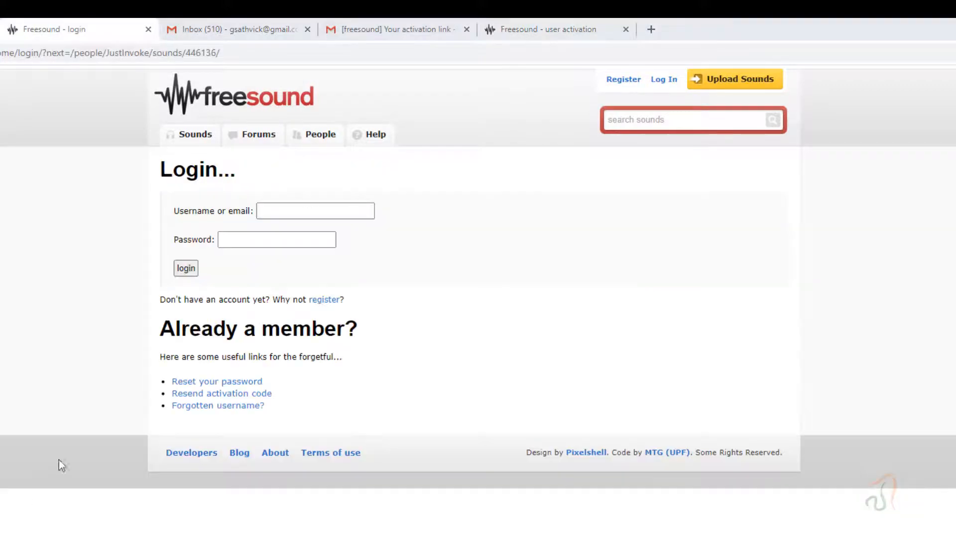
- Log in to Freesound with the account e-mail and password, and download the Jump/Bounce sound
click(306, 207)
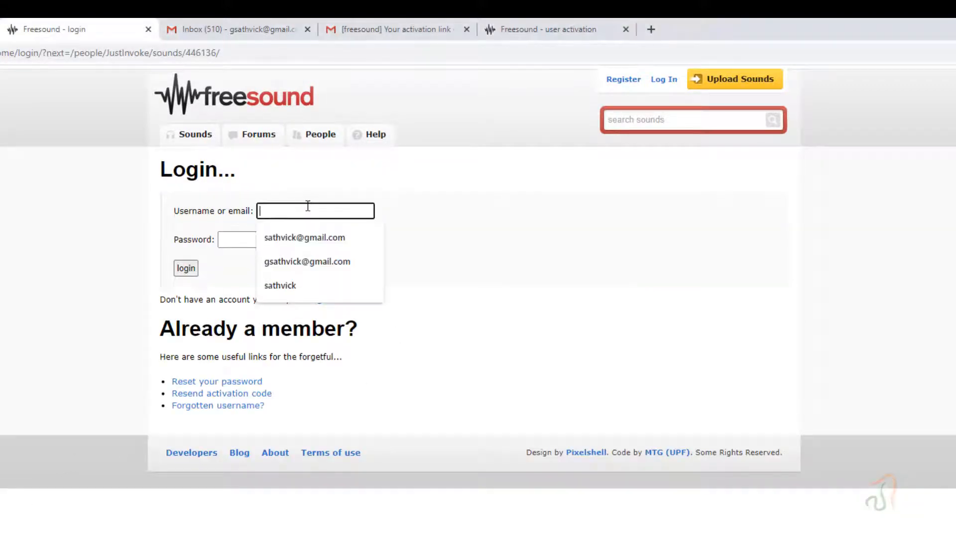
click(304, 237)
click(259, 244)
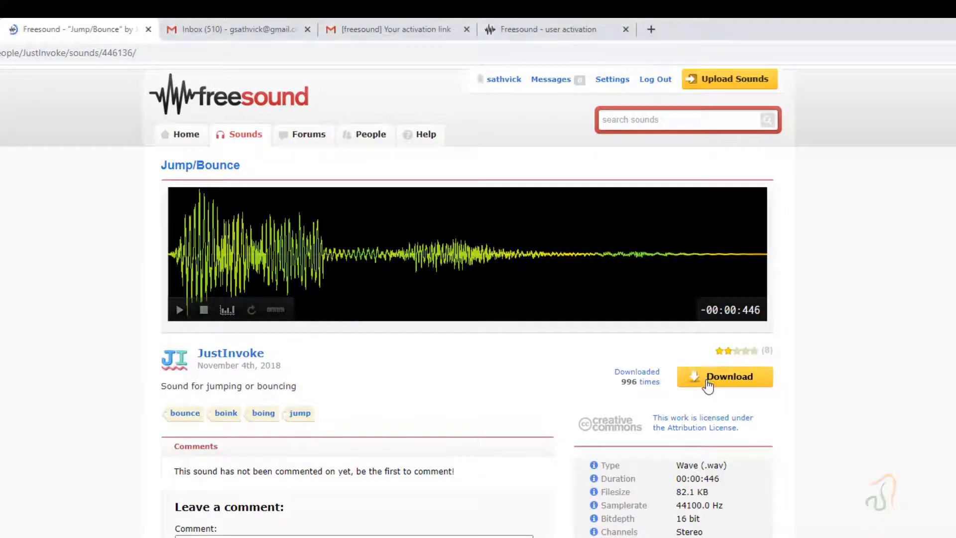
click(707, 384)
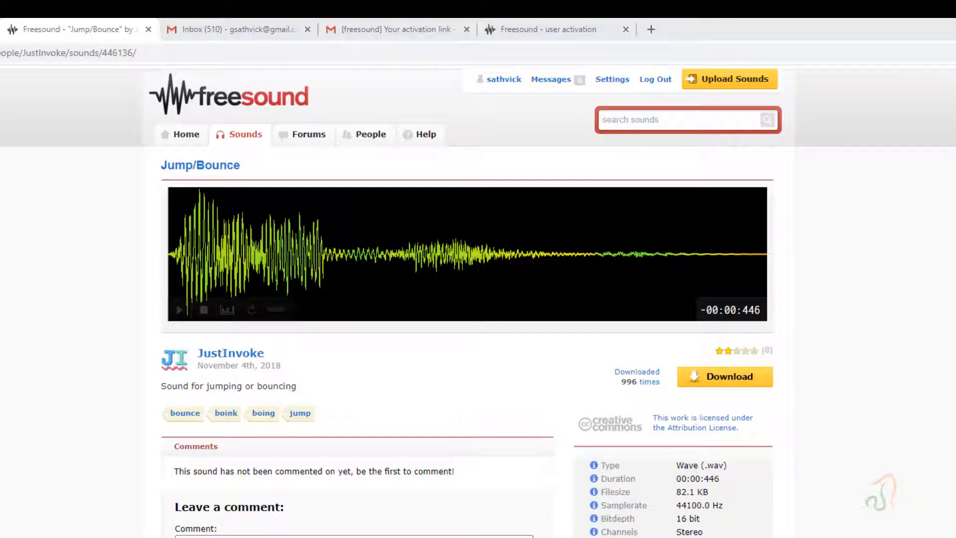
- Search the Freesound library for "GAME LOOP"
click(646, 120)
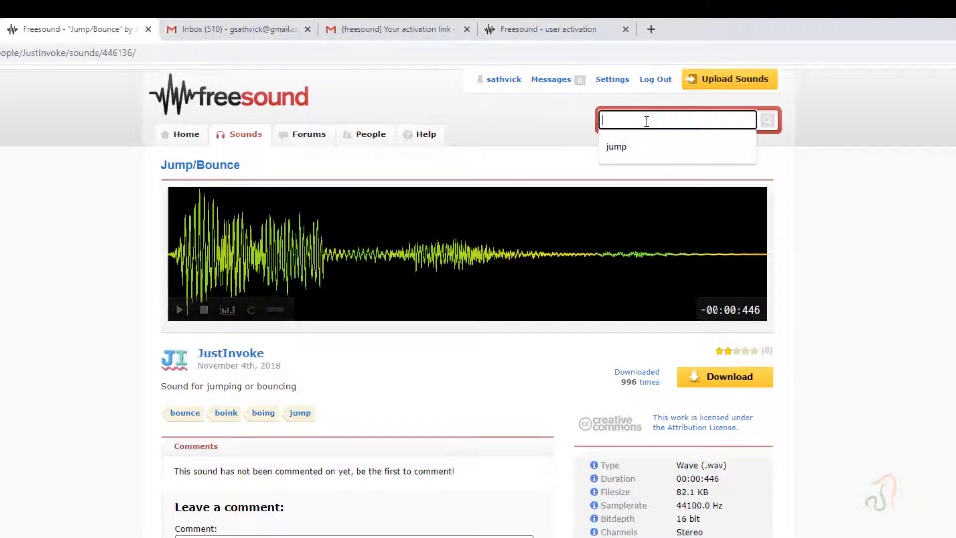
text(GAME LOOP)
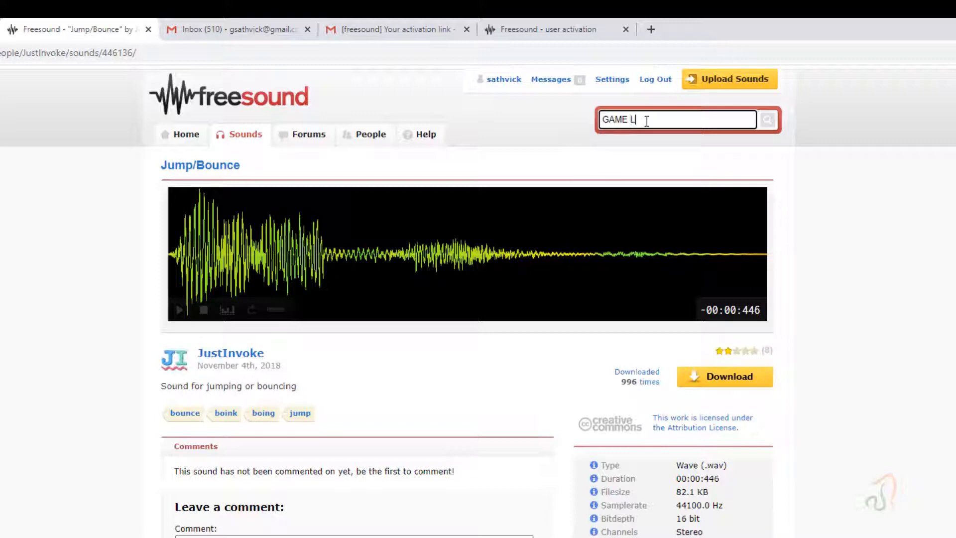
click(768, 123)
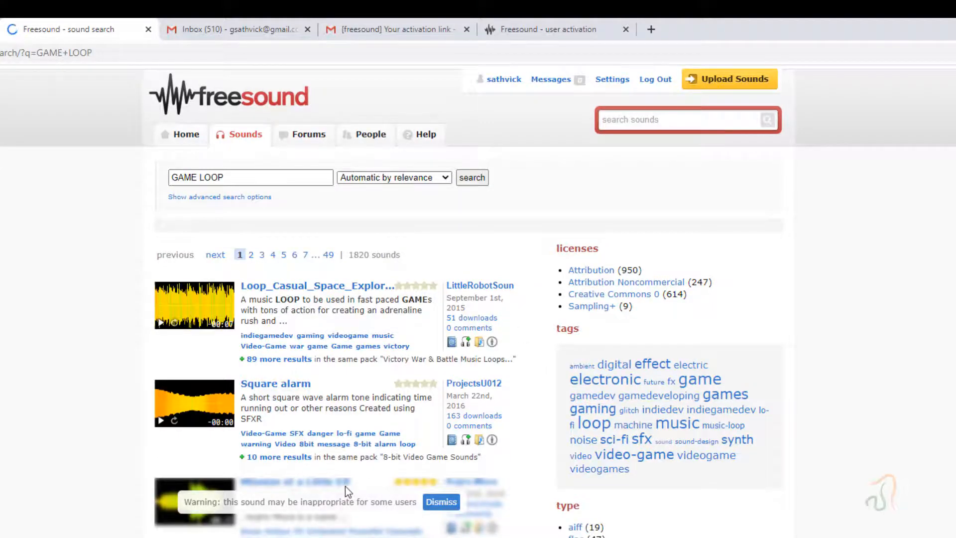
- Dismiss the password warning, preview the Loop_Casual_Space_Exploration_04.wav music loop and open its detail page
scroll(345, 486, down, 7)
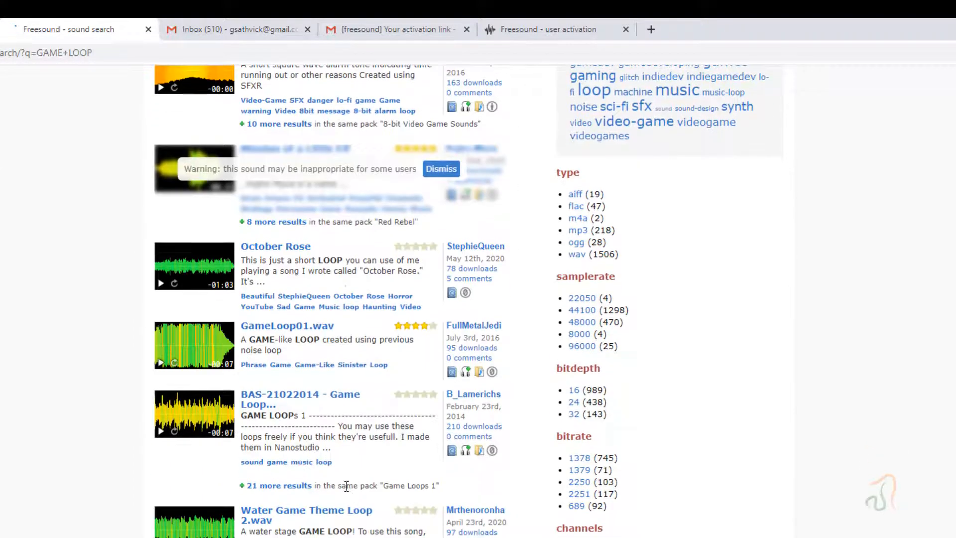
scroll(346, 485, down, 3)
scroll(346, 485, up, 10)
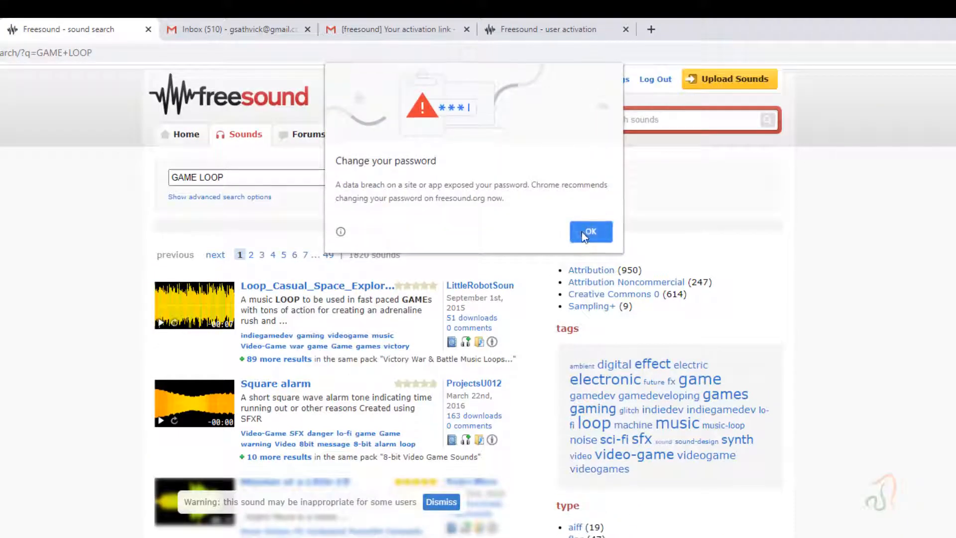
click(585, 233)
click(158, 324)
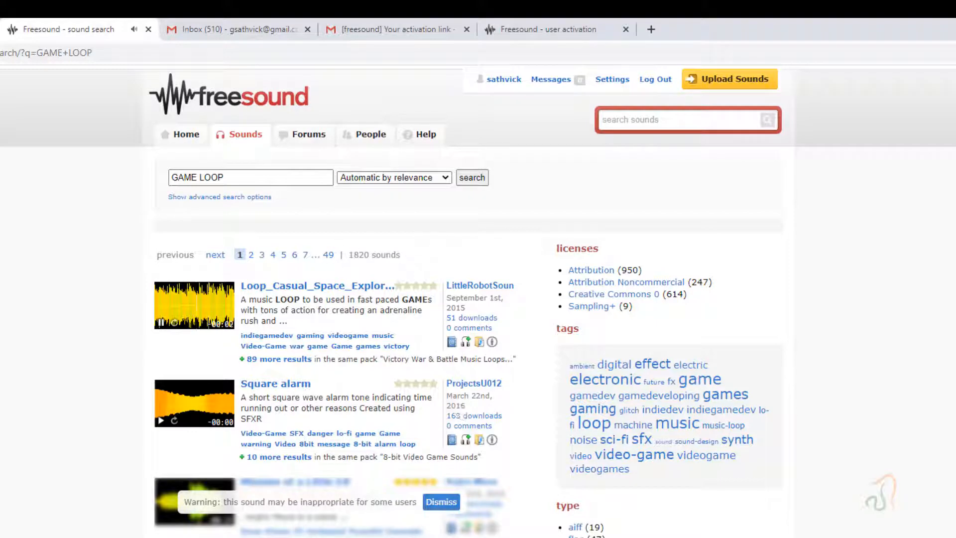
click(292, 286)
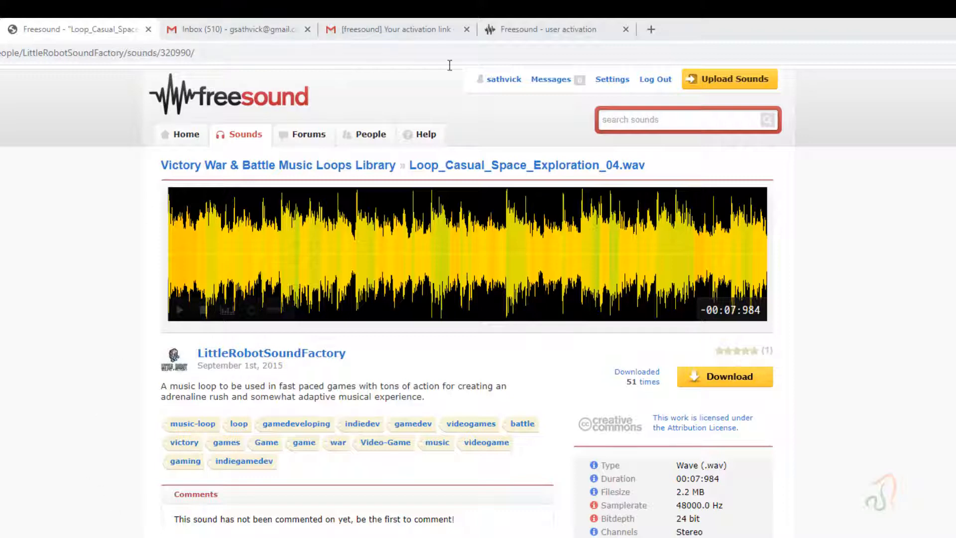
- Search the Freesound library for "game over"
click(700, 119)
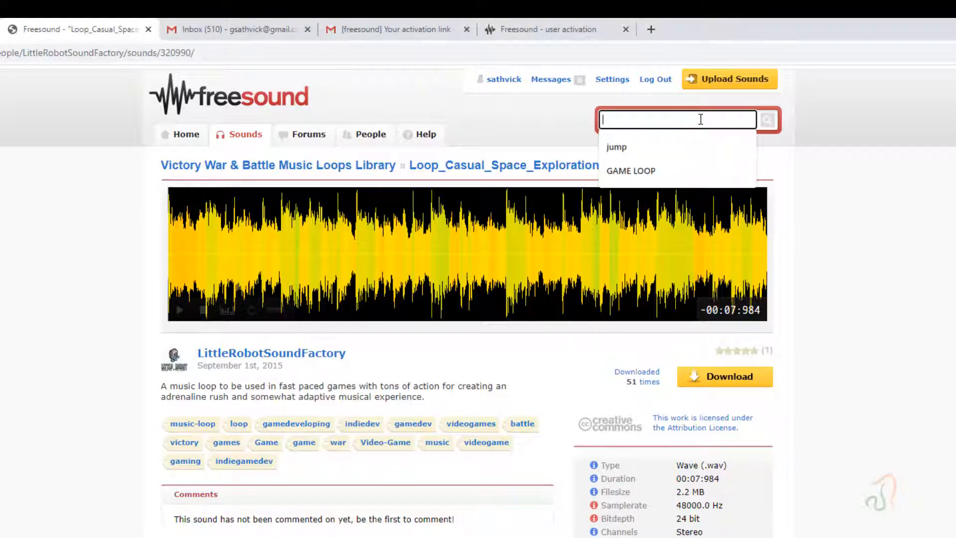
text(GAM OVER)
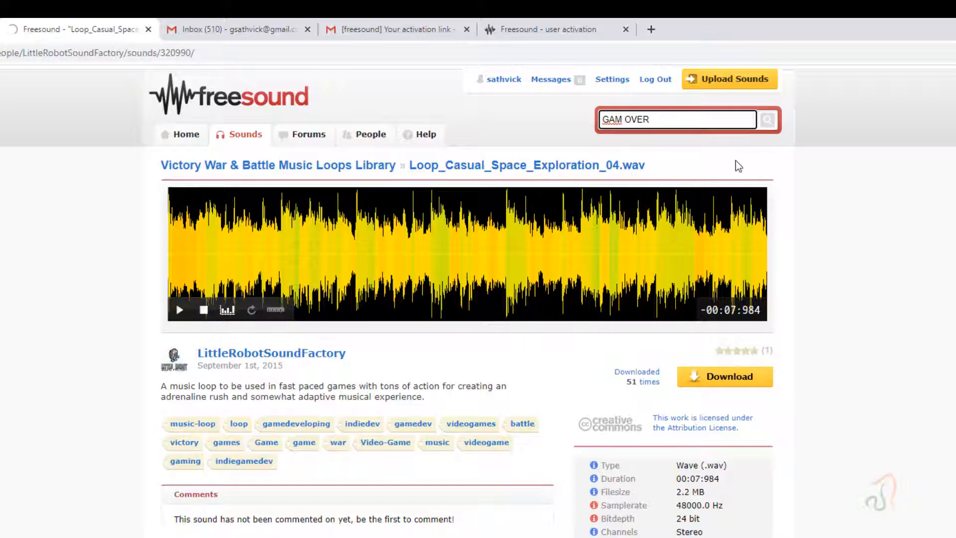
click(768, 122)
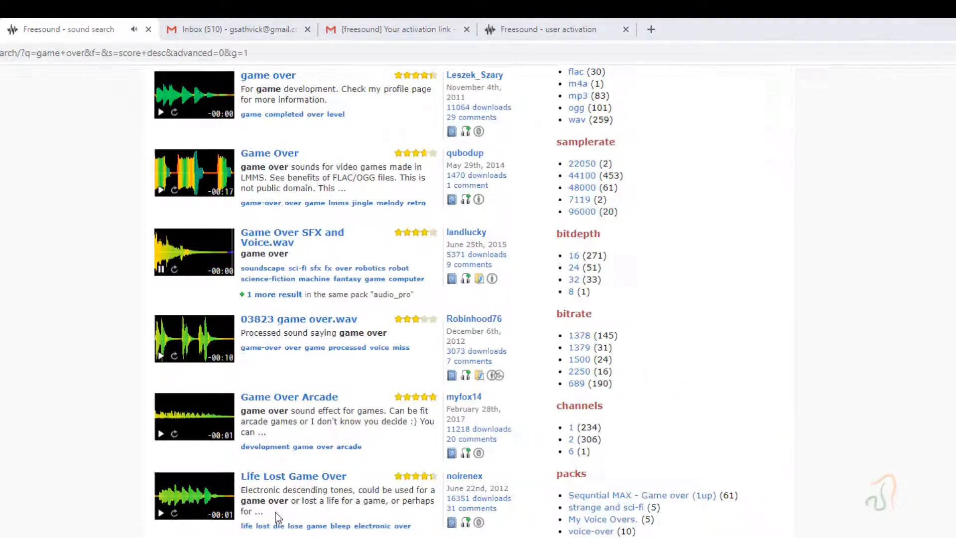
- Look through the game over search results and open the Life Lost Game Over sound's detail page
scroll(417, 486, up, 9)
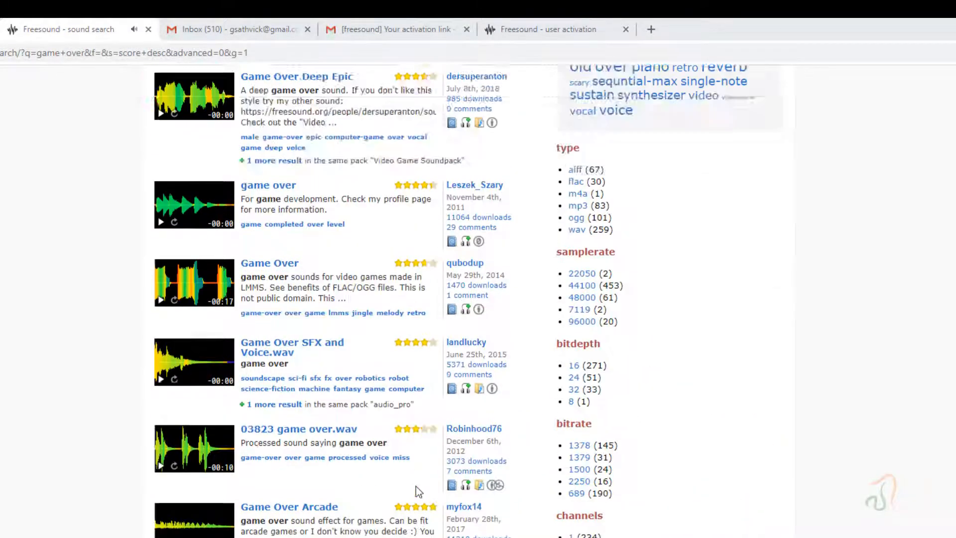
scroll(287, 523, down, 2)
scroll(287, 524, down, 2)
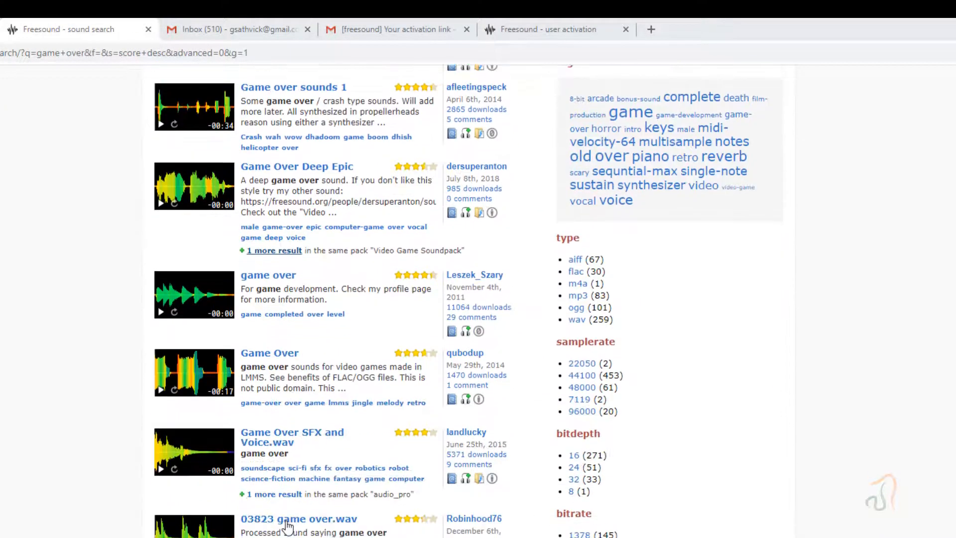
scroll(286, 524, down, 2)
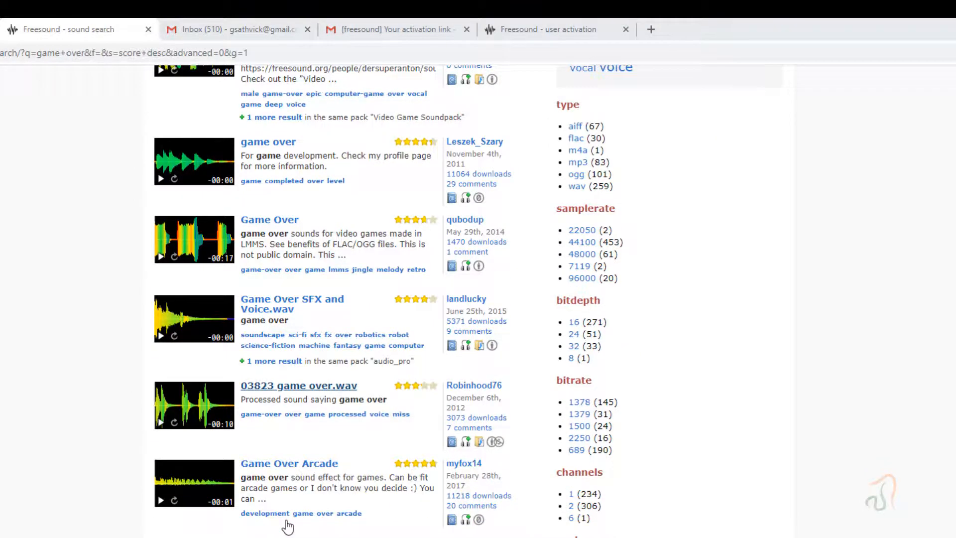
scroll(287, 525, down, 3)
scroll(280, 512, down, 2)
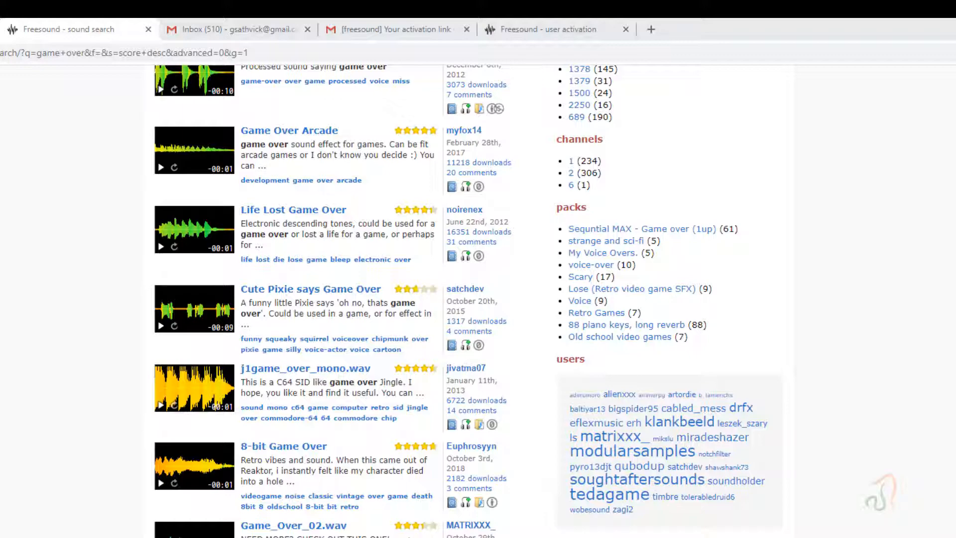
scroll(467, 299, down, 2)
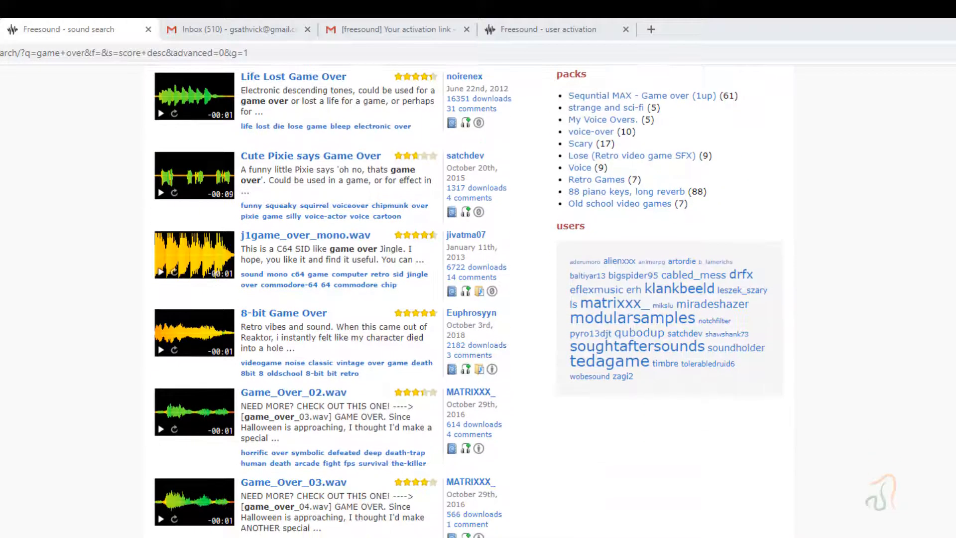
scroll(468, 298, up, 5)
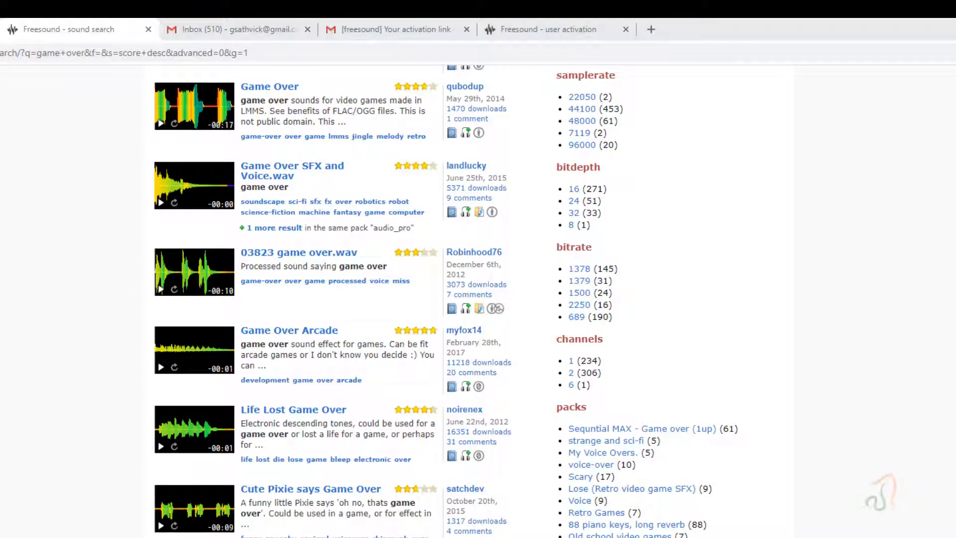
scroll(468, 299, up, 2)
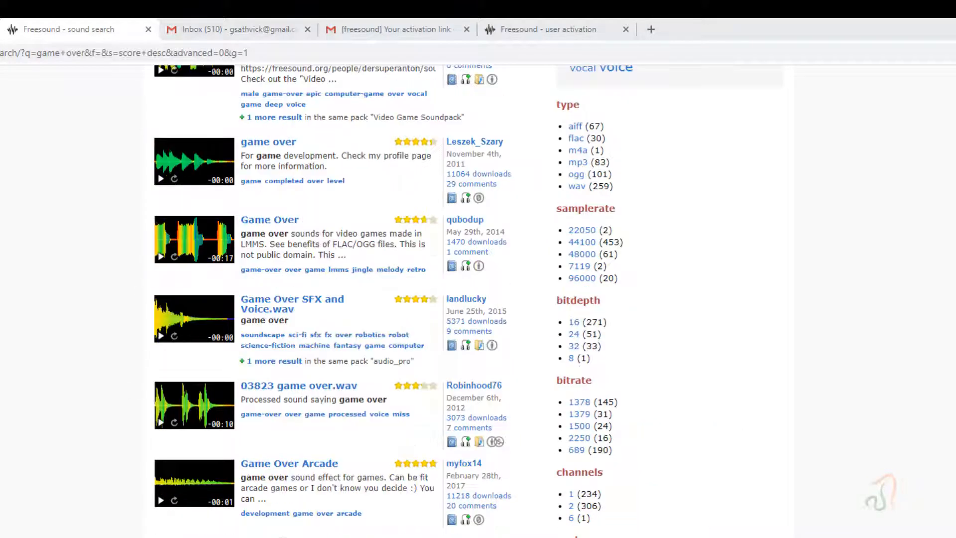
scroll(150, 527, down, 1)
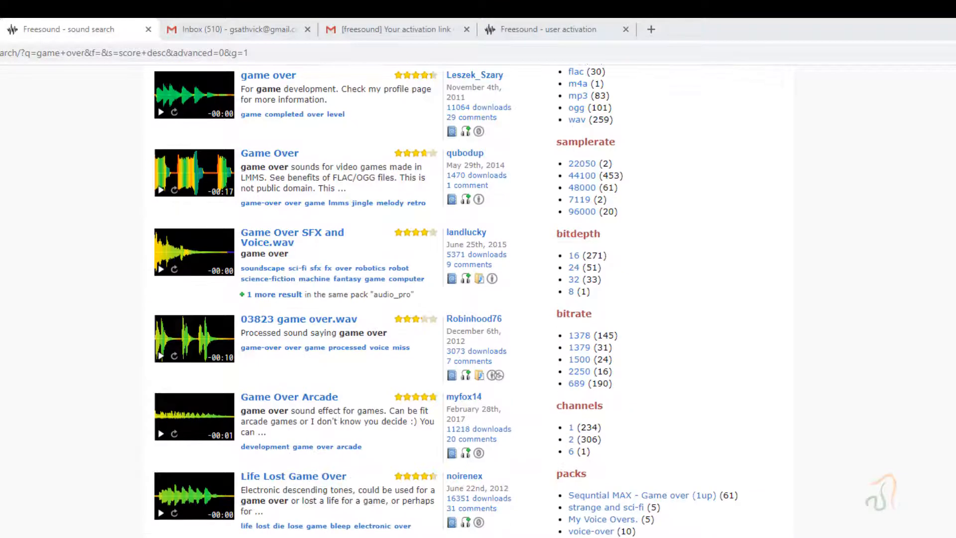
click(324, 478)
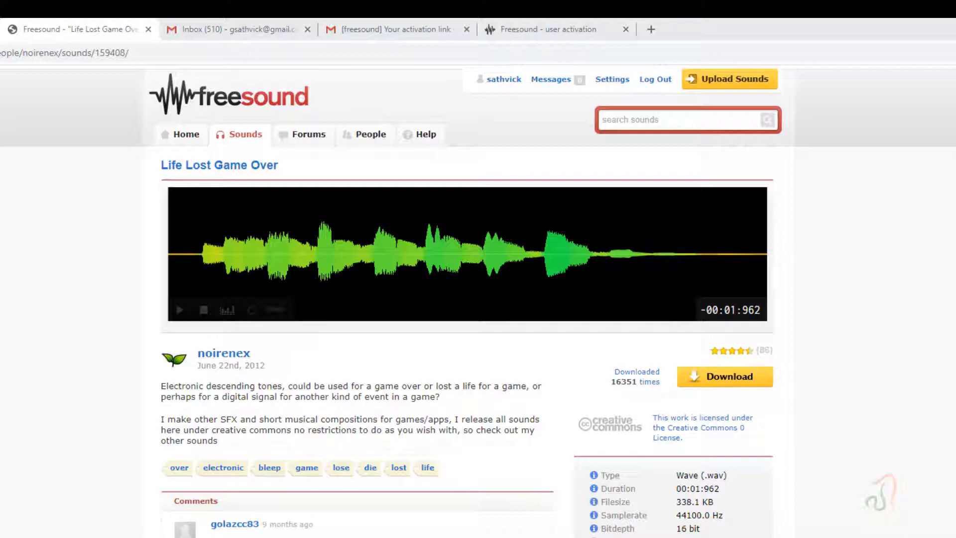
- Place the File Explorer window of the Downloads > Music folder over the browser and widen its Name column to fit the full file names
drag(955, 170, 552, 158)
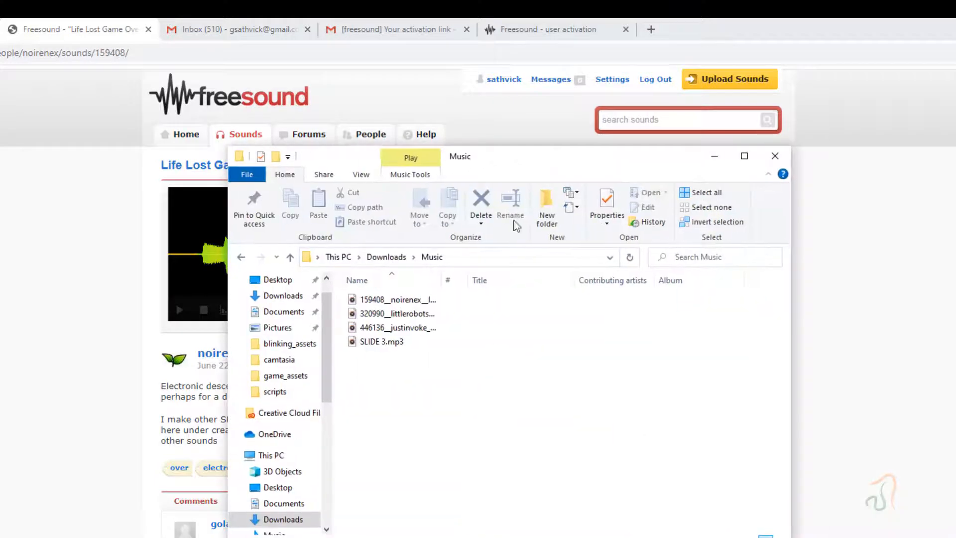
drag(444, 281, 599, 281)
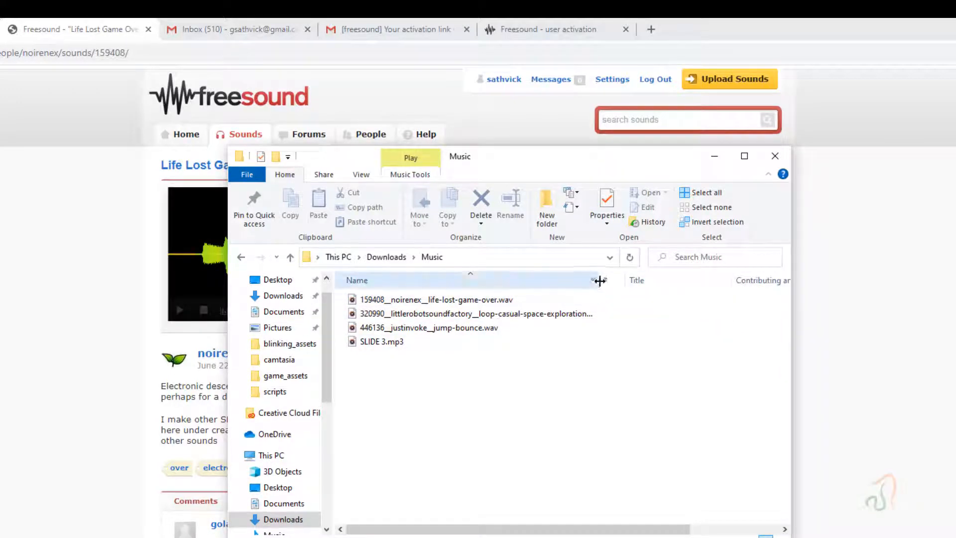
drag(599, 282, 643, 282)
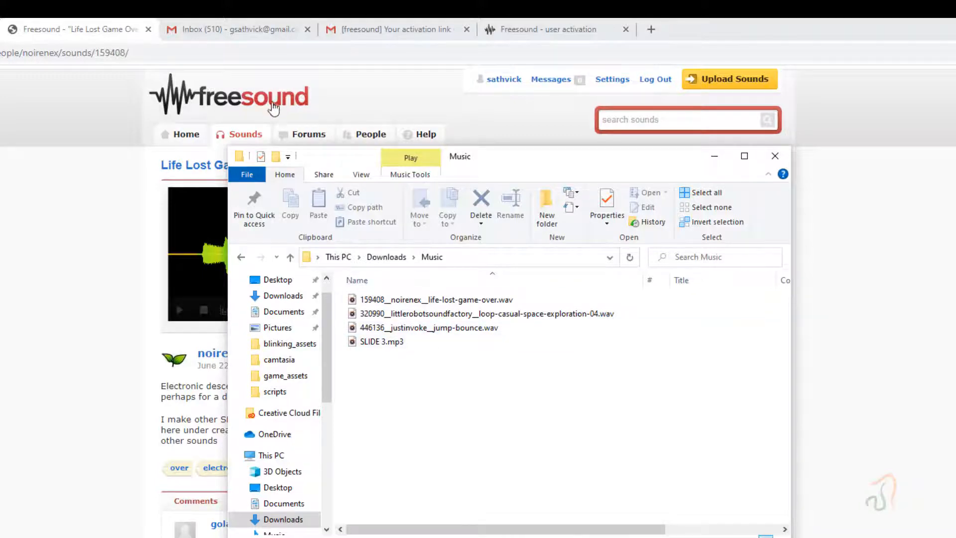
- Return to the browser, search the web for "convert to m4a" and open the audio.online-convert.com M4A converter
click(279, 55)
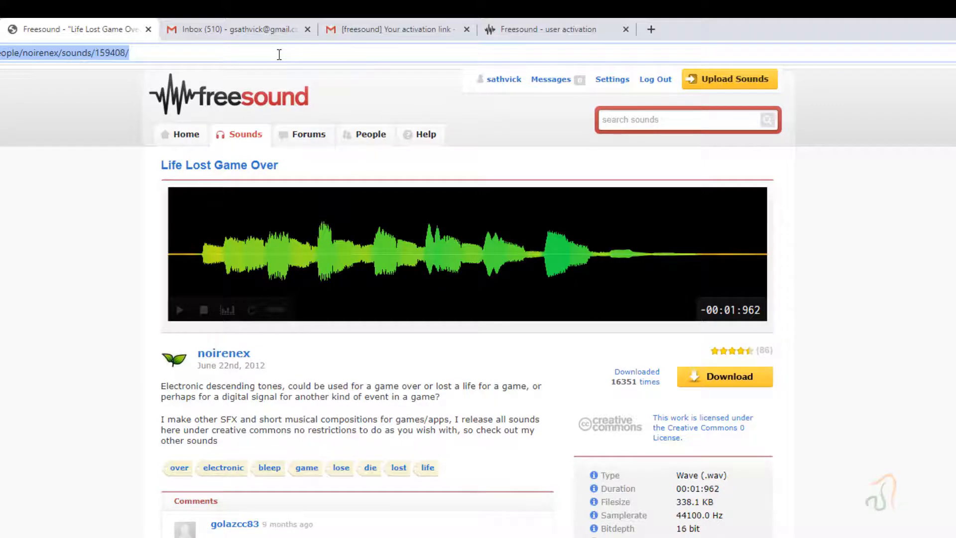
text(convert to m)
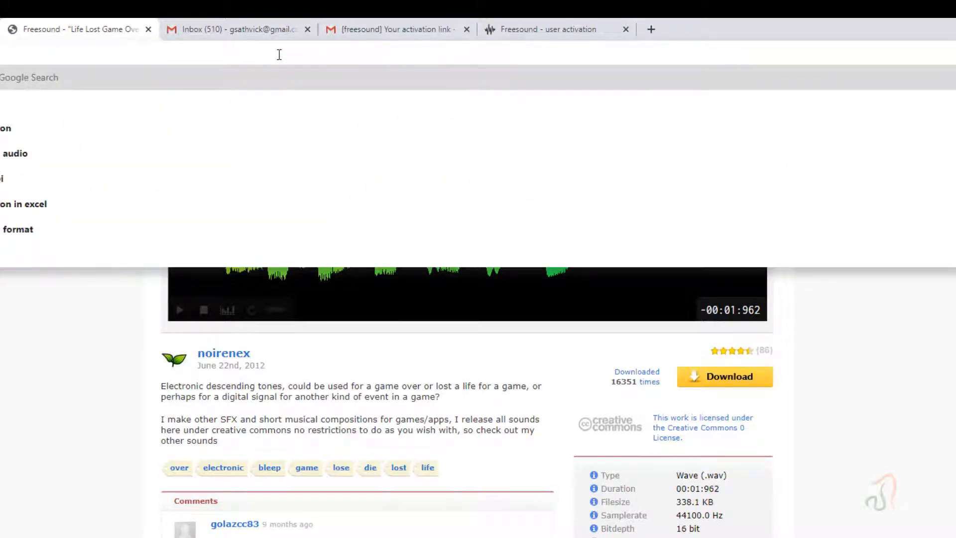
text(4a)
key(Return)
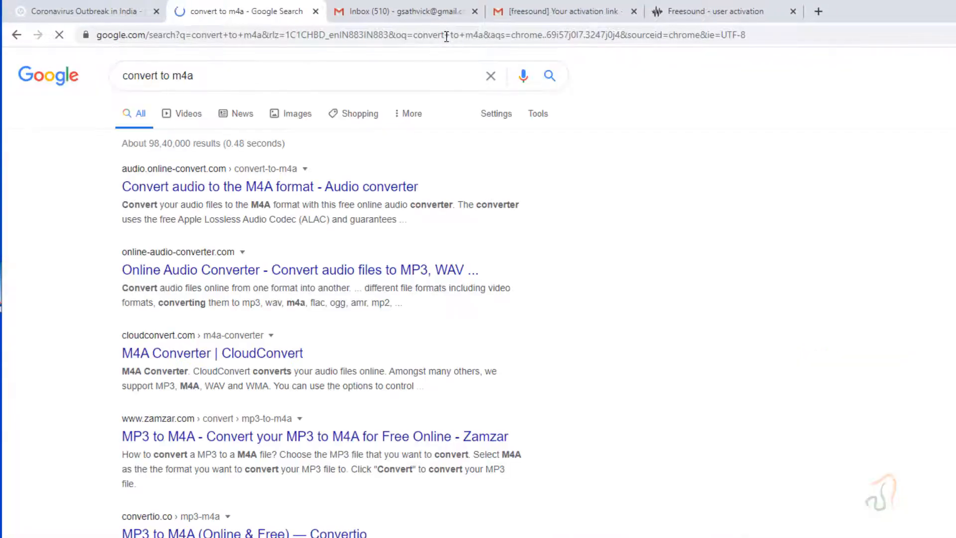
click(345, 190)
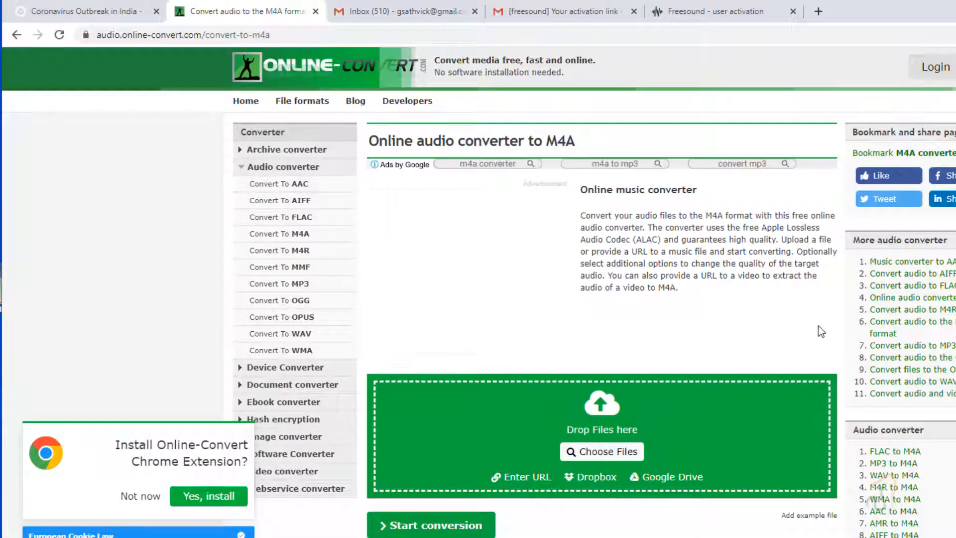
- Upload the life-lost-game-over, loop-casual-space-exploration-04 and jump-bounce WAV files from Downloads > Music to the M4A converter
scroll(817, 323, down, 1)
scroll(818, 324, down, 3)
scroll(817, 324, up, 4)
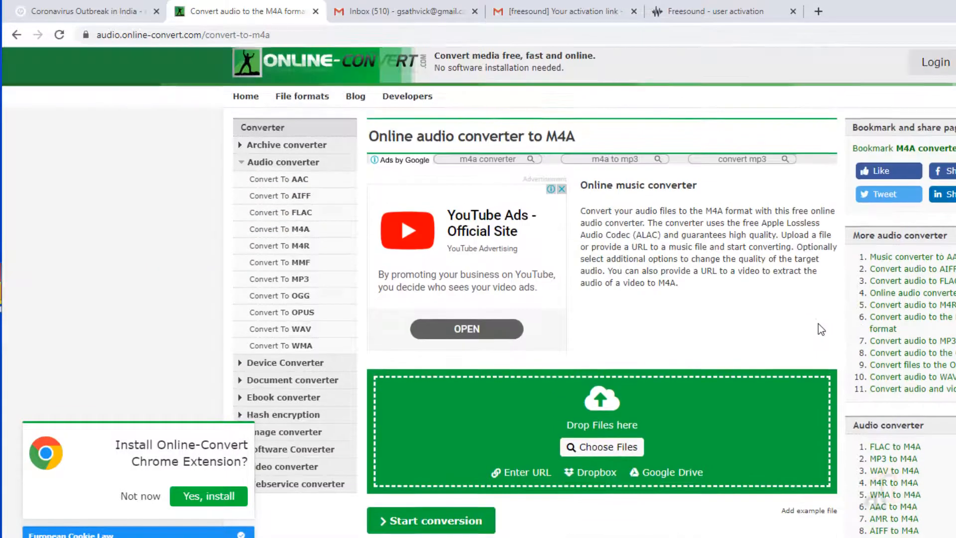
scroll(817, 323, down, 1)
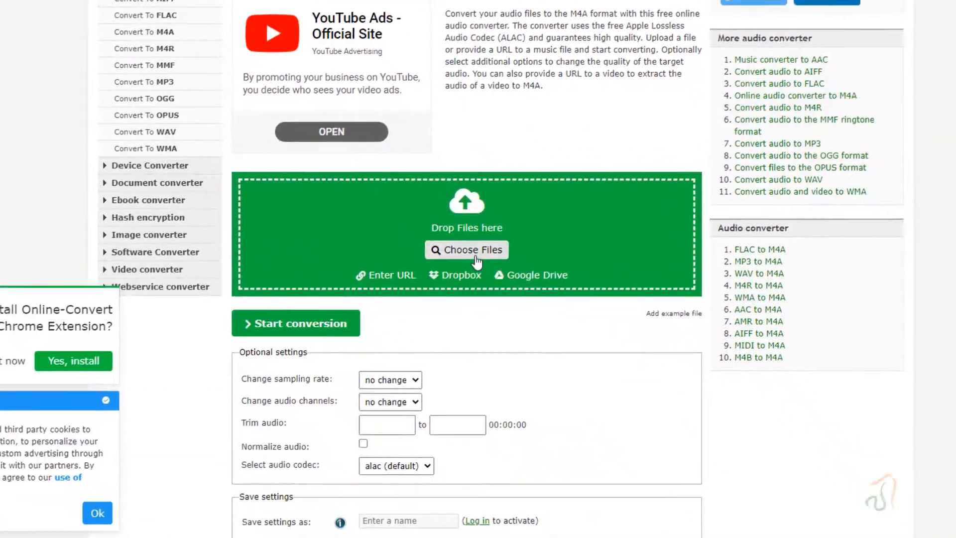
click(583, 369)
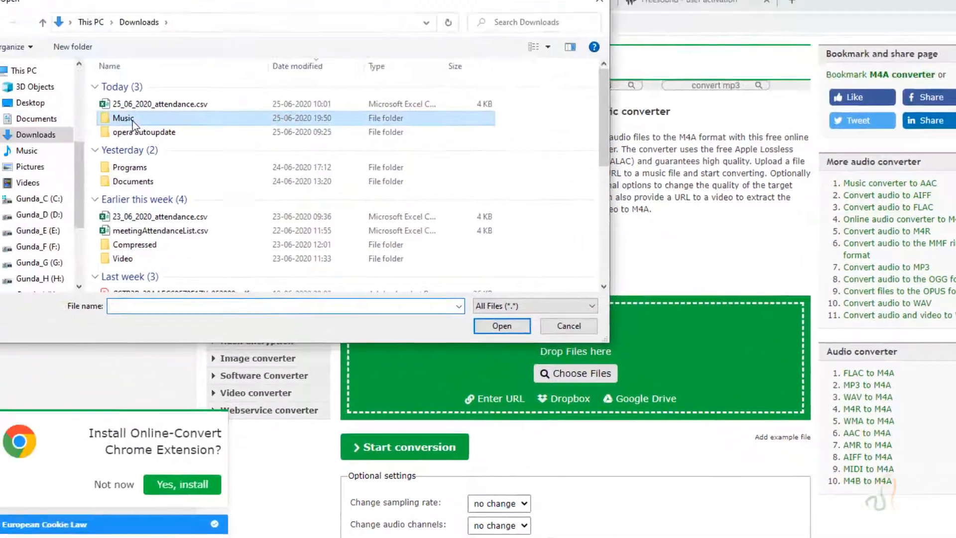
double_click(132, 121)
click(170, 144)
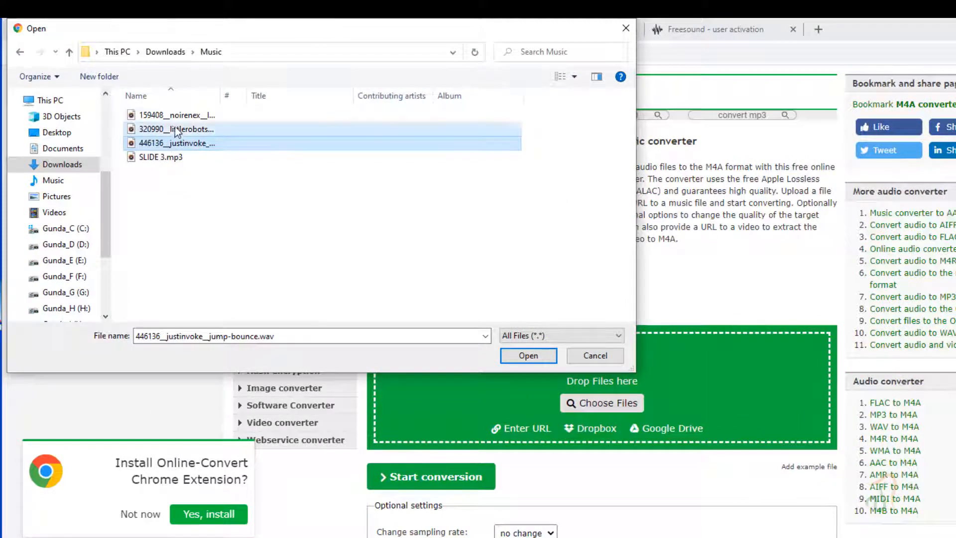
ctrl+click(172, 131)
ctrl+click(178, 117)
click(527, 356)
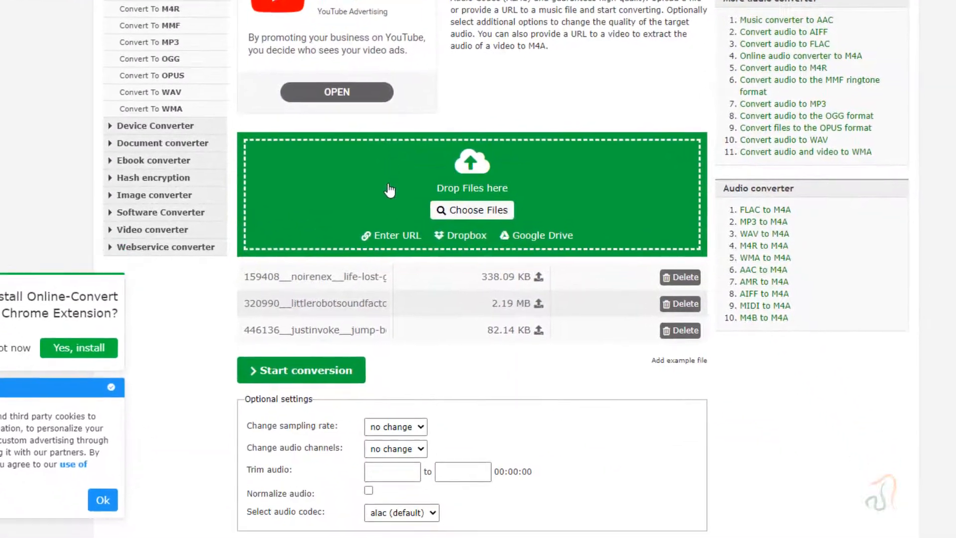
- Set the sampling rate to 44100 Hz, audio channels to mono and audio codec to aac, and start the conversion
scroll(390, 191, down, 5)
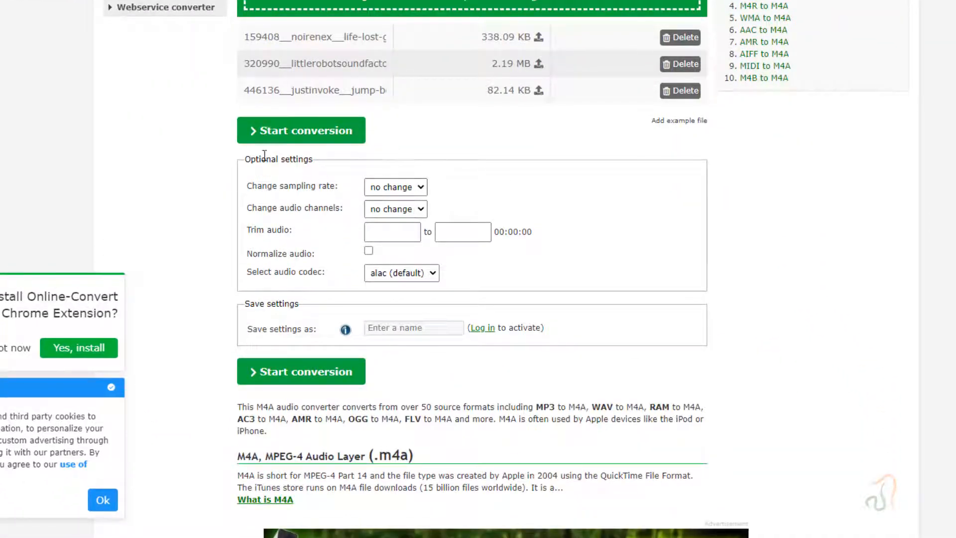
click(422, 188)
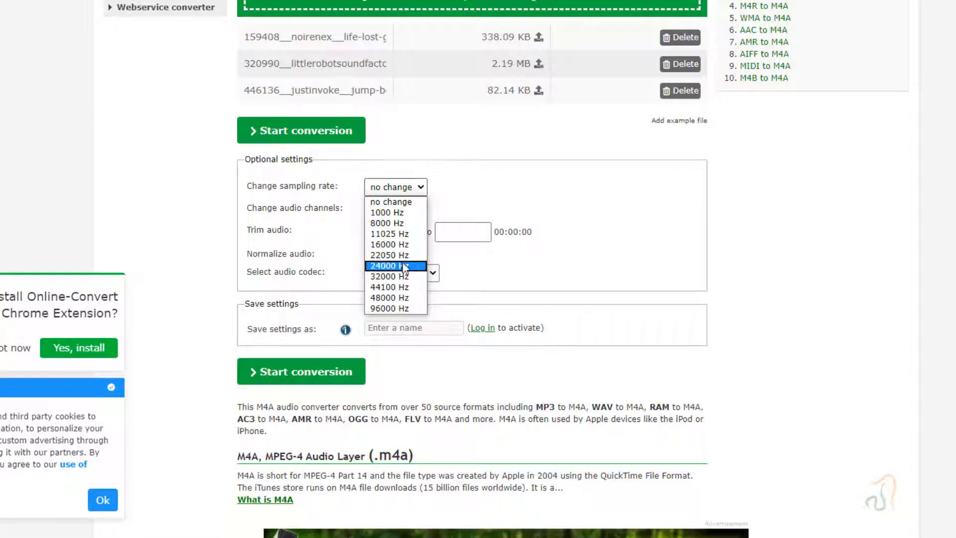
click(395, 286)
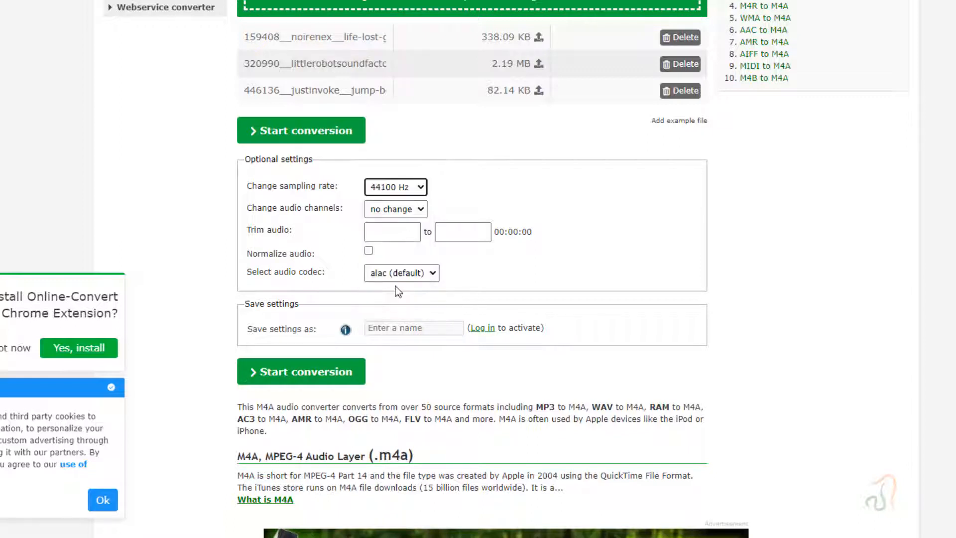
click(396, 209)
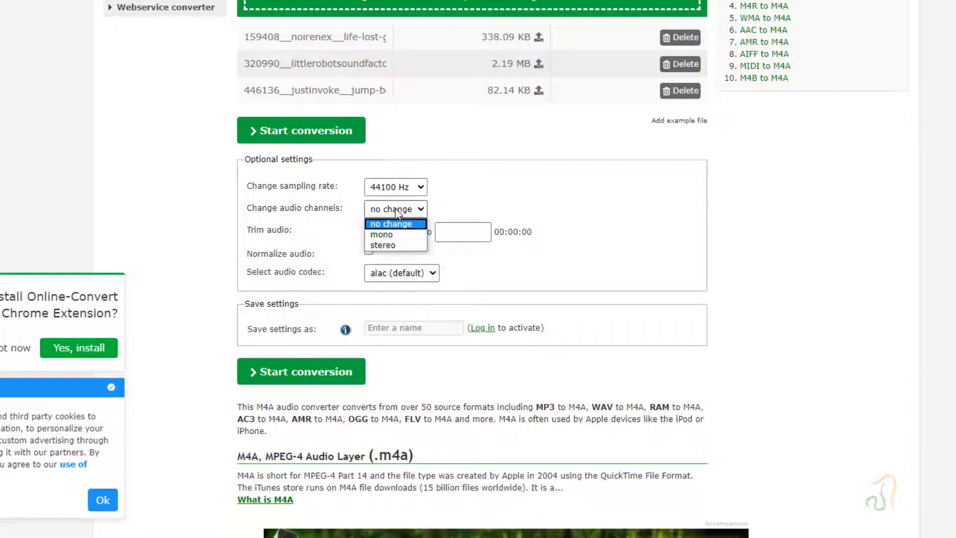
click(396, 235)
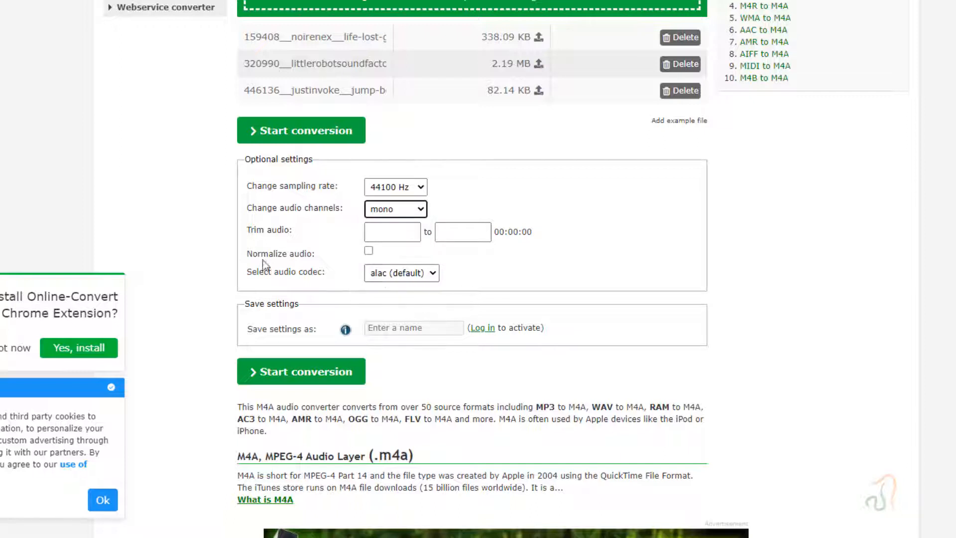
click(378, 273)
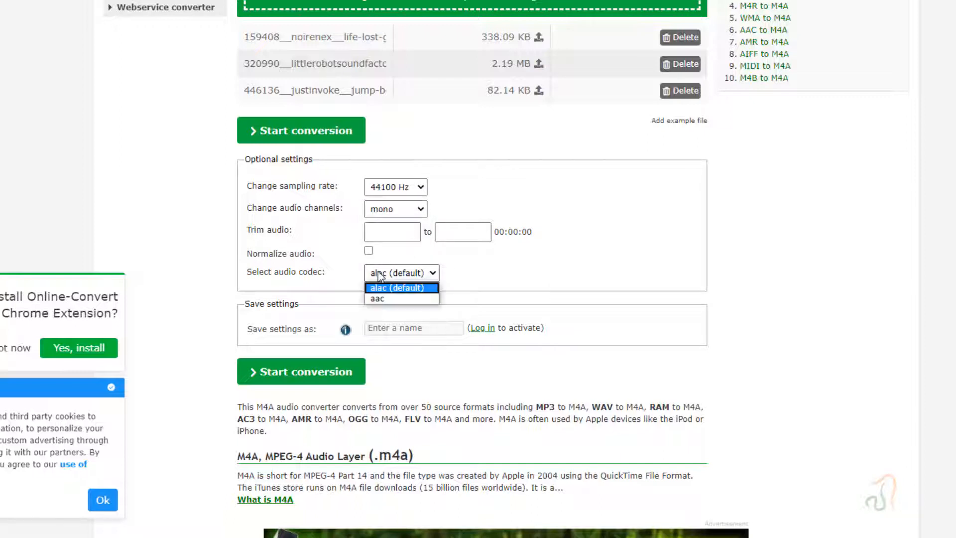
click(383, 299)
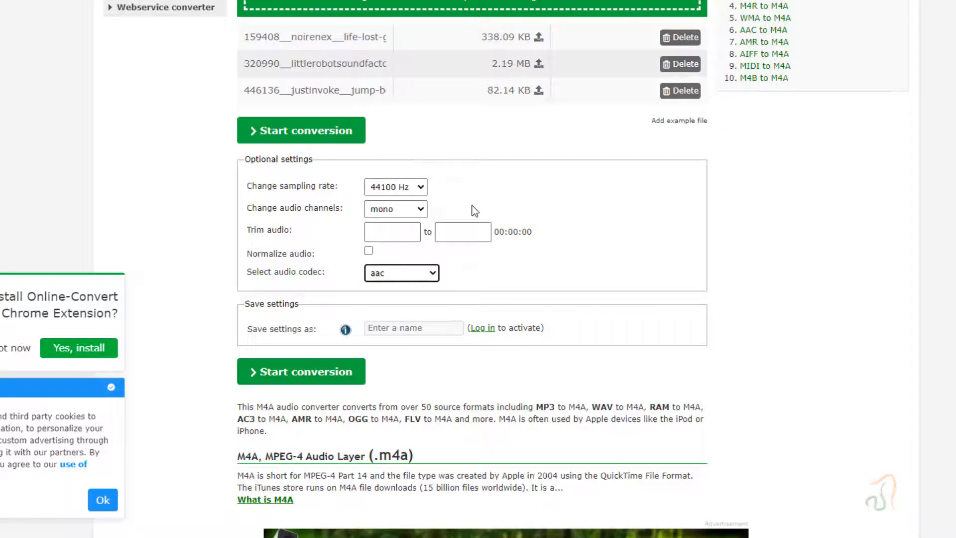
scroll(474, 210, down, 1)
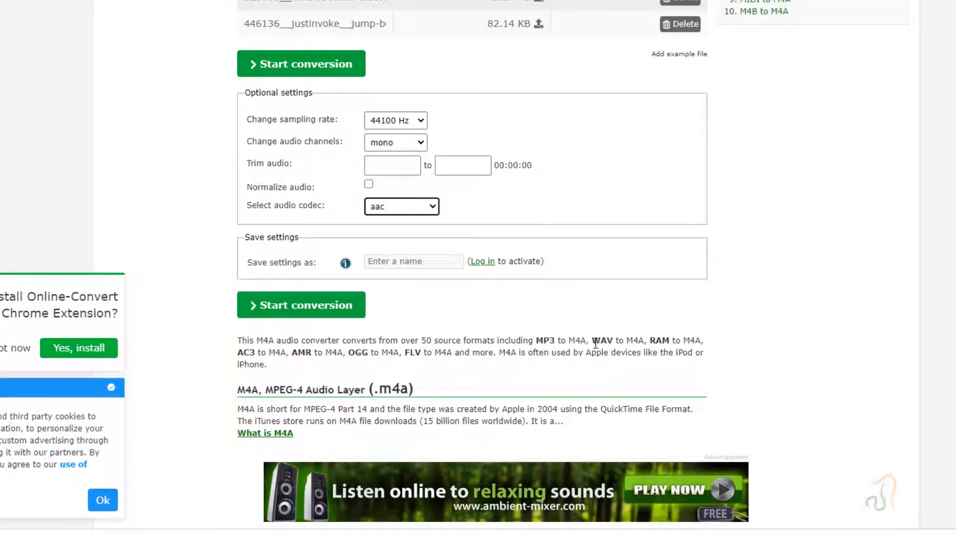
click(311, 314)
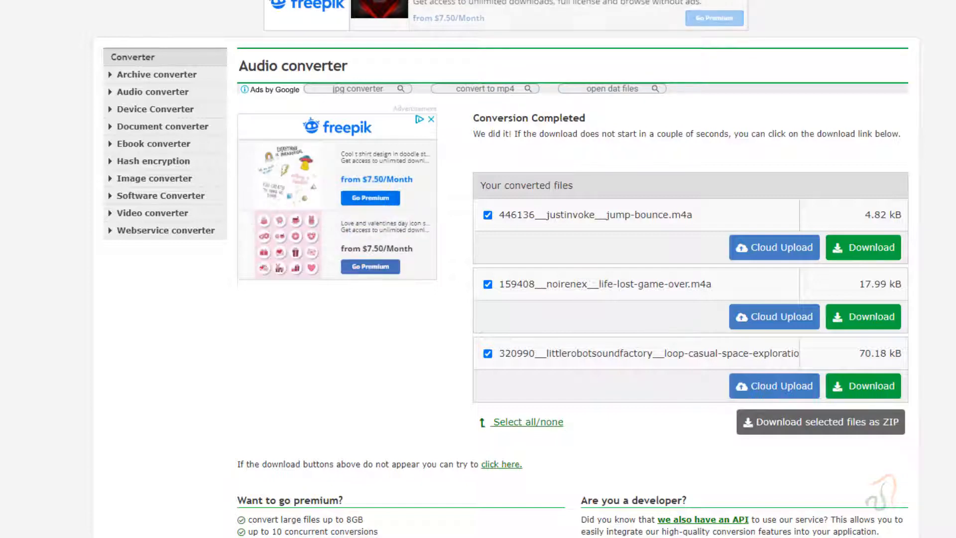
- Switch to the Music folder in File Explorer and rename the converted life-lost-game-over M4A file as gameover.m4a
key(alt+Tab)
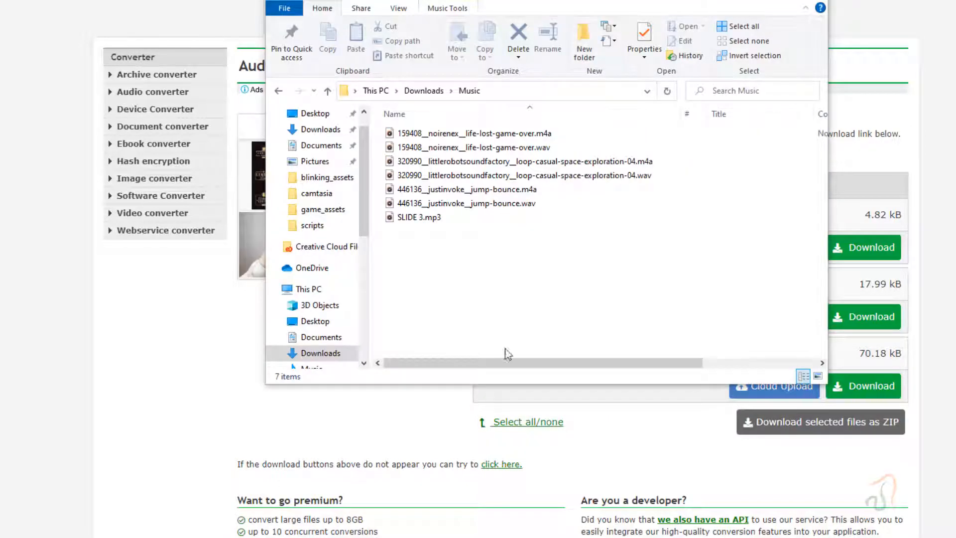
click(542, 134)
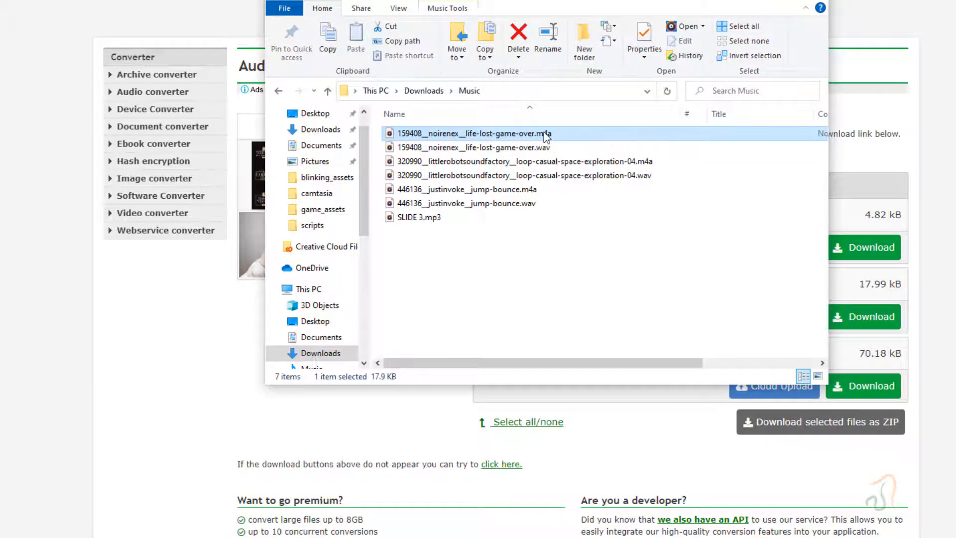
right_click(543, 132)
click(608, 513)
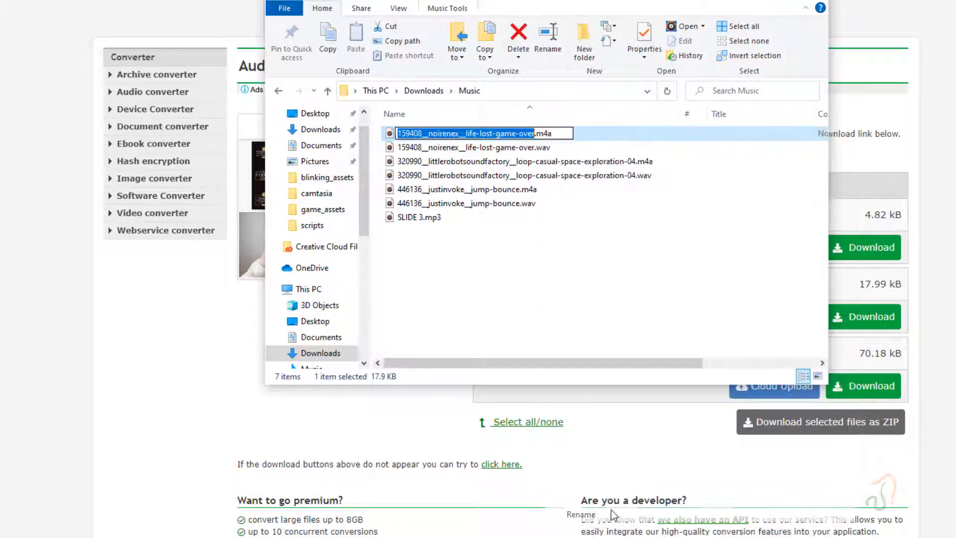
text(gameo)
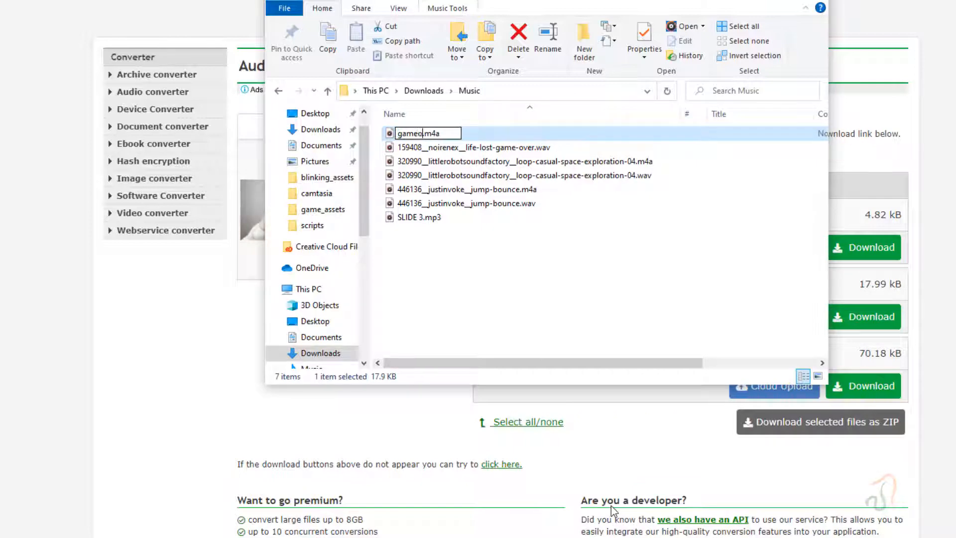
text(ver)
click(649, 343)
- Rename the converted loop-casual-space-exploration-04 M4A file in the Music folder as loop.m4a
click(618, 146)
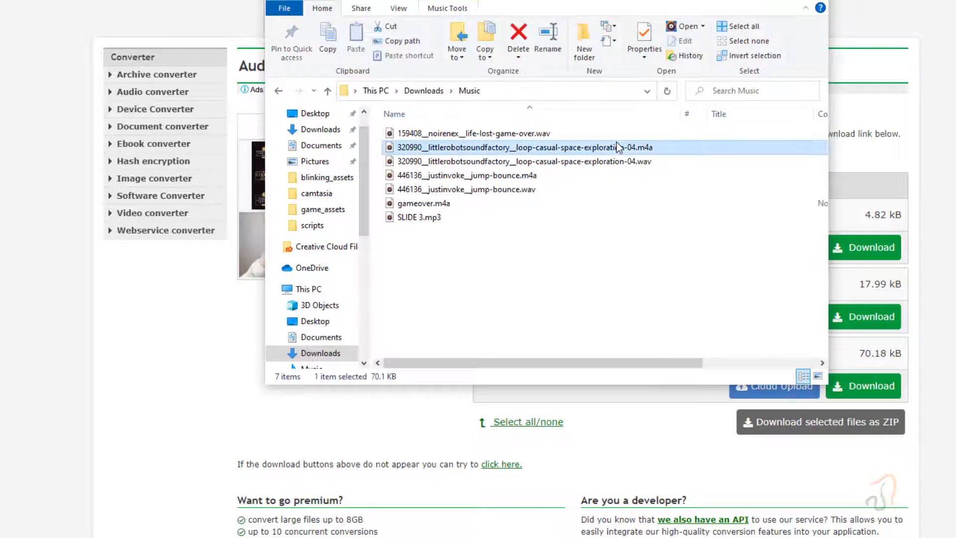
right_click(618, 146)
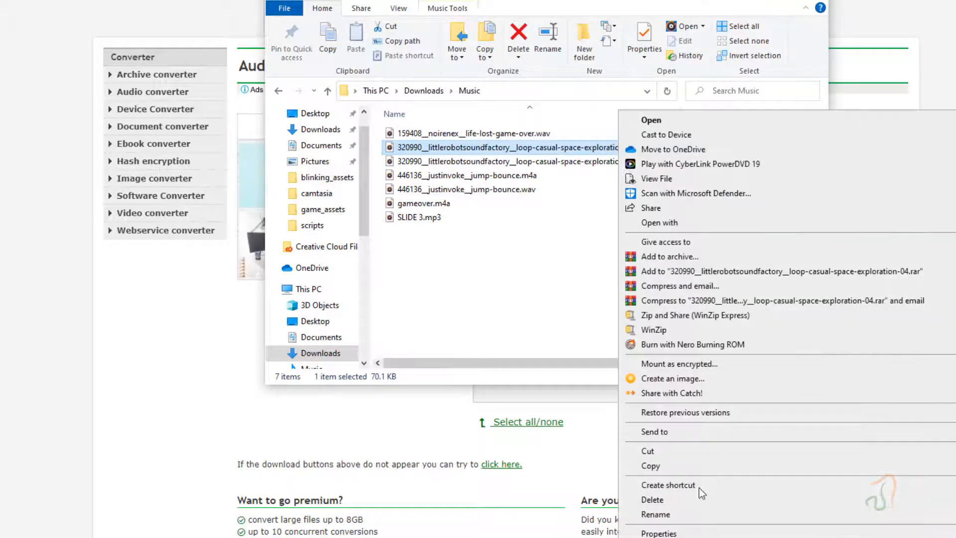
click(691, 513)
text(loop.m4a)
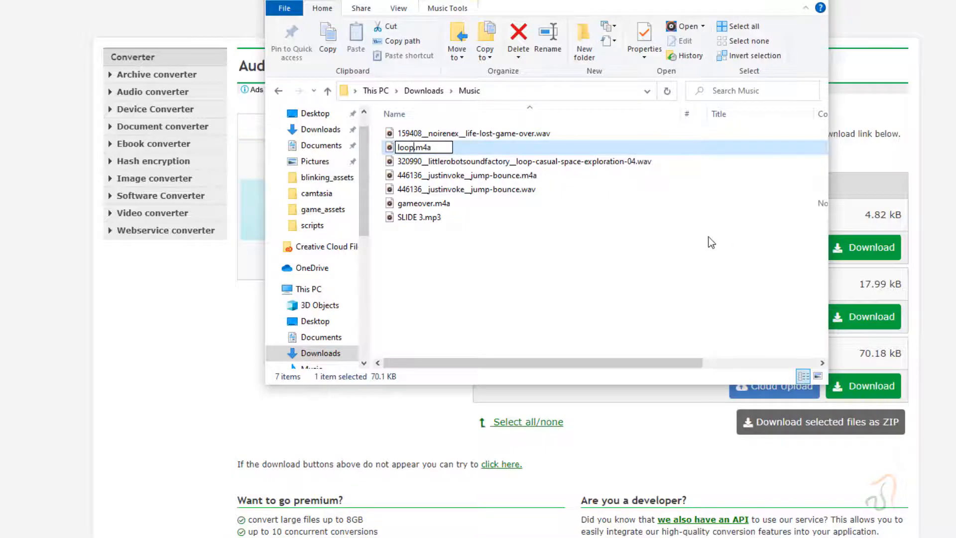
click(704, 236)
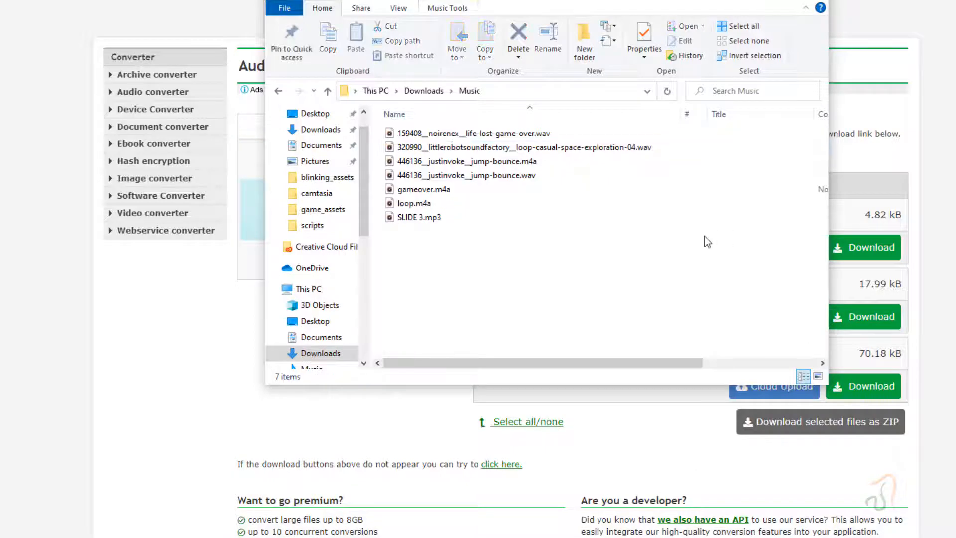
- Rename the converted jump-bounce M4A file as jump.m4a
click(506, 160)
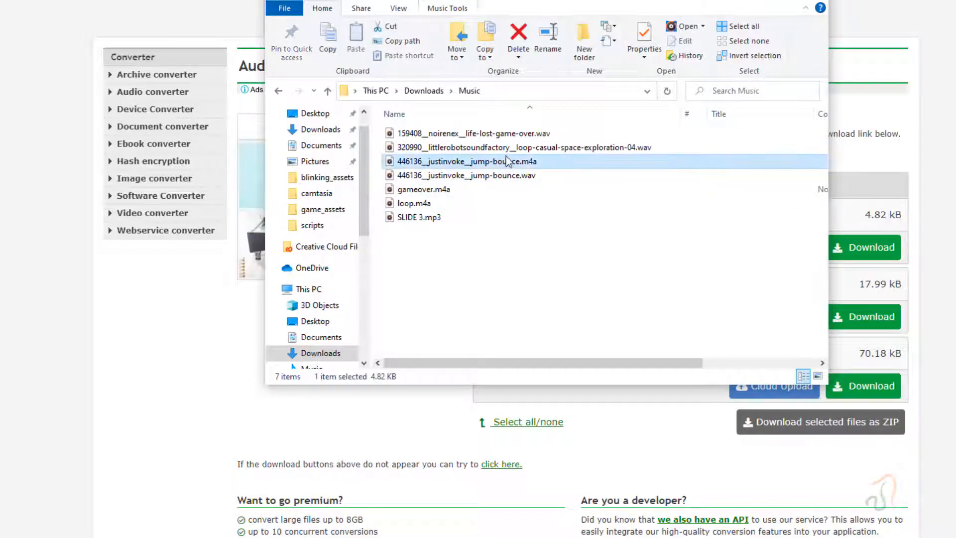
right_click(507, 159)
click(573, 512)
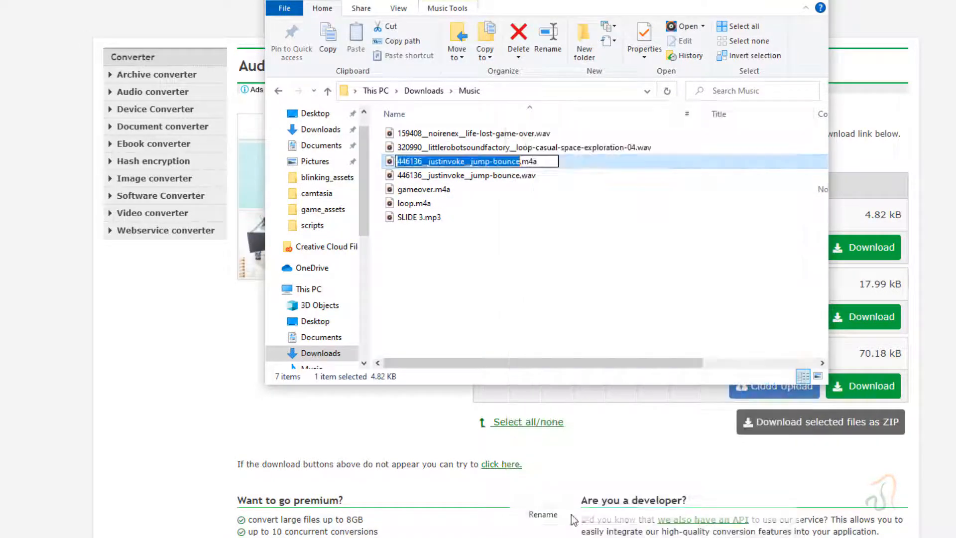
text(jump)
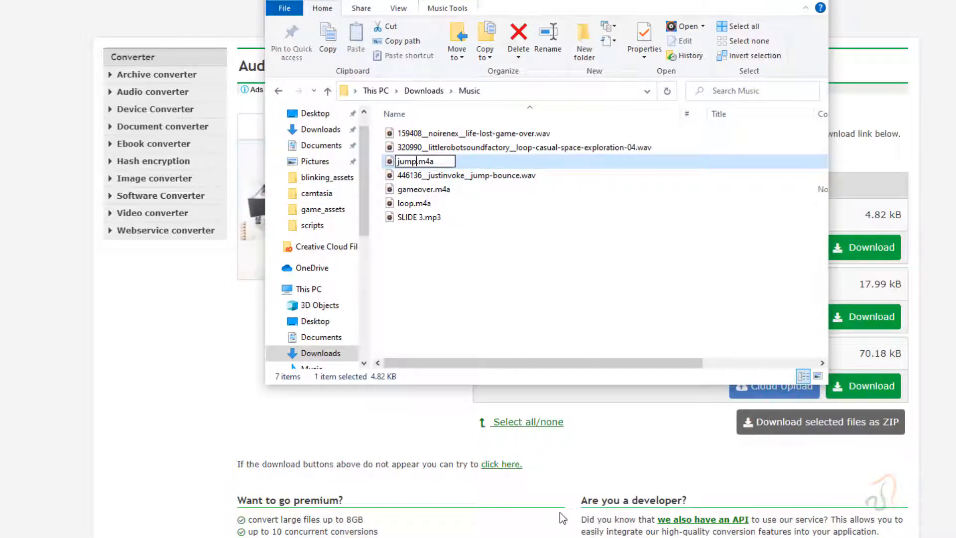
click(546, 283)
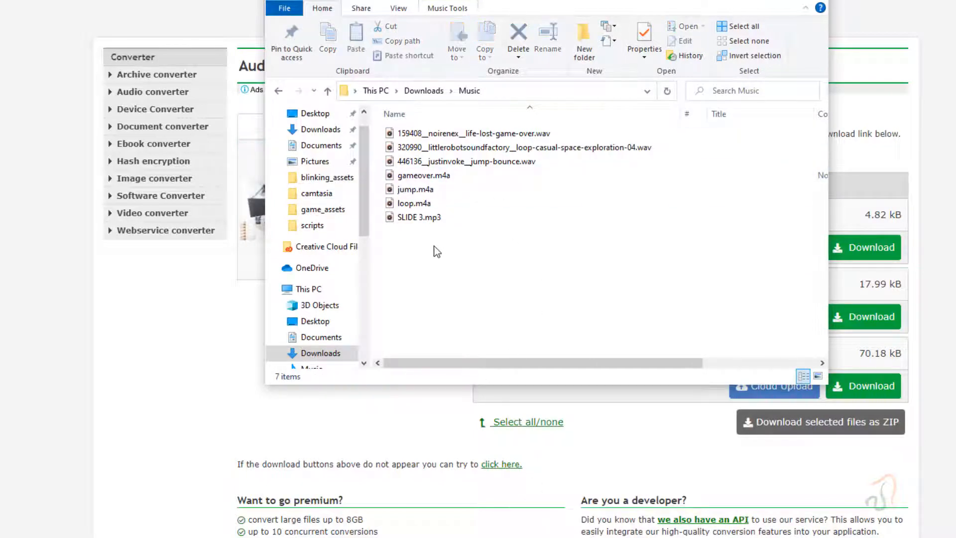
- Copy the gameover.m4a, jump.m4a and loop.m4a files from the Music folder
click(420, 203)
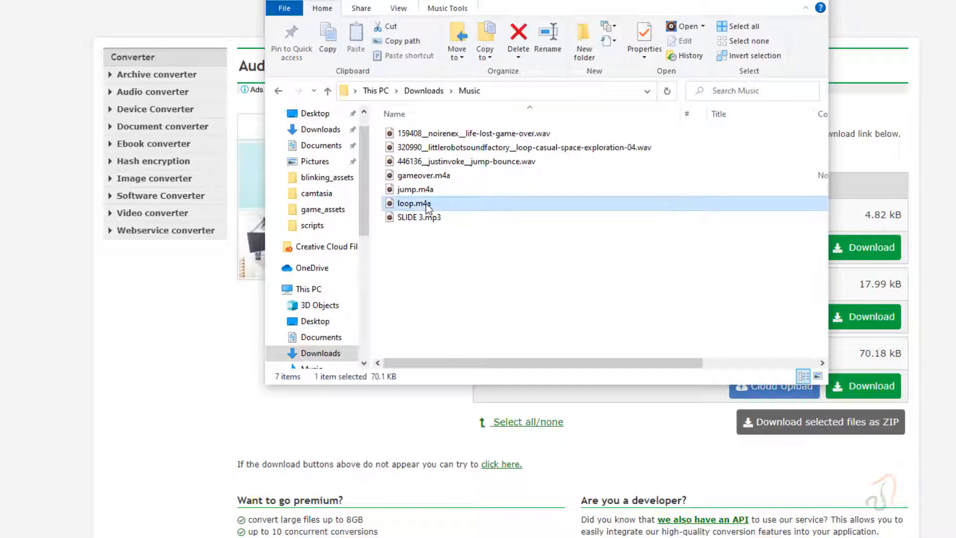
shift+click(423, 175)
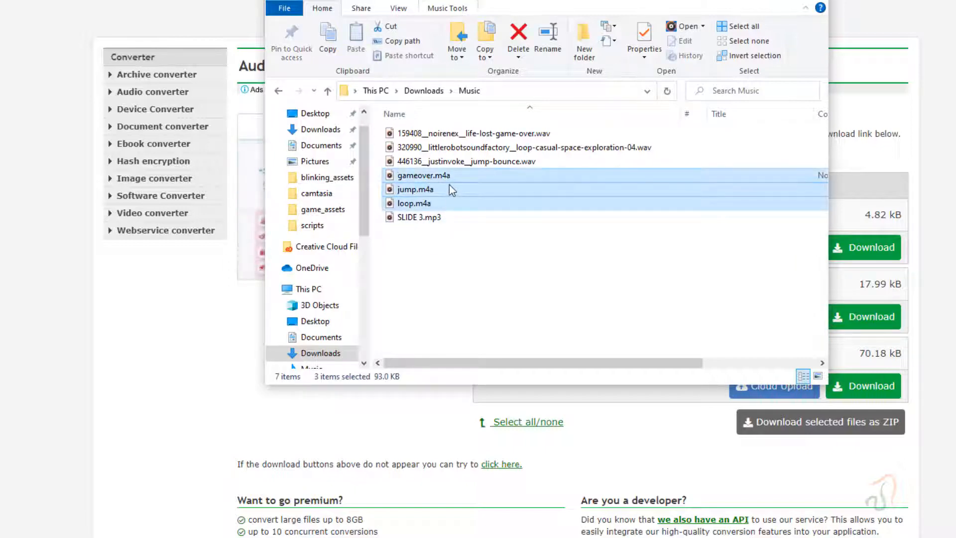
right_click(449, 181)
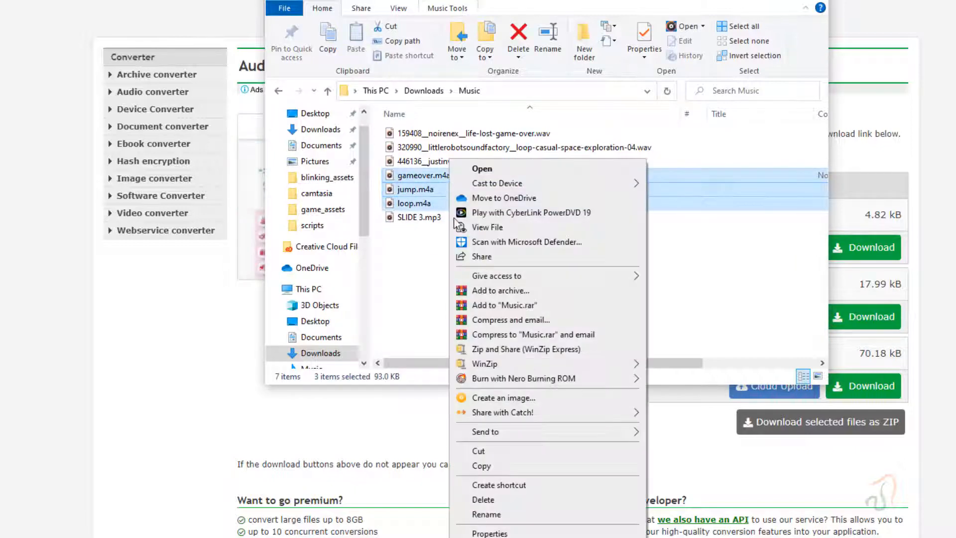
click(539, 462)
- Paste the copied audio files into H: > st_joseph_classes > sparkar > blinking_game > blinking_assets and switch to the blinking_final project in Spark AR Studio
click(309, 289)
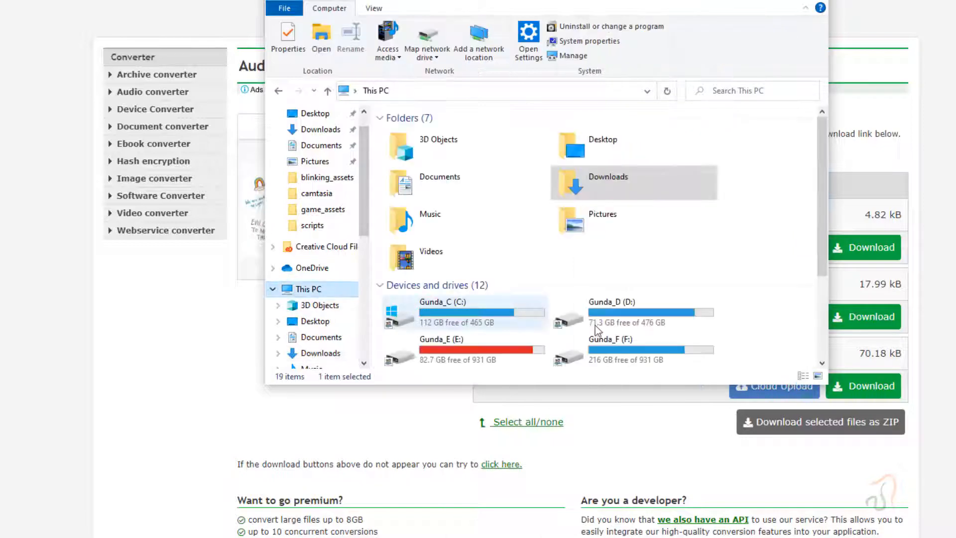
scroll(597, 330, down, 3)
double_click(612, 238)
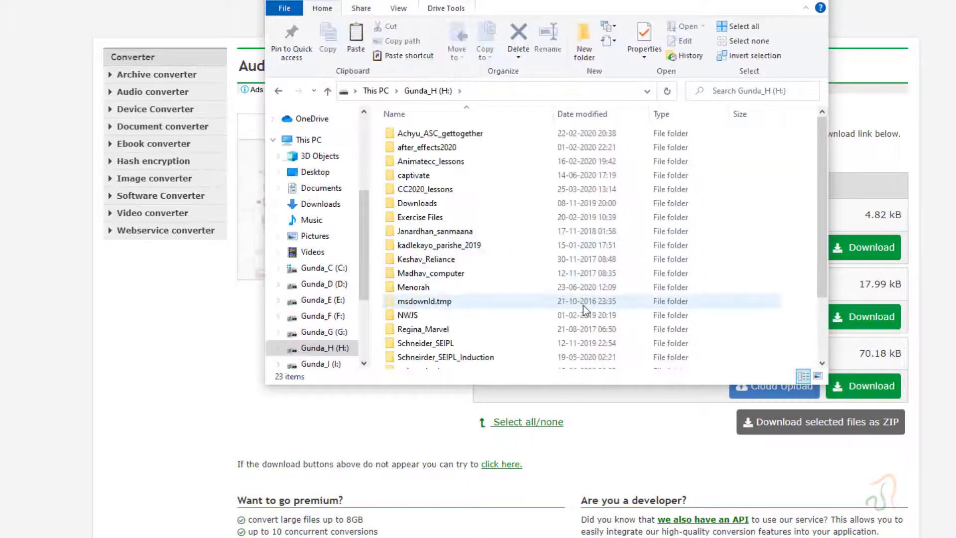
scroll(585, 309, down, 2)
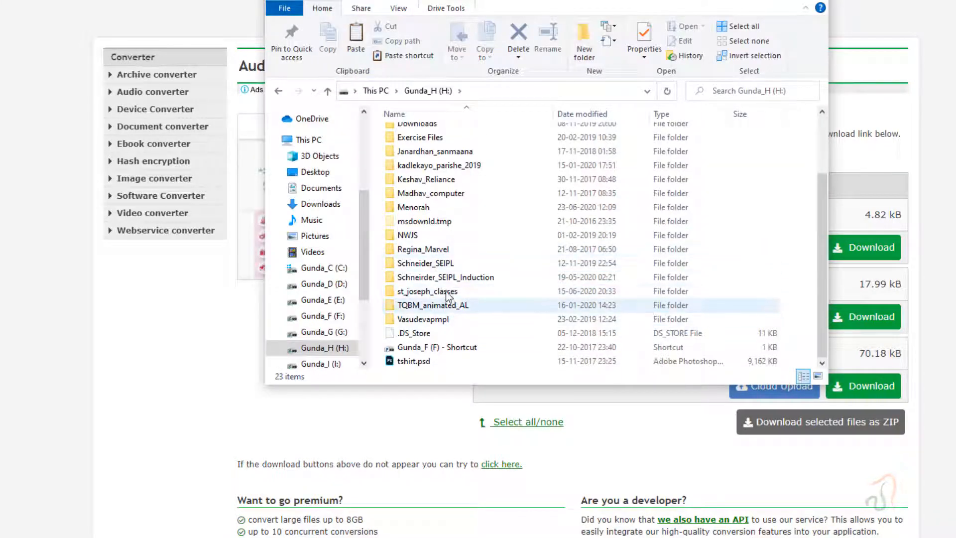
double_click(446, 291)
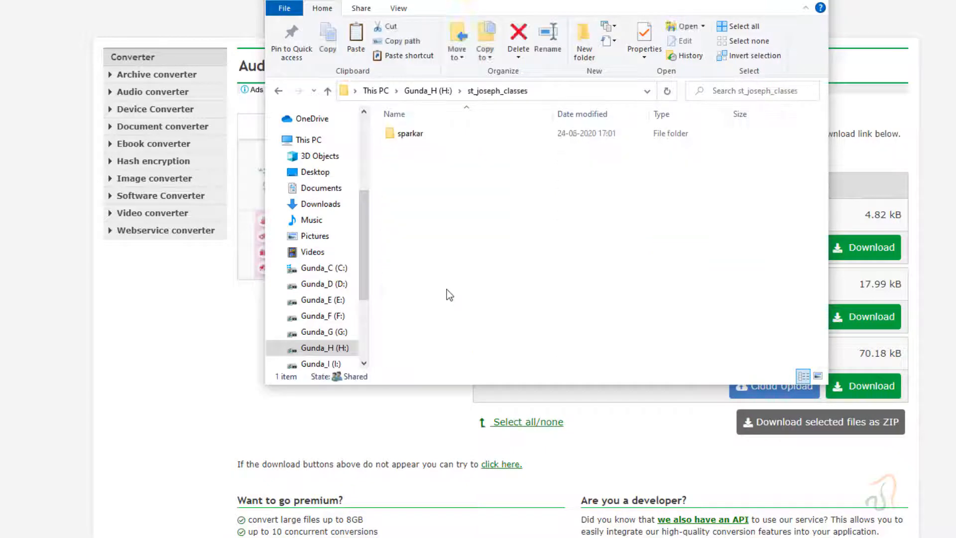
double_click(423, 135)
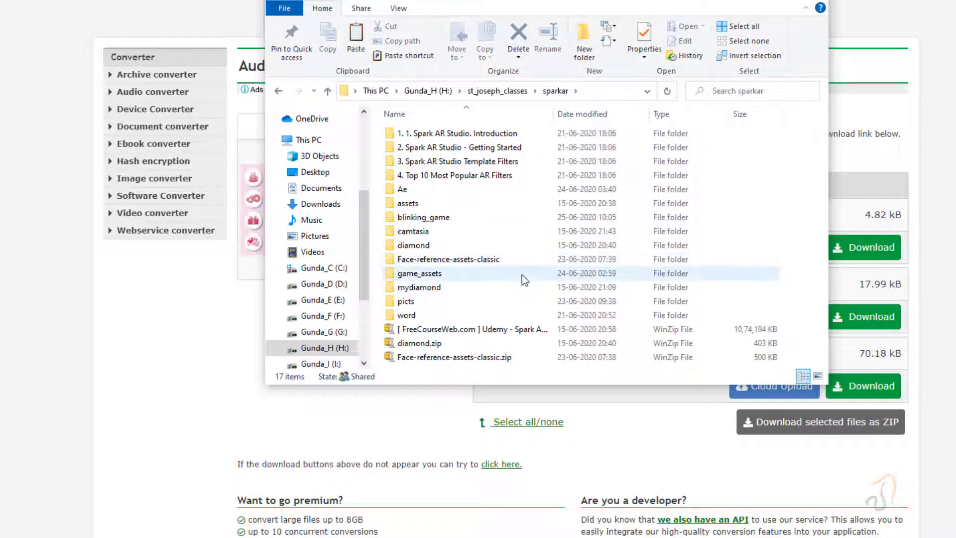
double_click(429, 218)
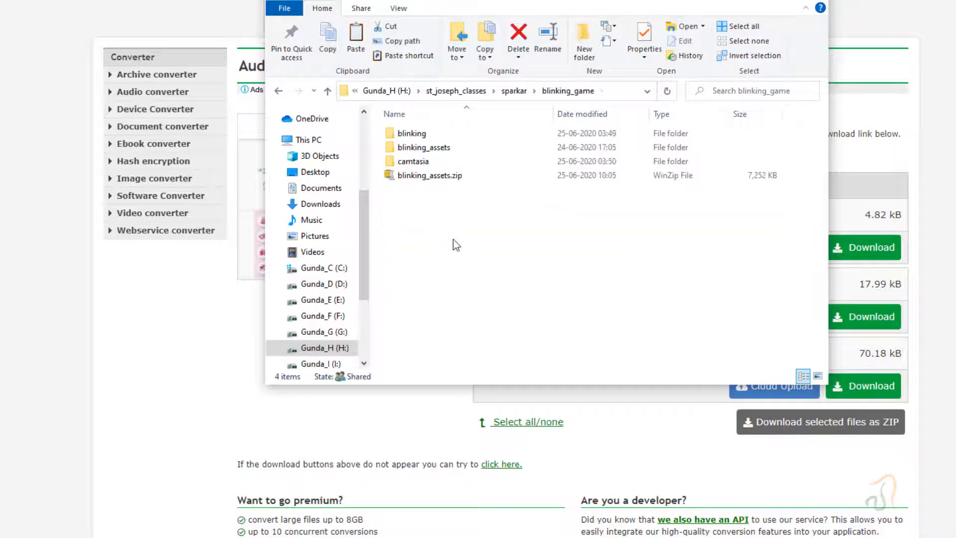
double_click(468, 147)
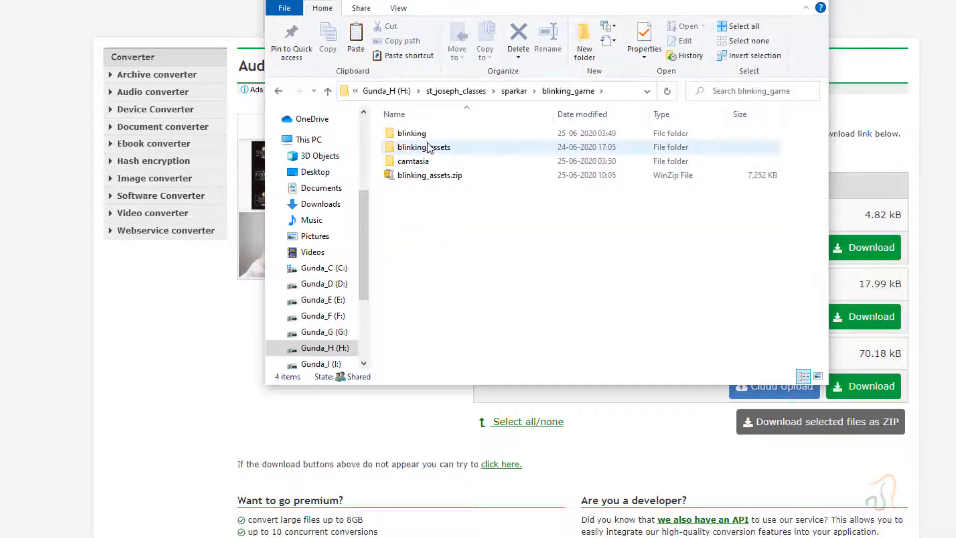
right_click(656, 238)
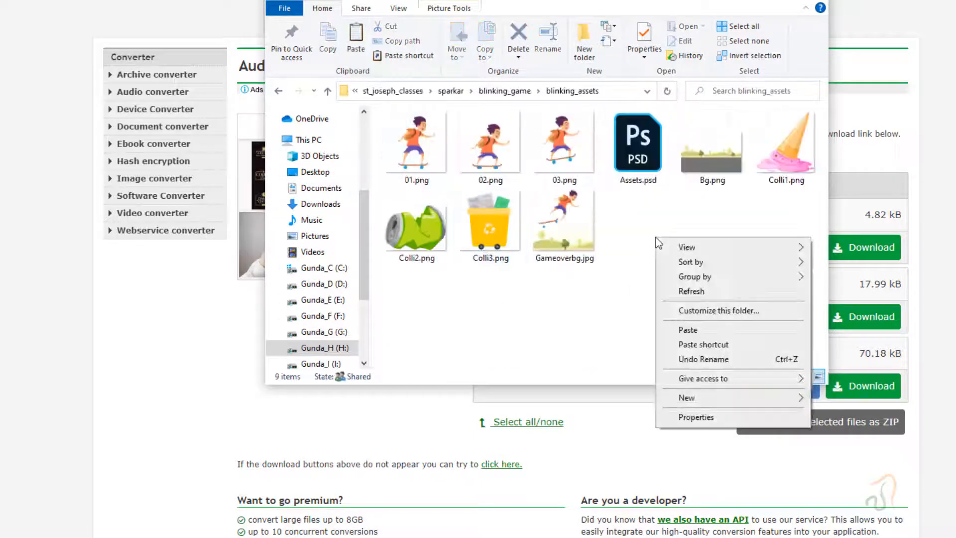
click(687, 329)
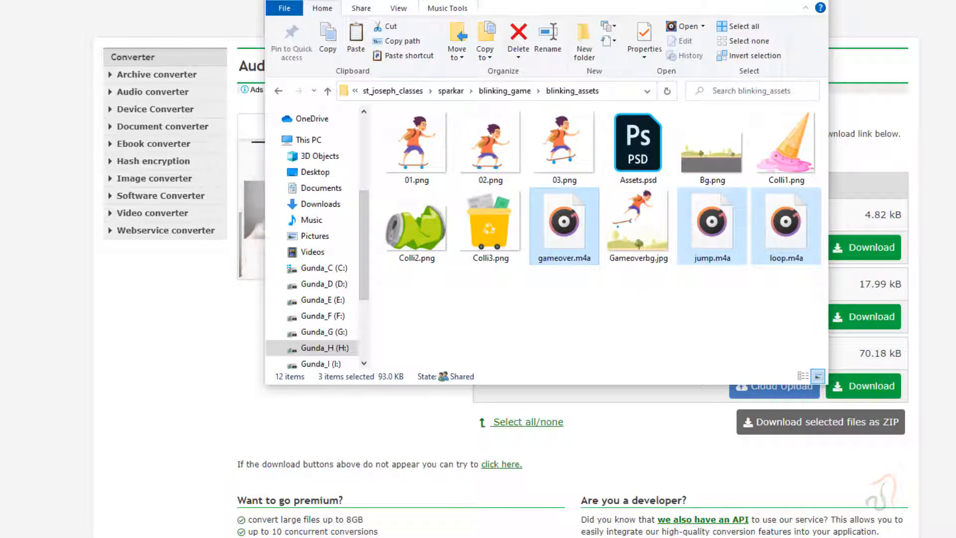
key(alt+Tab)
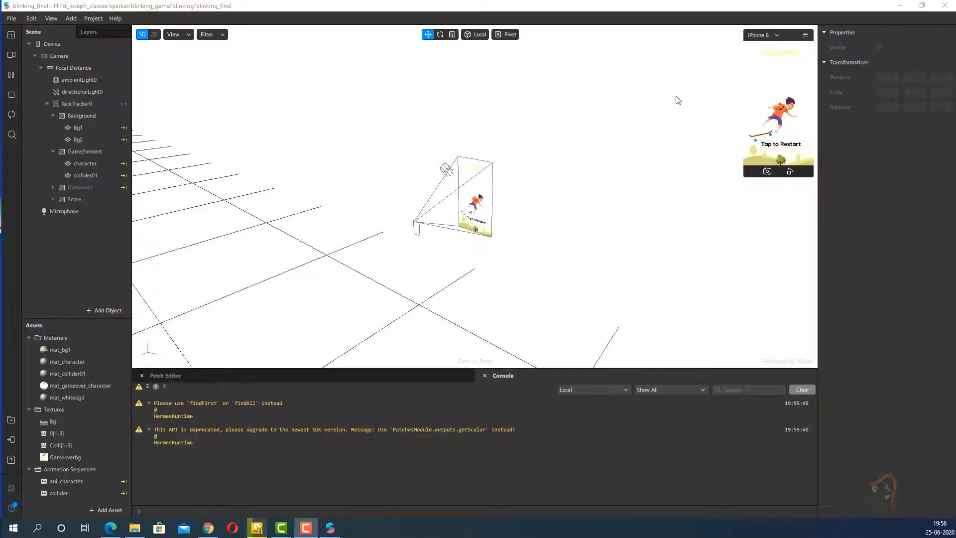
click(10, 19)
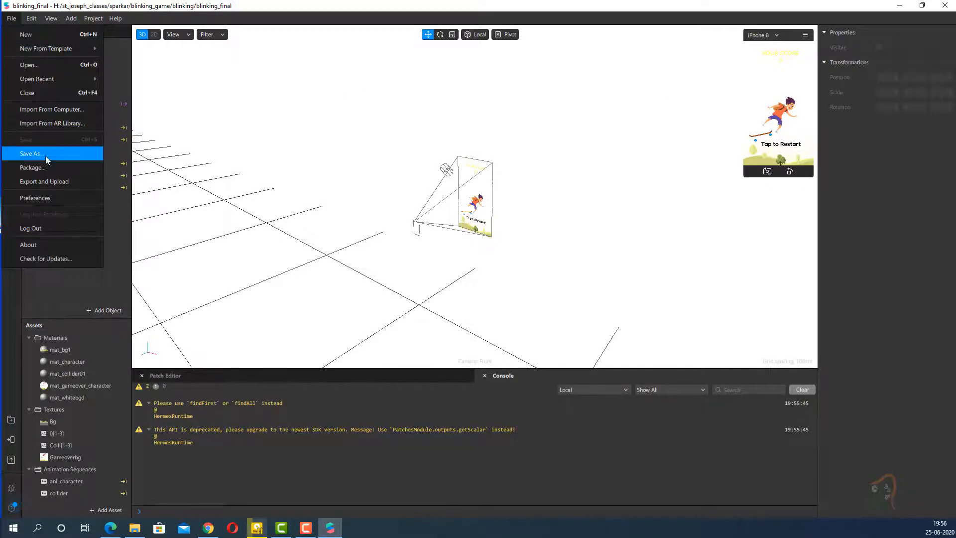
click(46, 154)
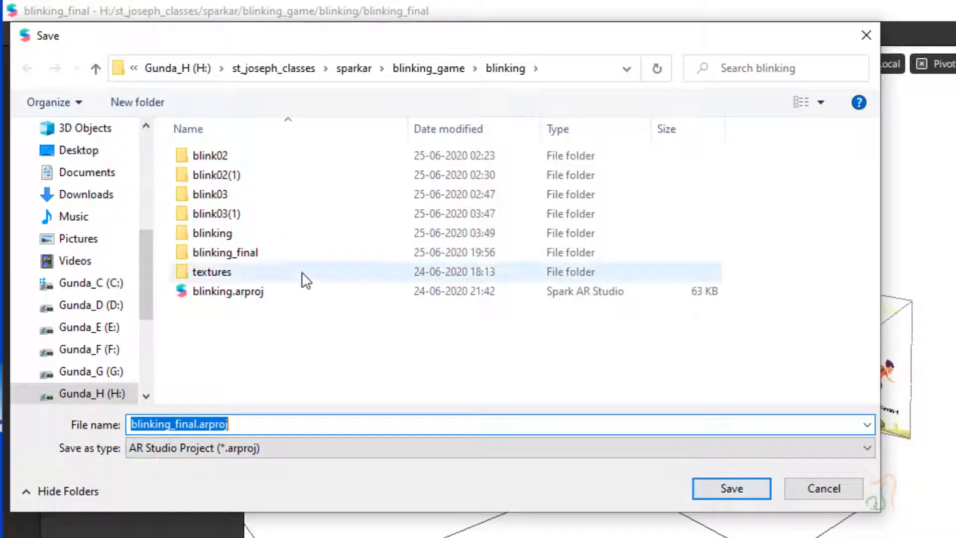
double_click(283, 254)
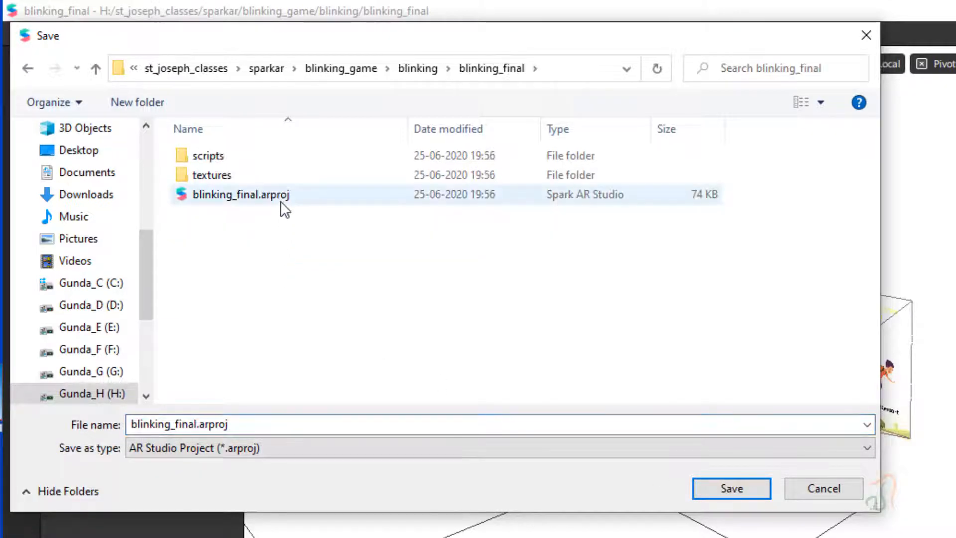
click(824, 487)
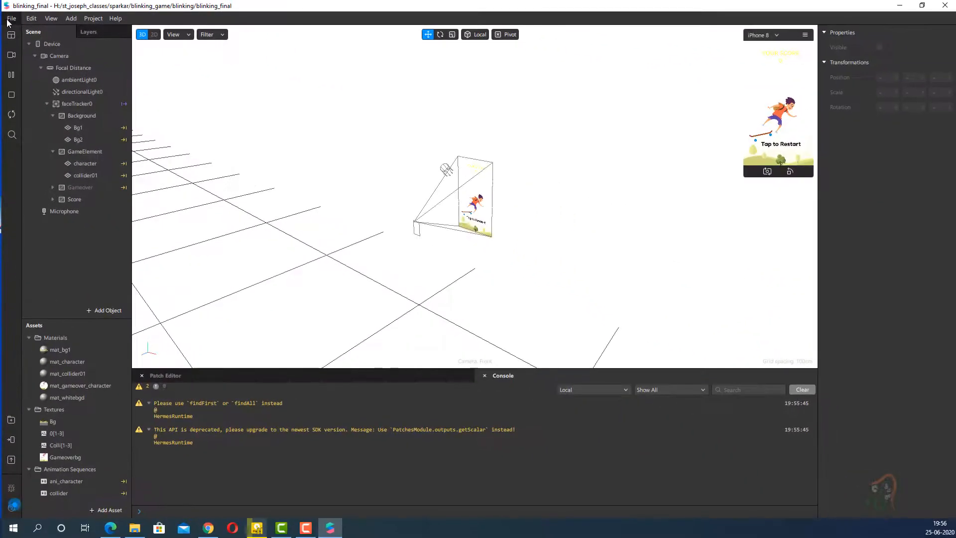
click(10, 19)
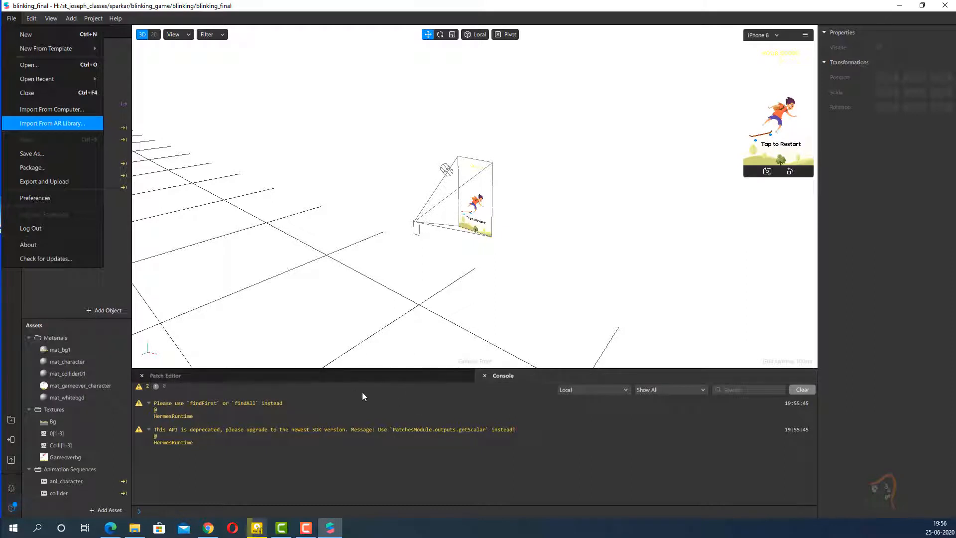
- Close the Console and import gameover.m4a, jump.m4a and loop.m4a from the computer's blinking_assets folder as project assets
click(483, 376)
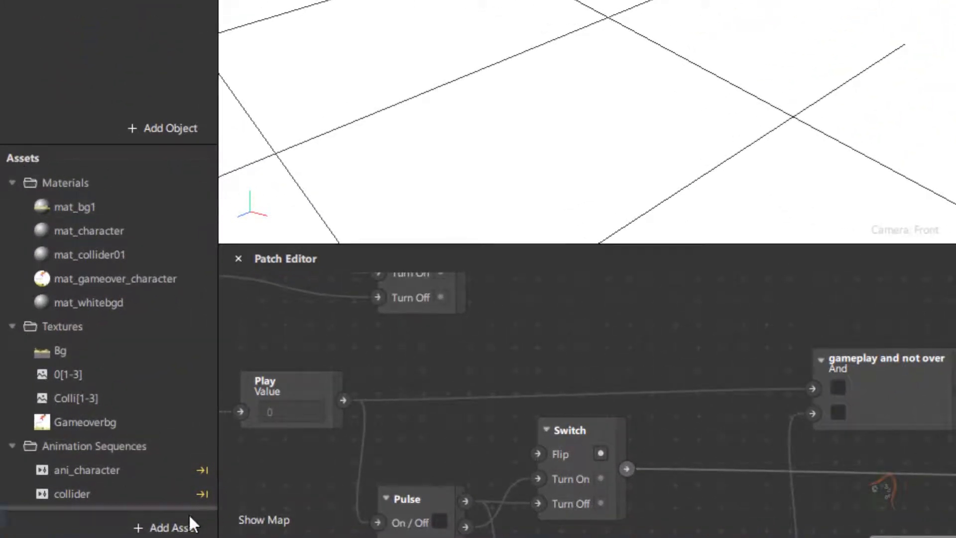
click(162, 528)
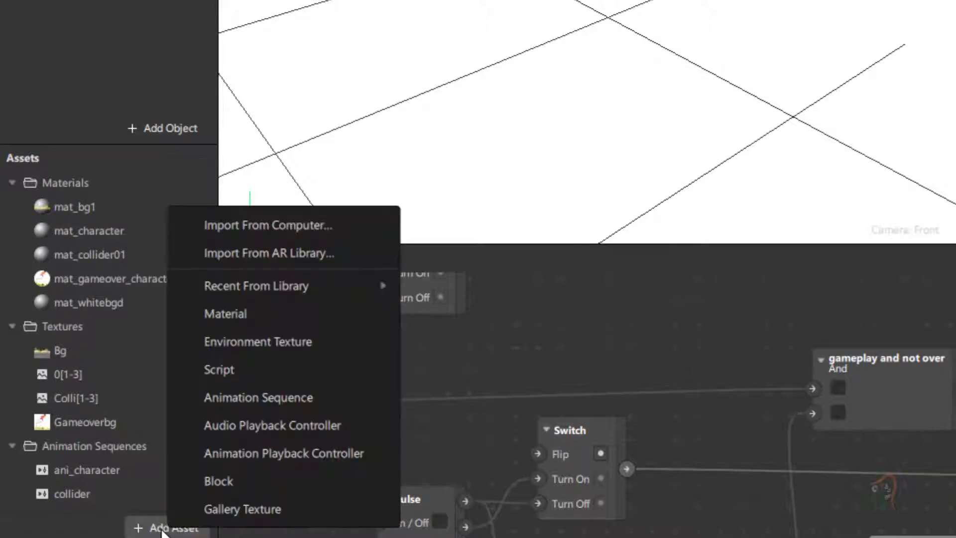
click(293, 224)
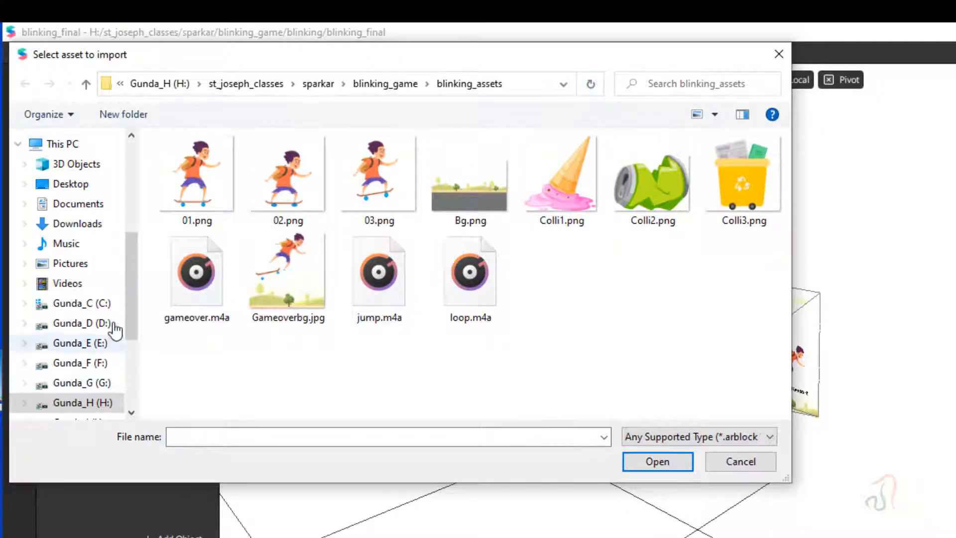
click(184, 274)
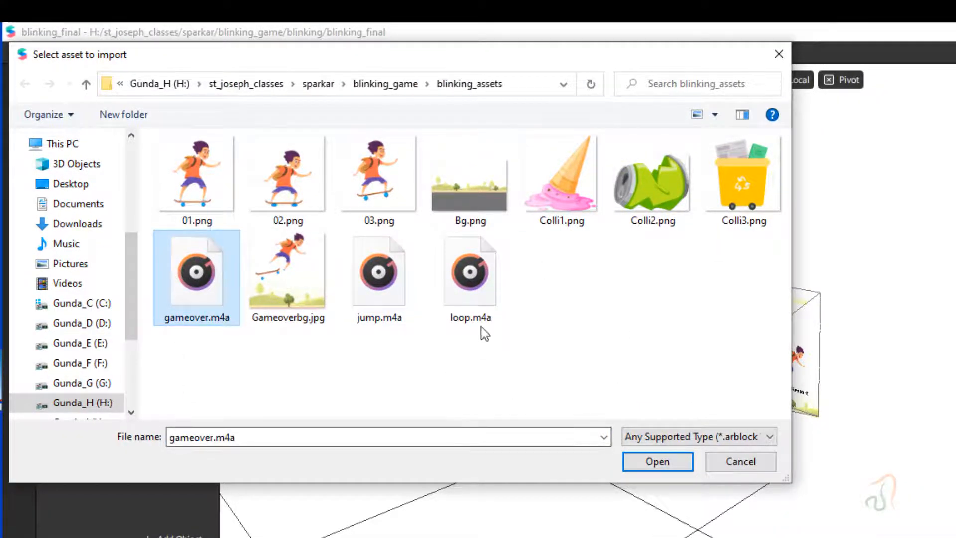
ctrl+click(390, 286)
ctrl+click(476, 306)
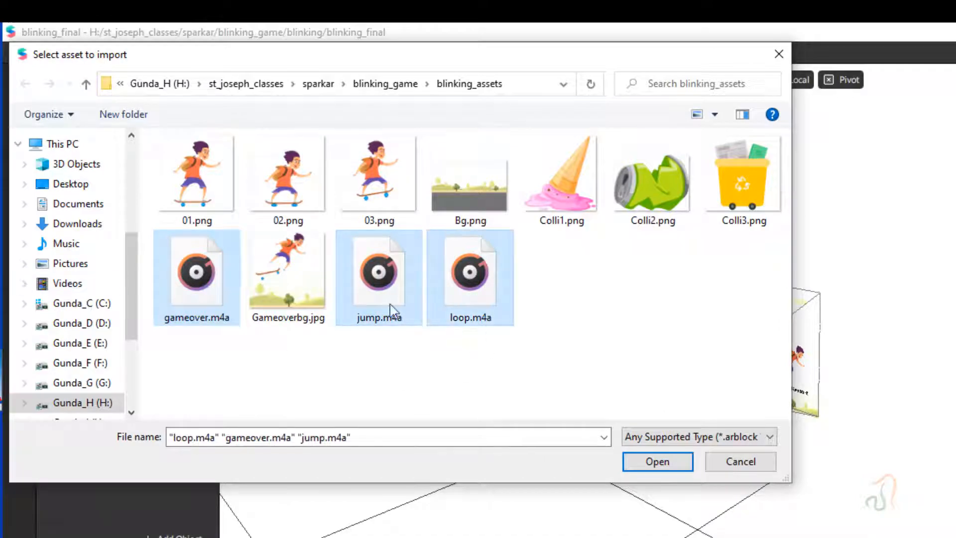
click(671, 466)
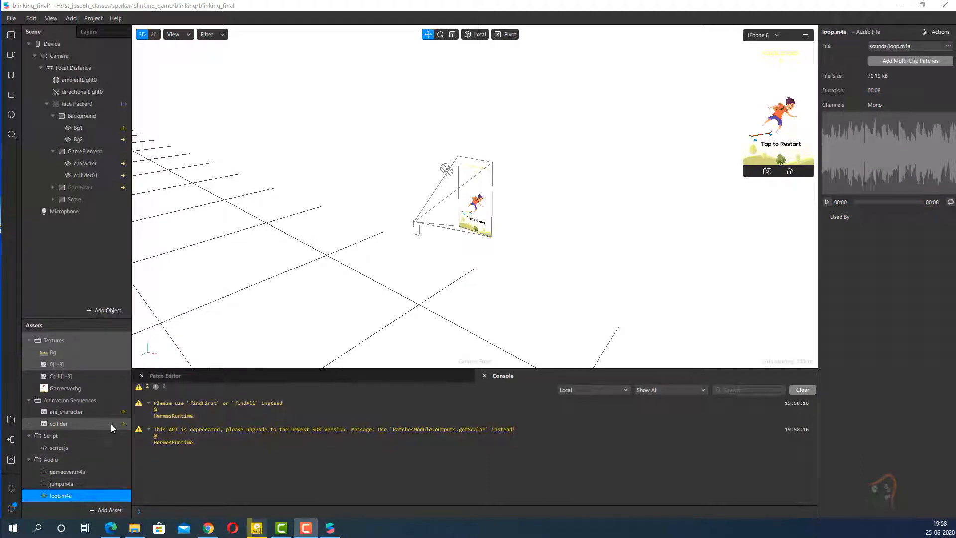
click(106, 510)
click(165, 356)
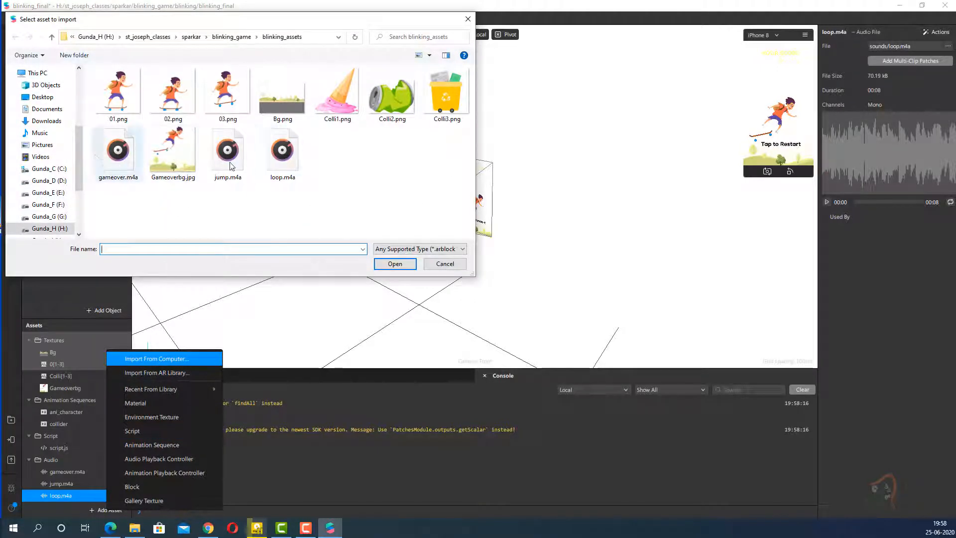
click(446, 264)
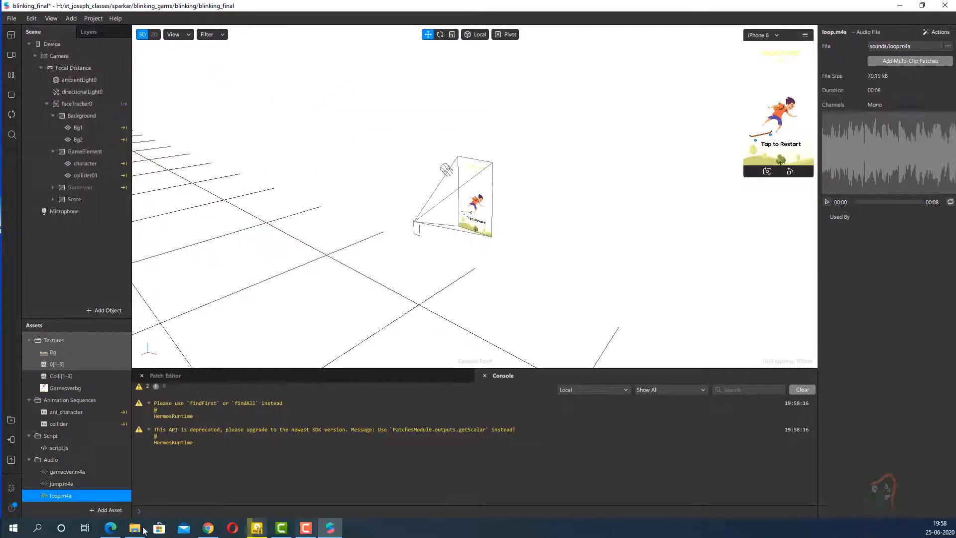
- Select the imported gameover.m4a audio asset to view its properties
click(69, 474)
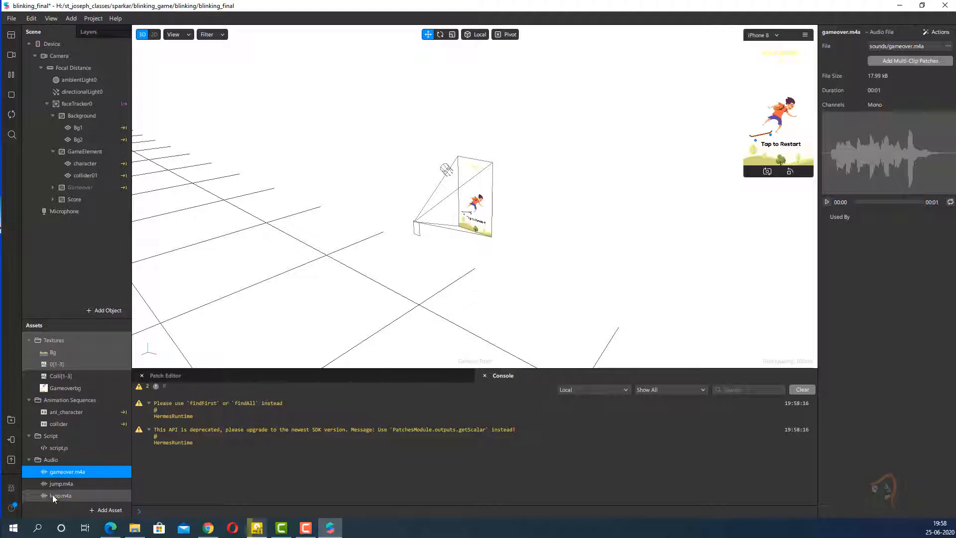
- View the loop.m4a audio asset's properties, then clear the warnings from the Console and close it
click(59, 496)
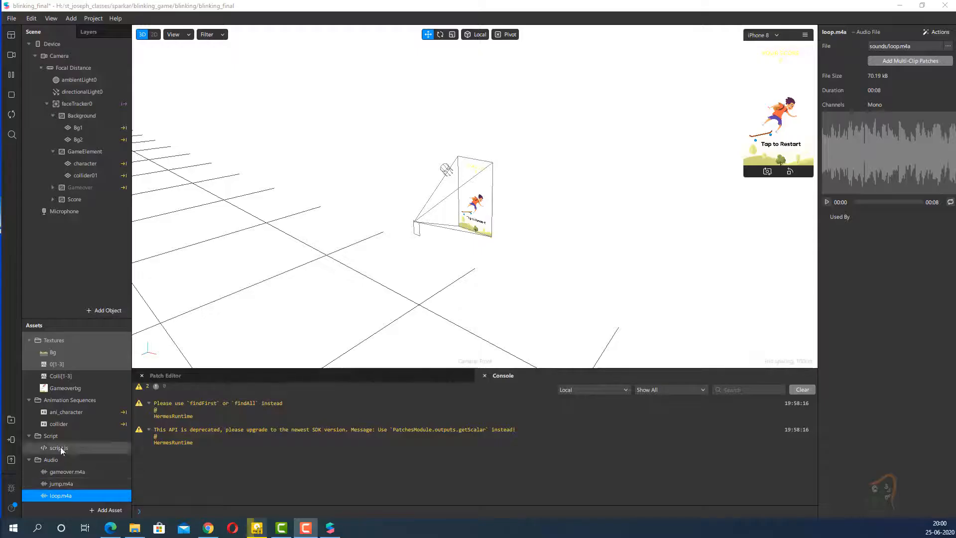
click(802, 389)
click(483, 377)
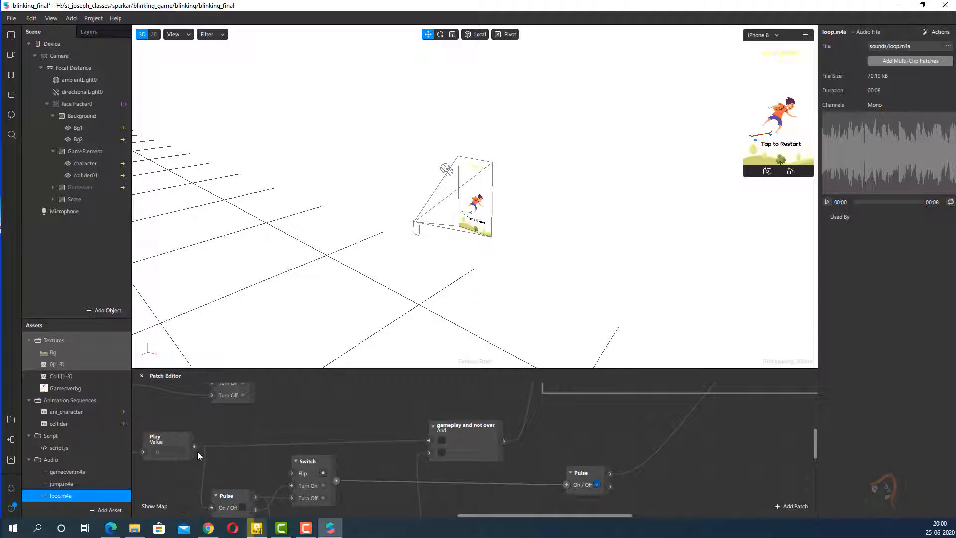
- Add an Audio Playback Controller to the project assets and name it audio_loop
click(107, 511)
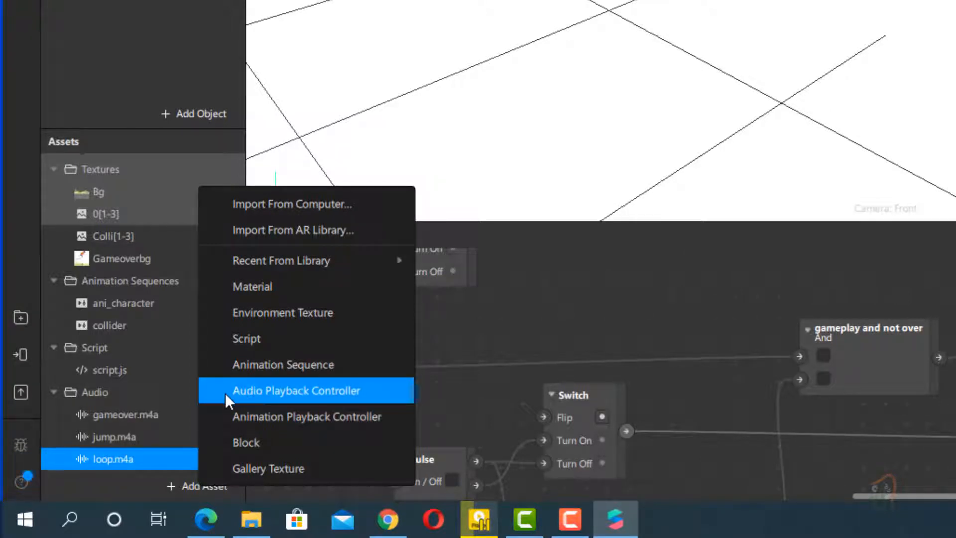
click(315, 393)
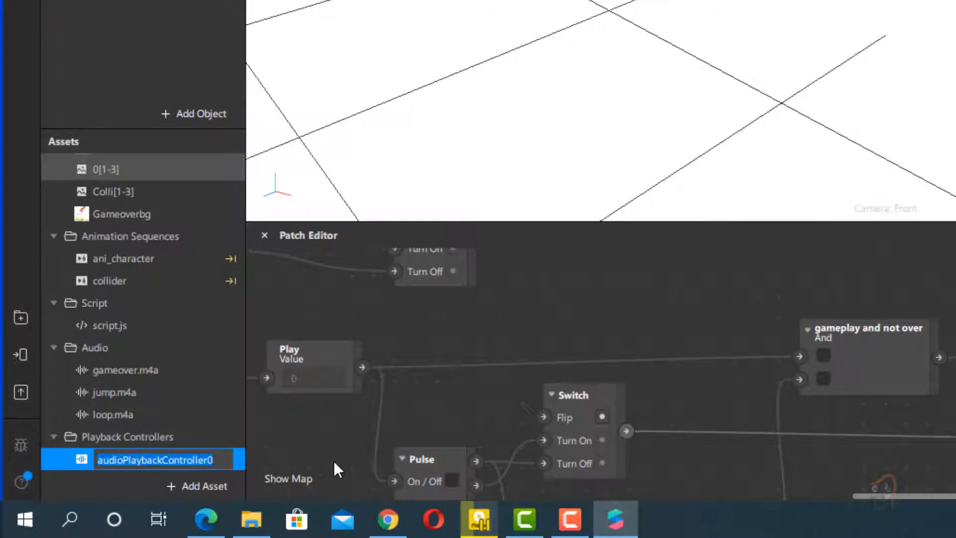
text(audio)
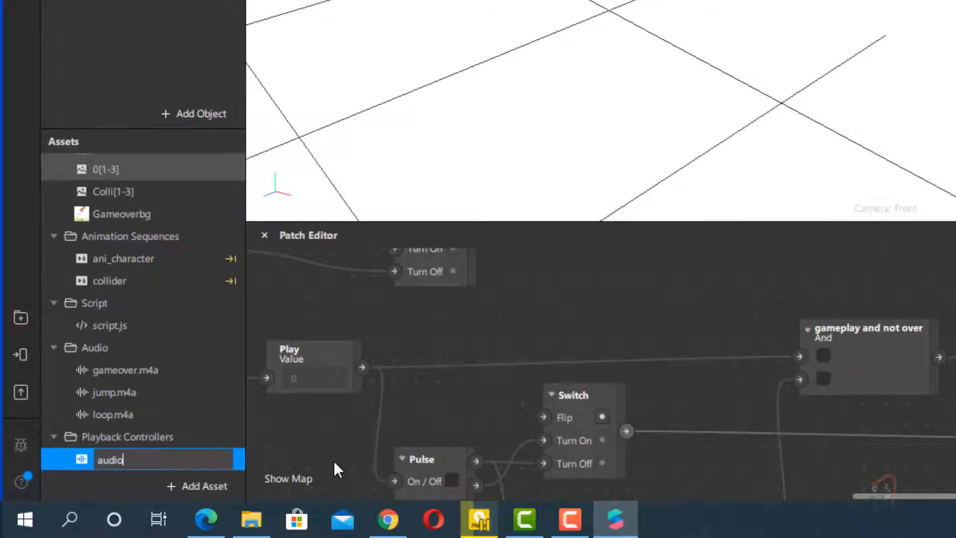
text(_loop)
click(136, 390)
click(112, 460)
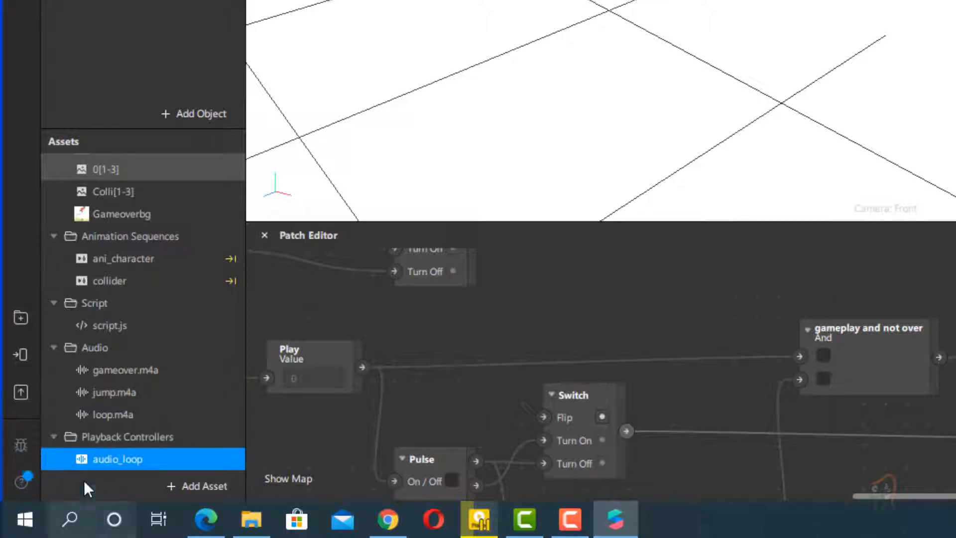
- Re-enter audio_loop as the playback controller's name and set its audio to loop.m4a
double_click(113, 458)
text(a)
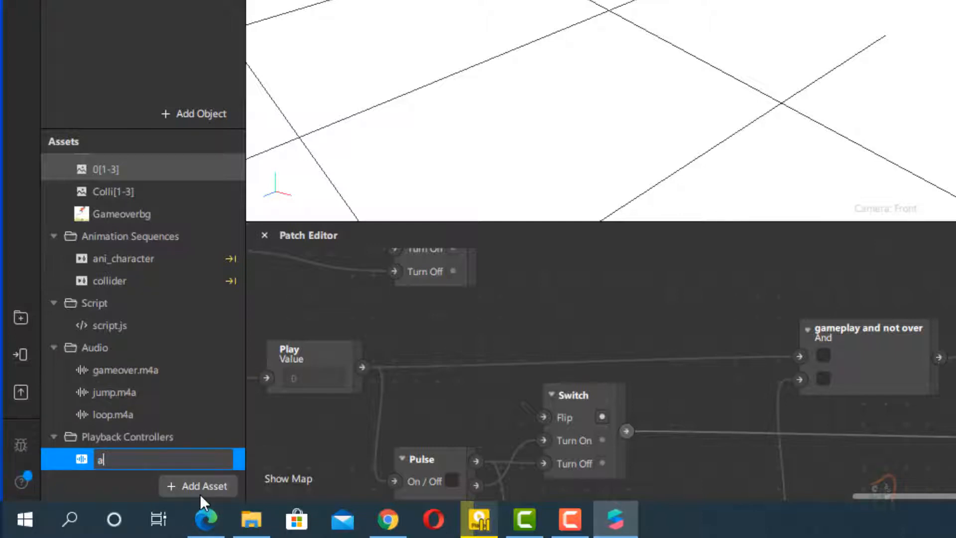
text(udio_loop)
key(Return)
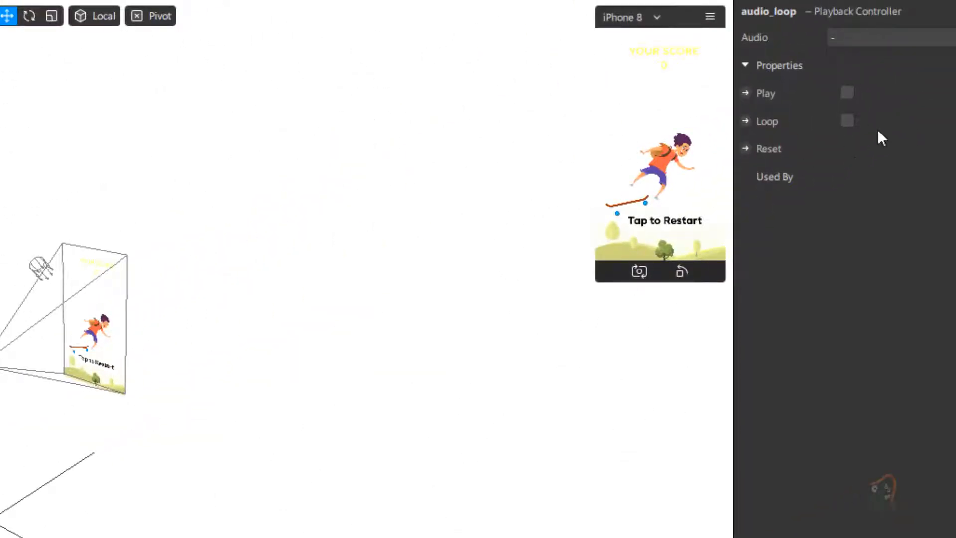
click(876, 37)
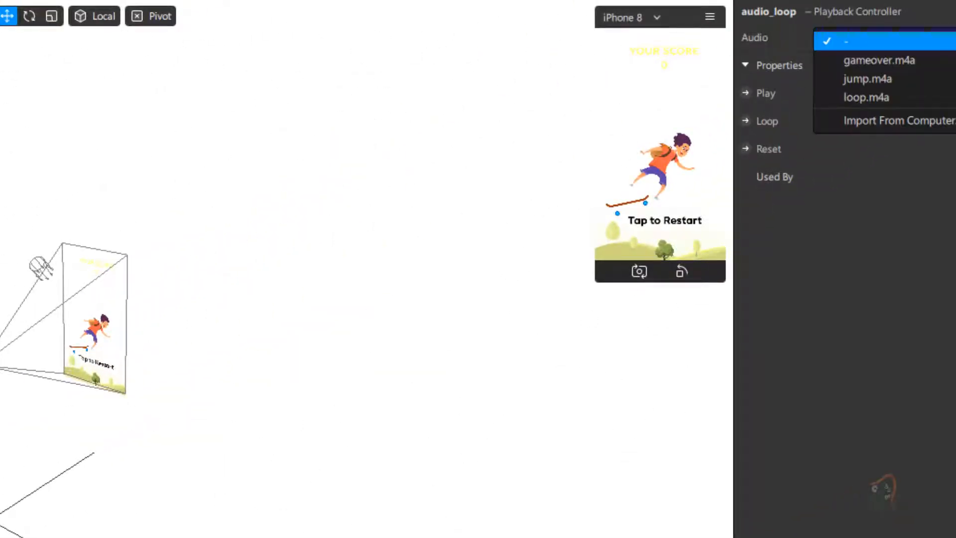
click(918, 98)
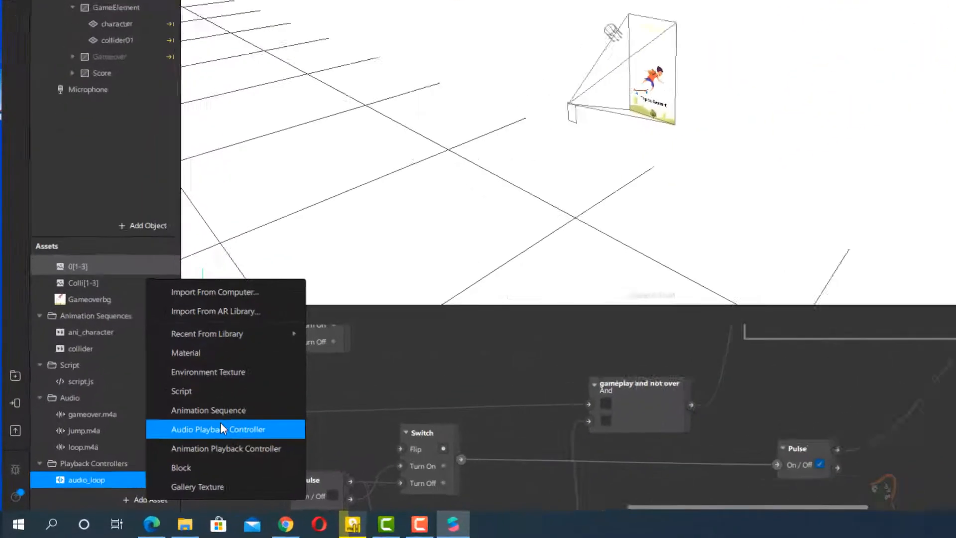
- Add a second Audio Playback Controller named audio_jump and set its audio to jump.m4a
click(220, 422)
text(a)
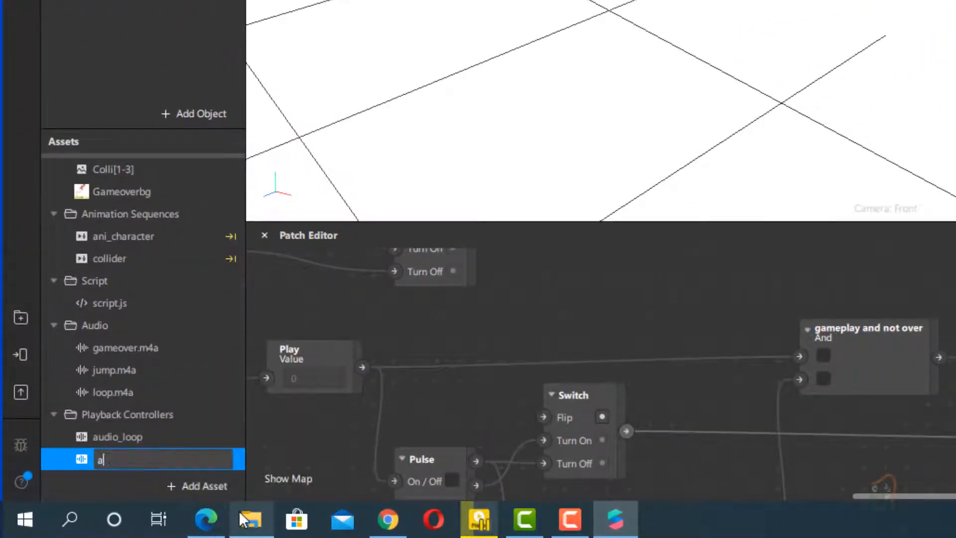
text(udio_jump)
click(82, 431)
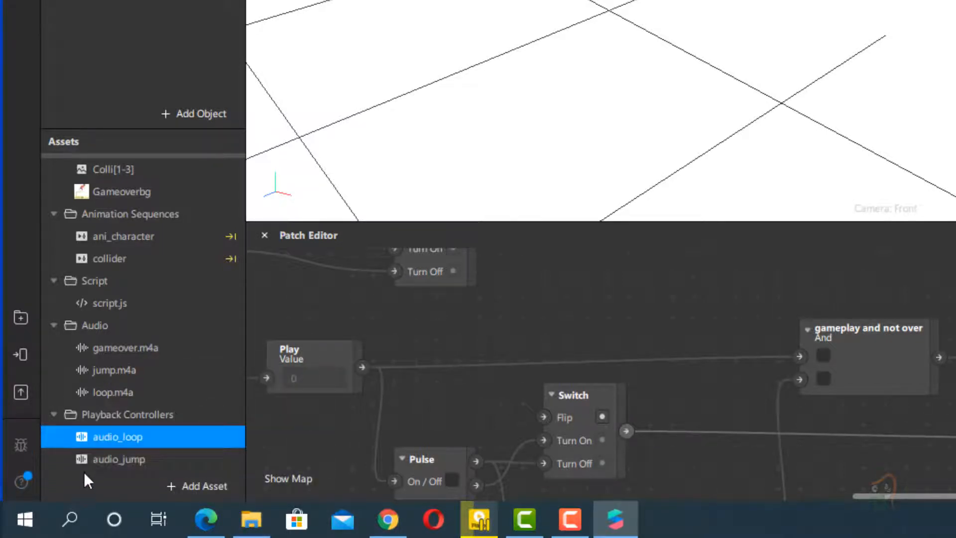
click(82, 464)
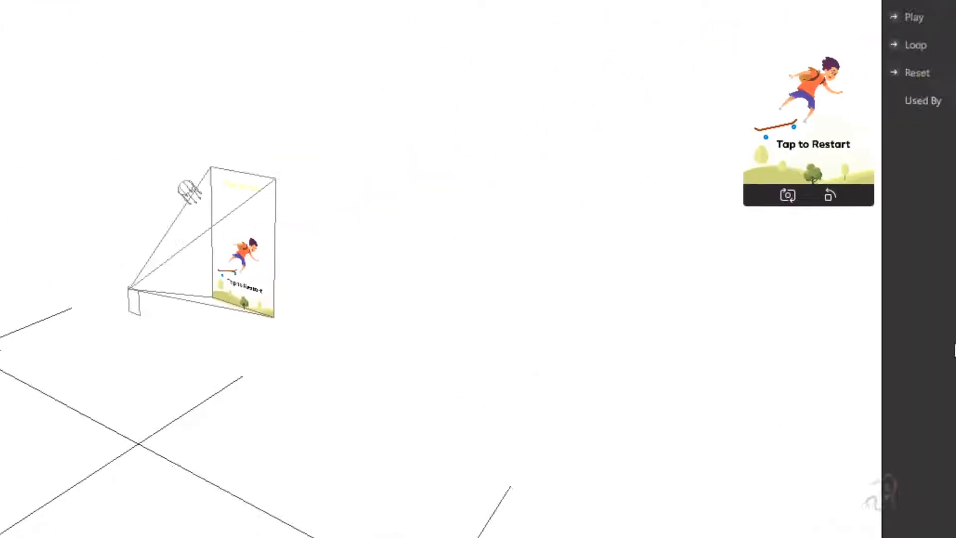
click(811, 57)
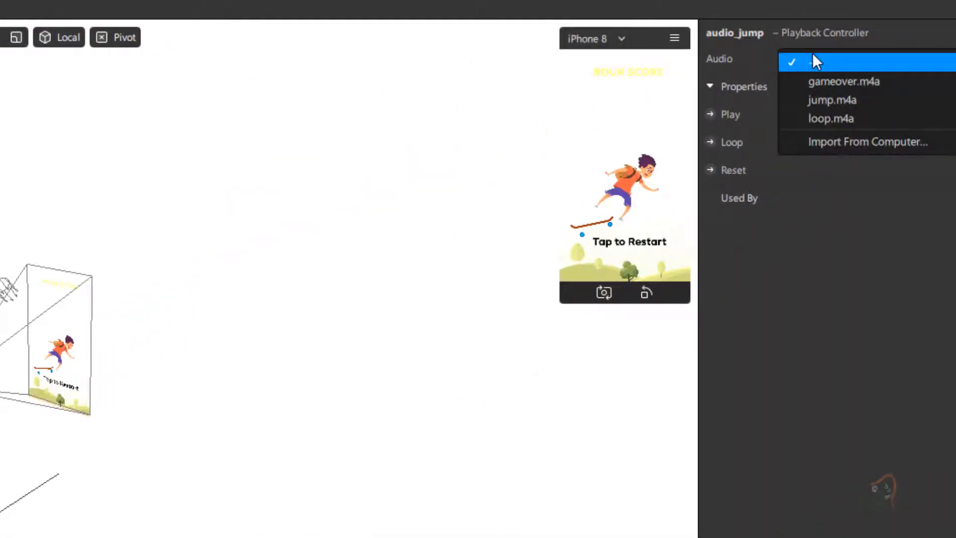
click(821, 100)
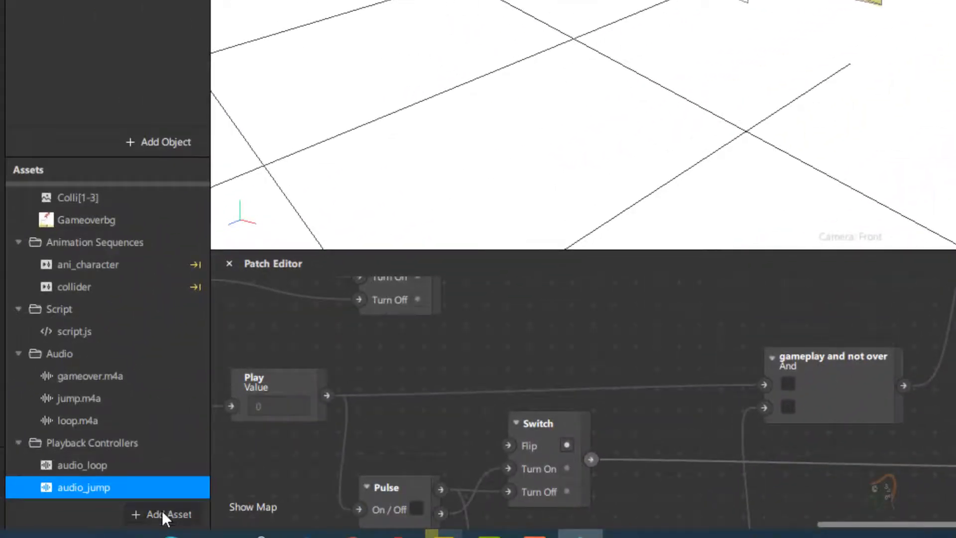
- Add a third Audio Playback Controller named audio_over and set its audio to gameover.m4a
click(163, 510)
click(248, 426)
text(ai)
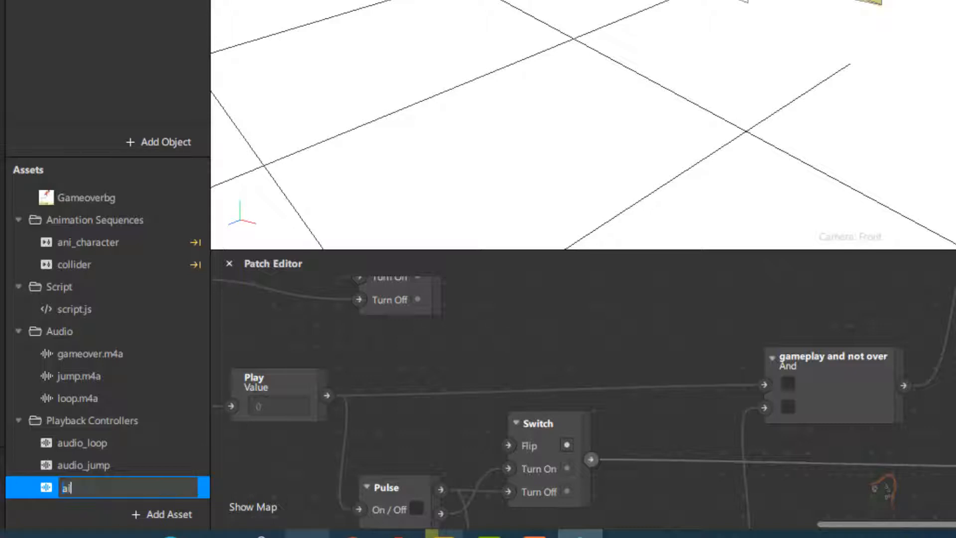
text(dop)
key(BackSpace)
key(BackSpace)
key(BackSpace)
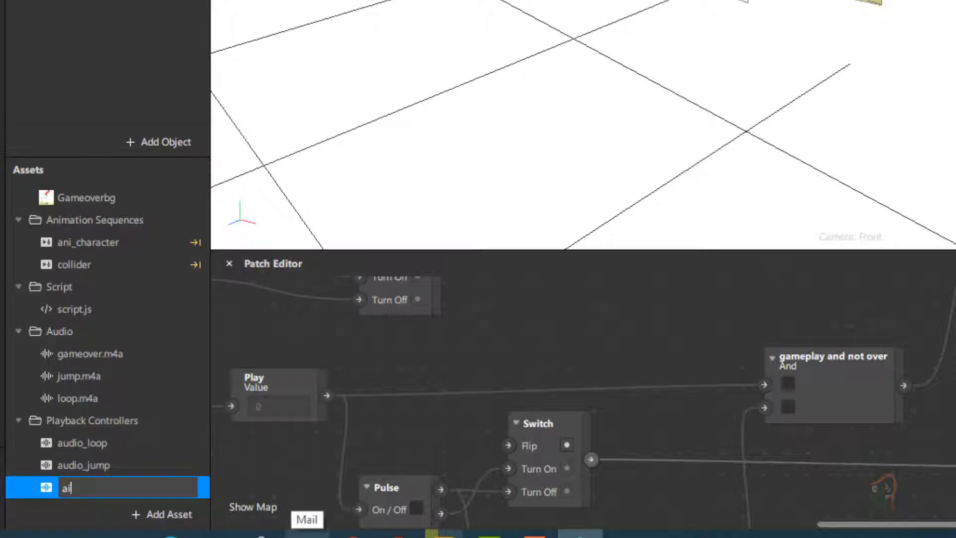
key(BackSpace)
key(BackSpace)
text(ad)
key(BackSpace)
key(BackSpace)
text(ad)
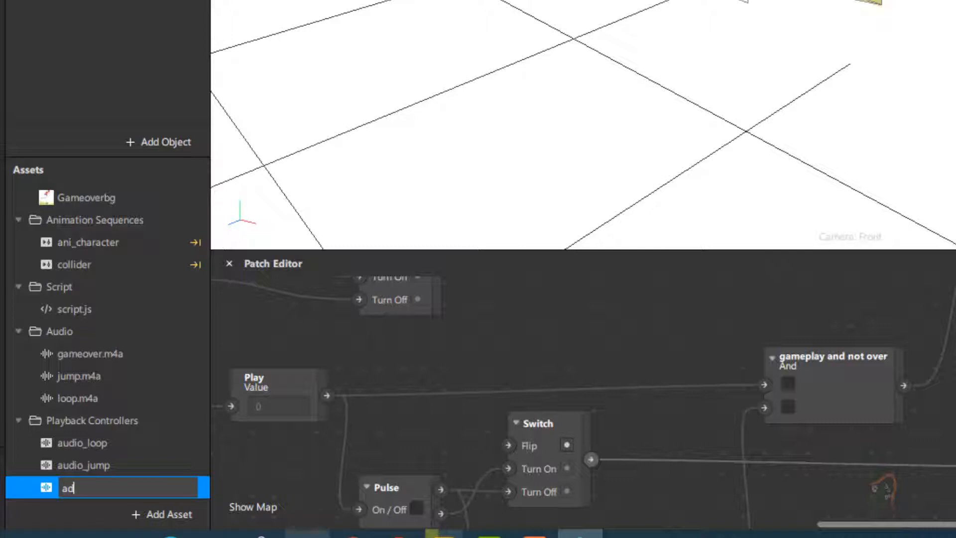
key(BackSpace)
text(udio_over)
key(Return)
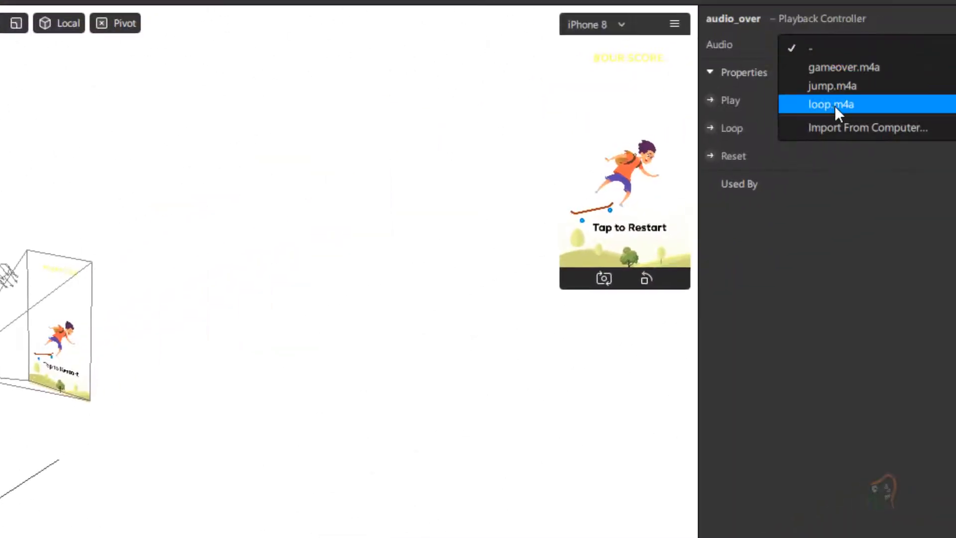
click(850, 65)
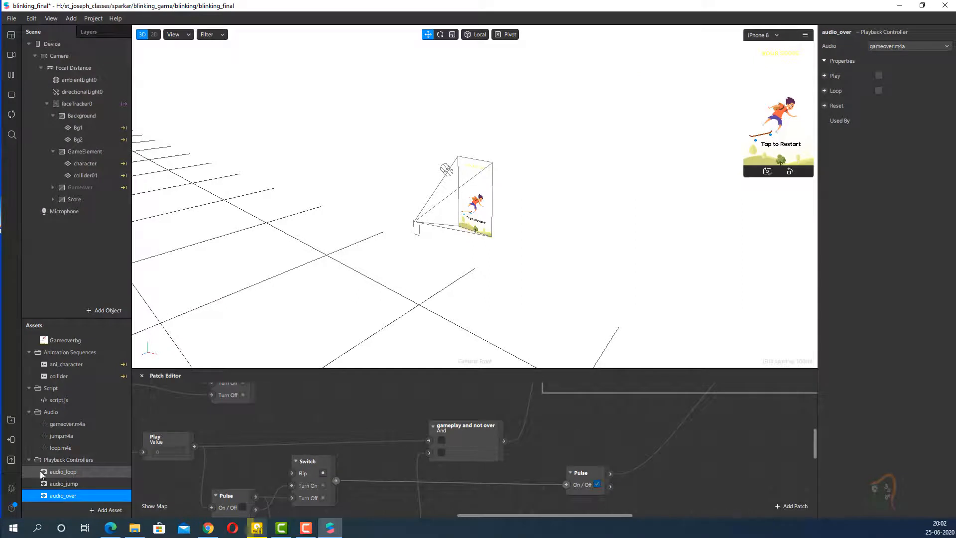
- Check the audio file assigned to each of the audio_loop, audio_jump and audio_over playback controllers
click(42, 472)
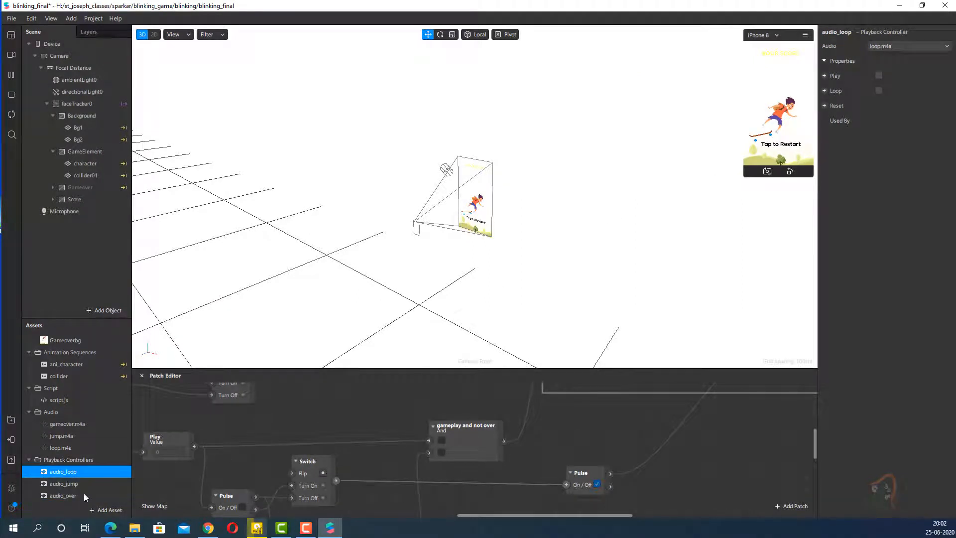
click(71, 484)
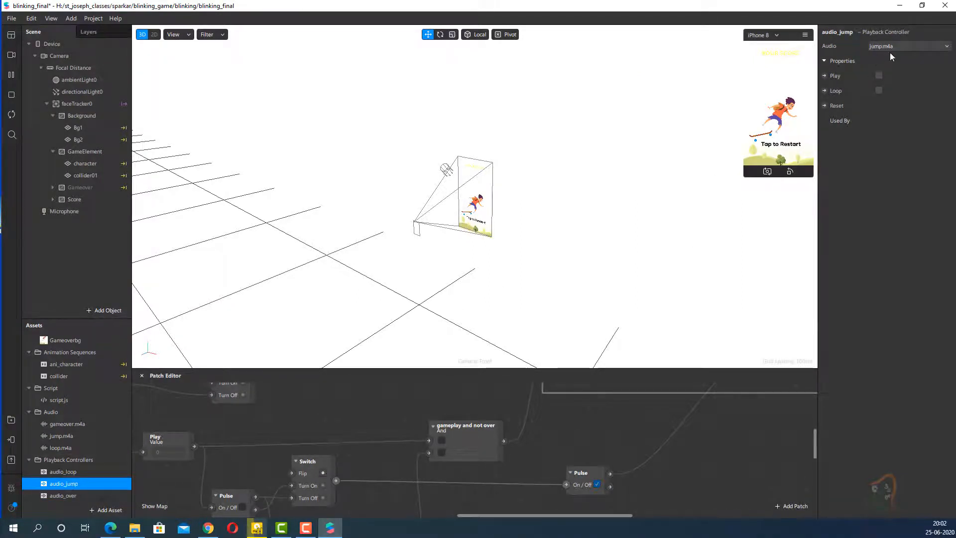
click(65, 502)
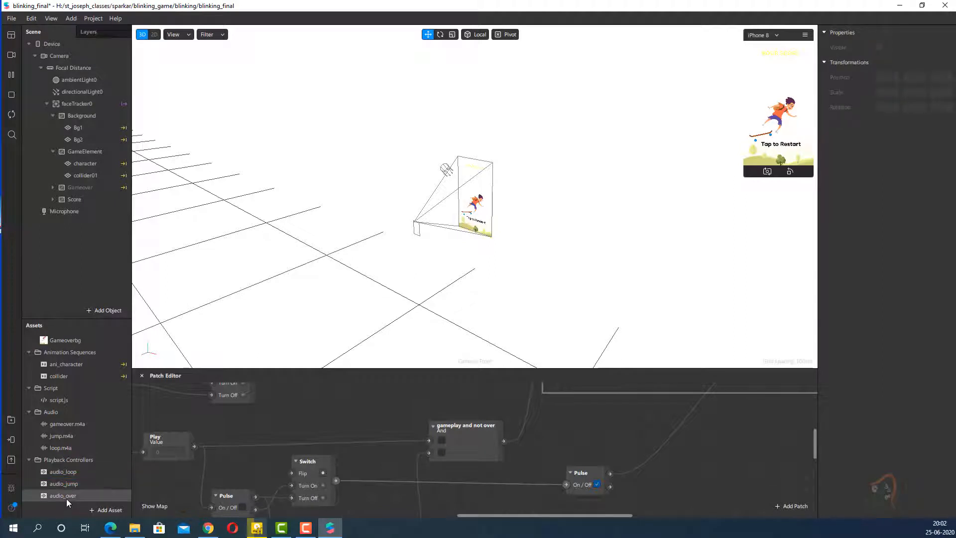
click(67, 496)
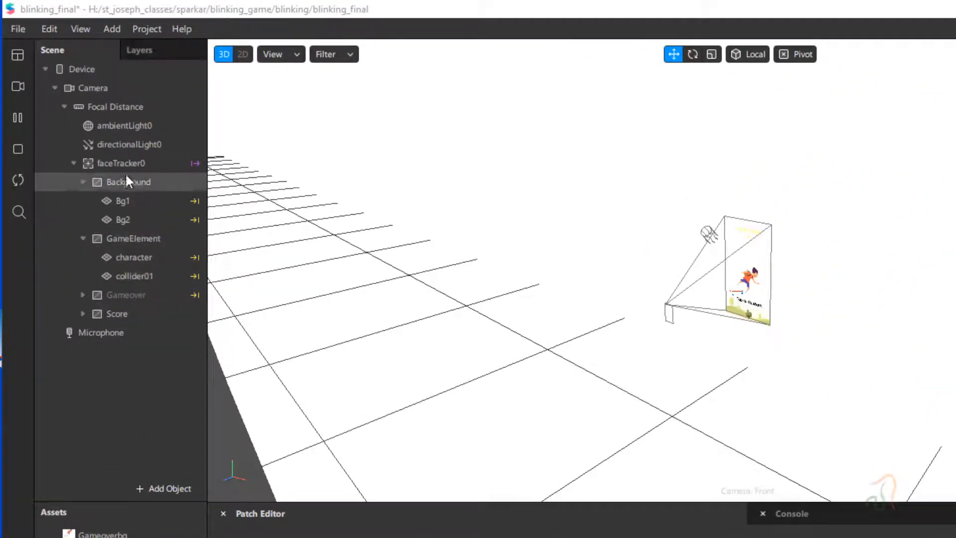
- Insert a Speaker object into the scene alongside faceTracker0 under Focal Distance
click(105, 166)
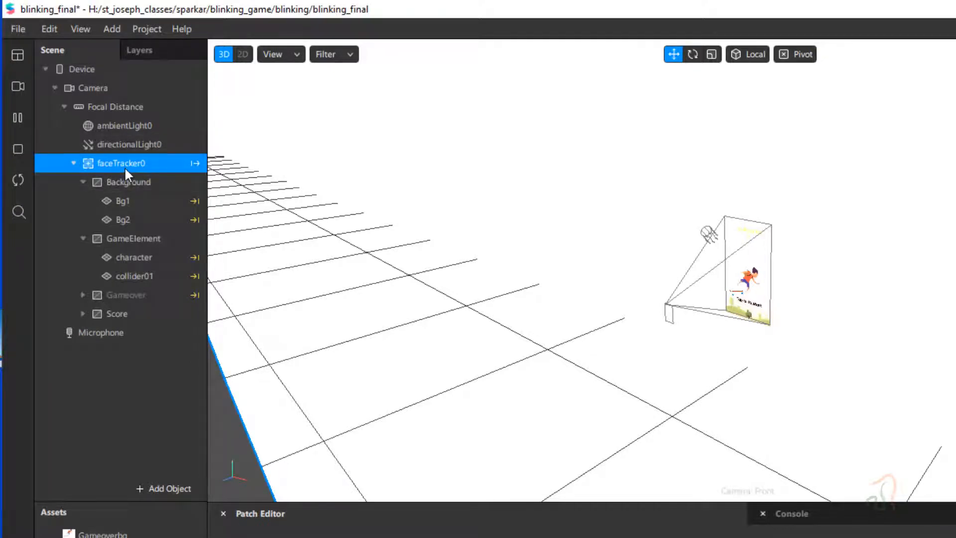
click(168, 490)
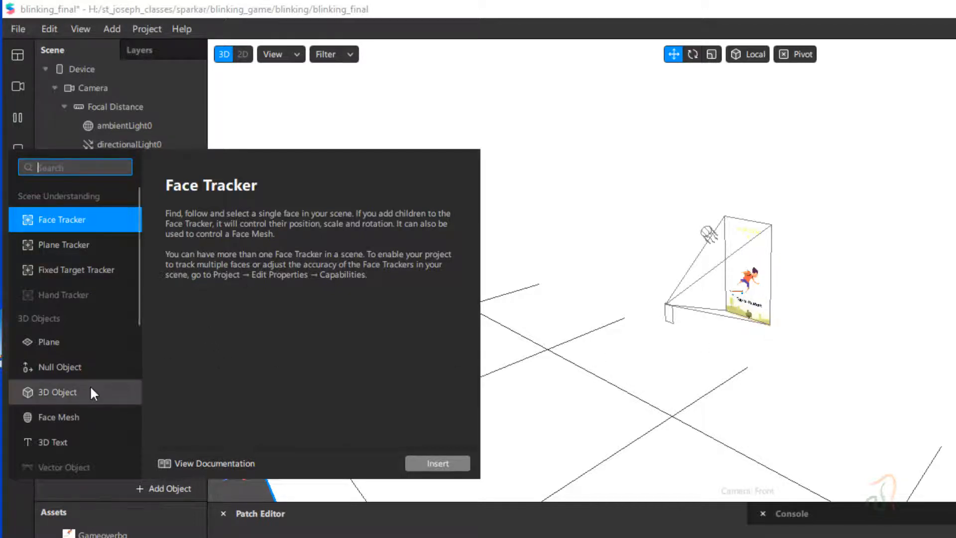
scroll(89, 384, down, 6)
scroll(89, 382, up, 2)
scroll(88, 381, down, 2)
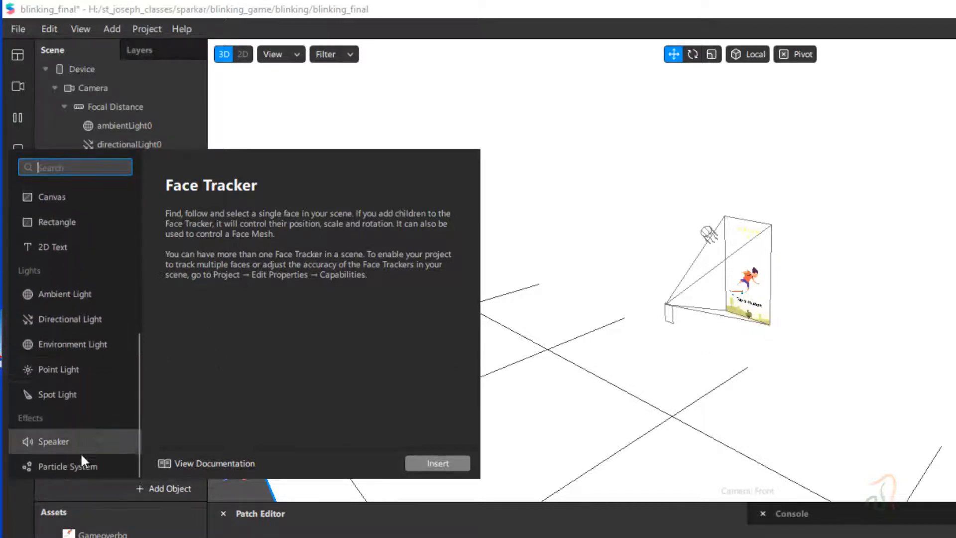
click(27, 442)
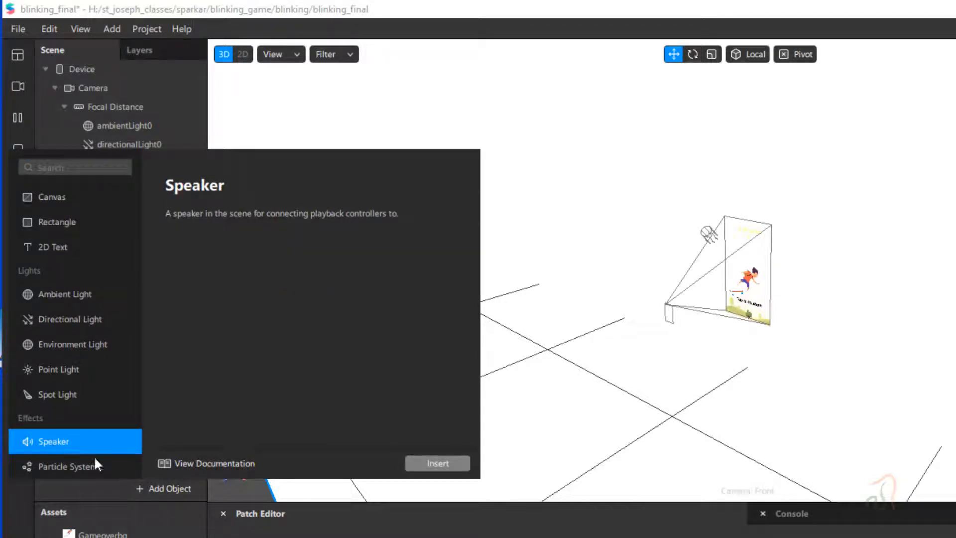
click(423, 465)
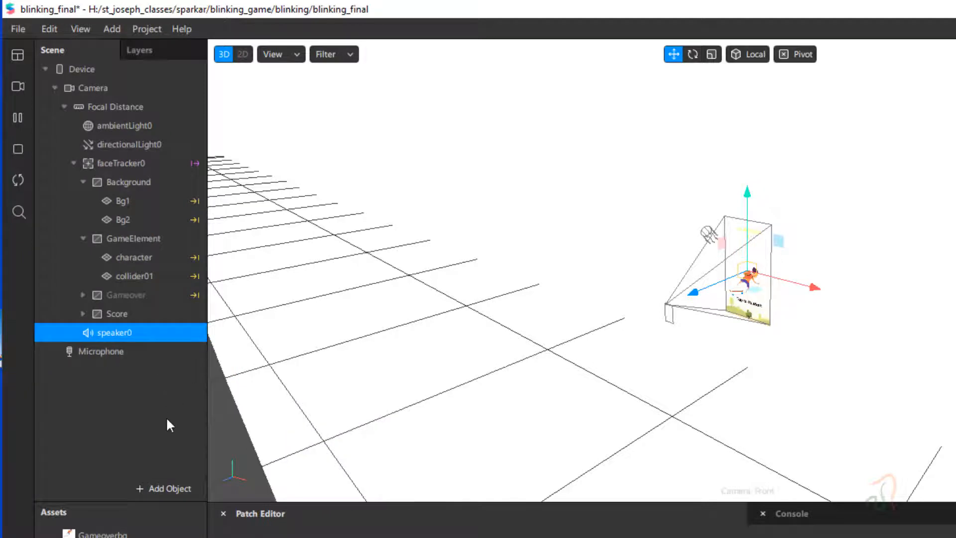
- Rename the new speaker to sound_jump and set its audio source to the audio_jump playback controller
double_click(115, 333)
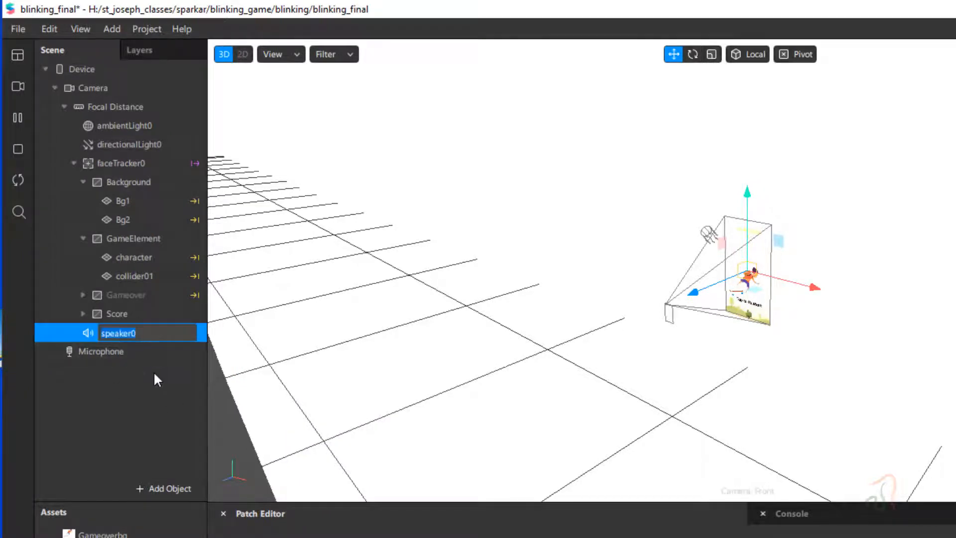
text(sound_jump)
key(Return)
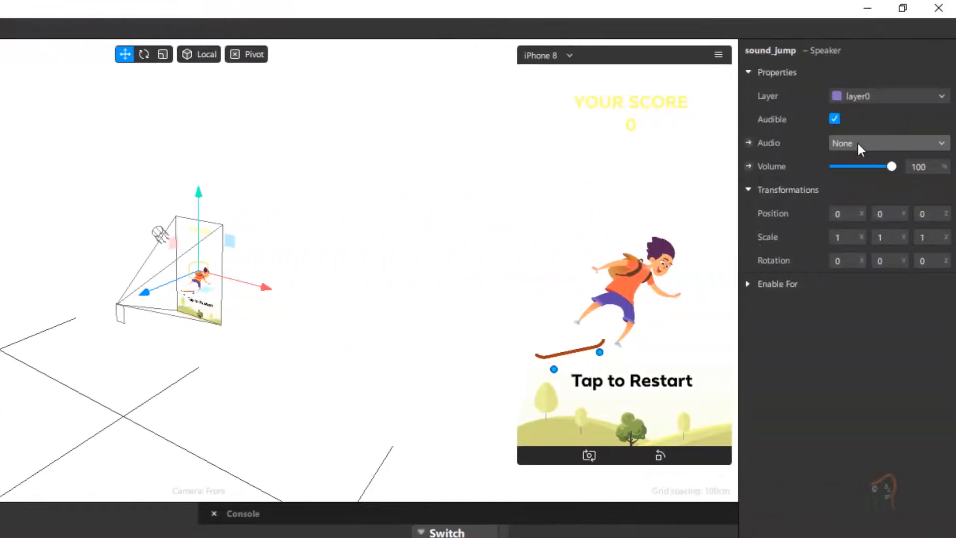
click(856, 142)
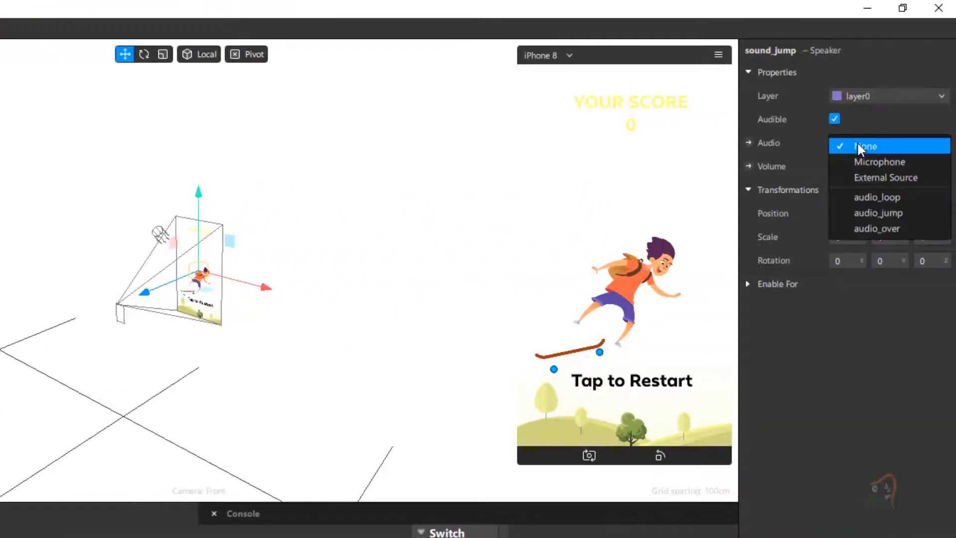
click(909, 217)
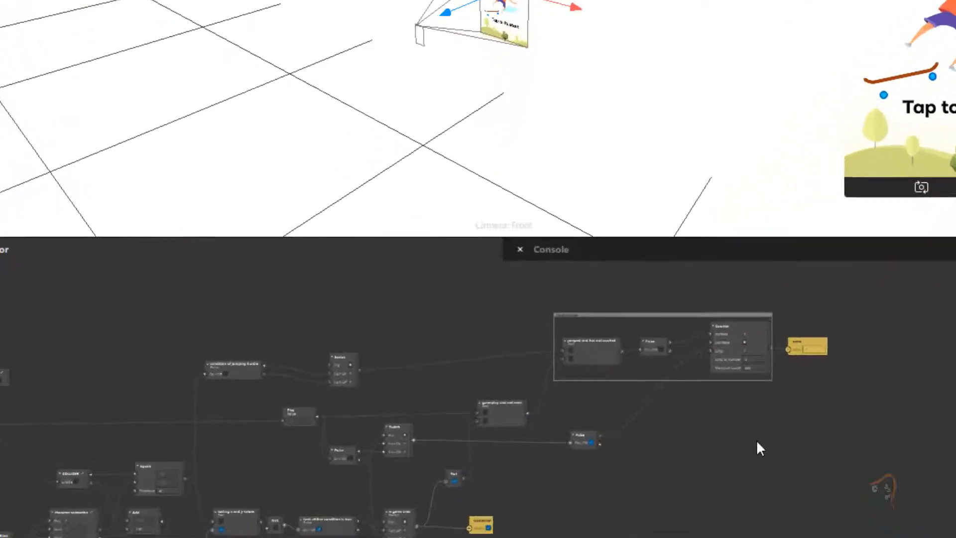
- Create a Play patch for the audio_jump playback controller and place it above the final counter group
scroll(763, 440, up, 2)
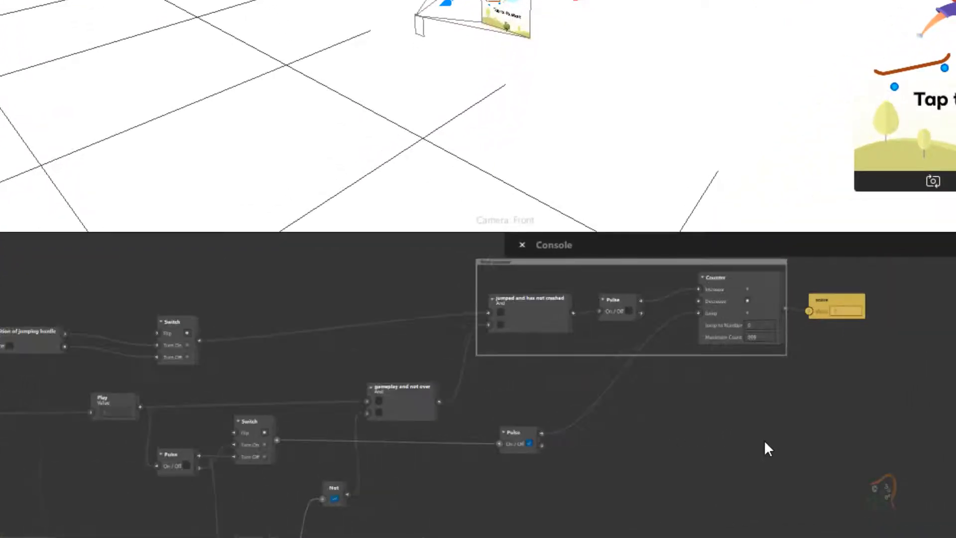
scroll(764, 440, up, 2)
scroll(765, 442, up, 2)
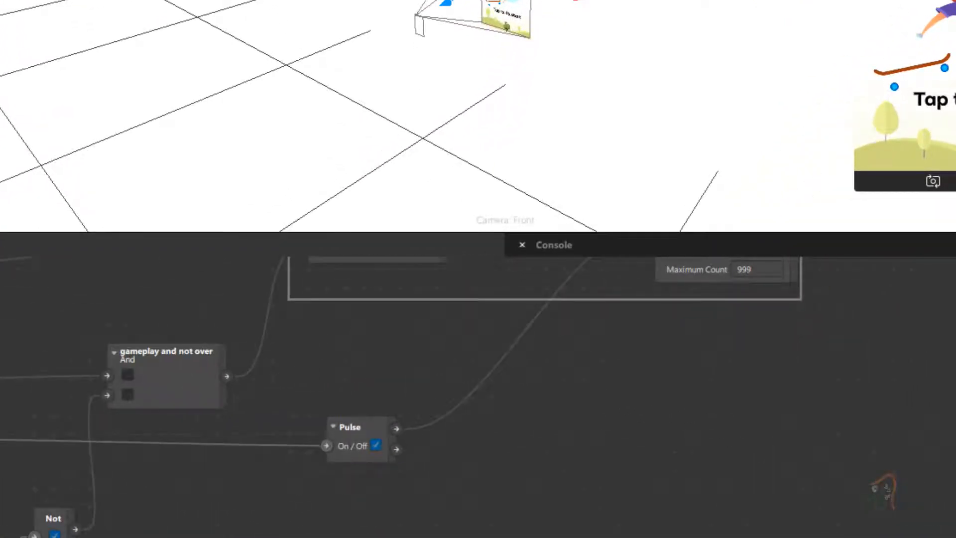
scroll(765, 441, up, 5)
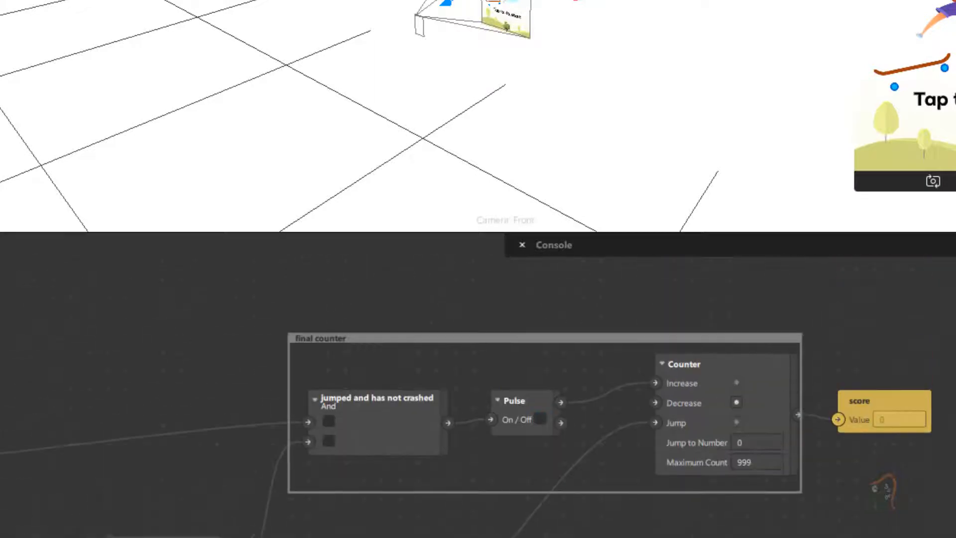
scroll(765, 442, down, 1)
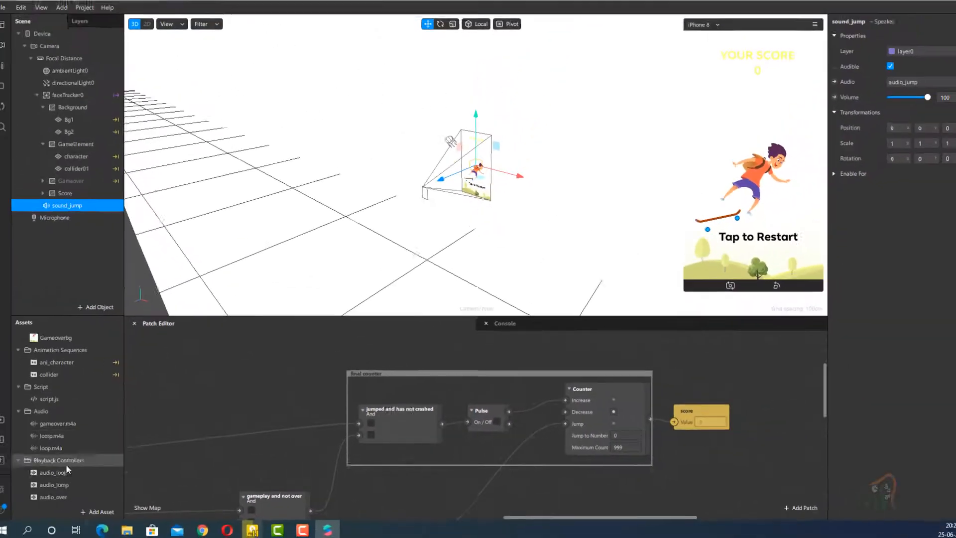
click(58, 484)
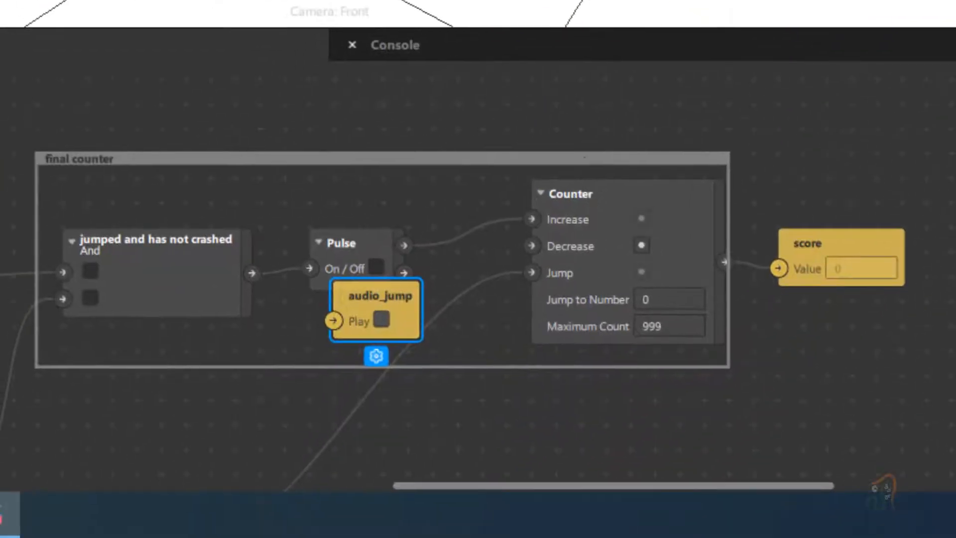
drag(378, 295, 658, 76)
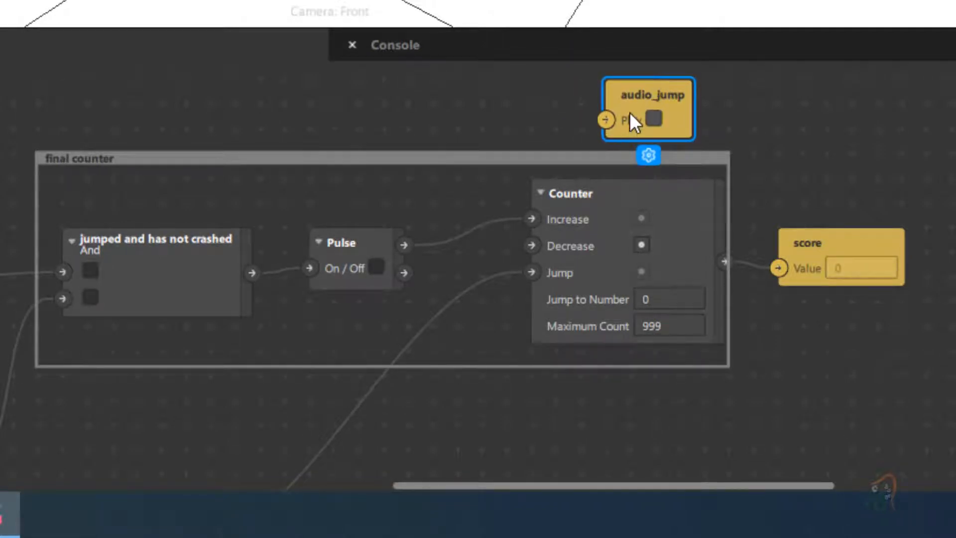
- Connect the final counter's Pulse output to audio_jump's Play through a Switch above the group, feeding the Switch's Turn On input
drag(403, 244, 601, 117)
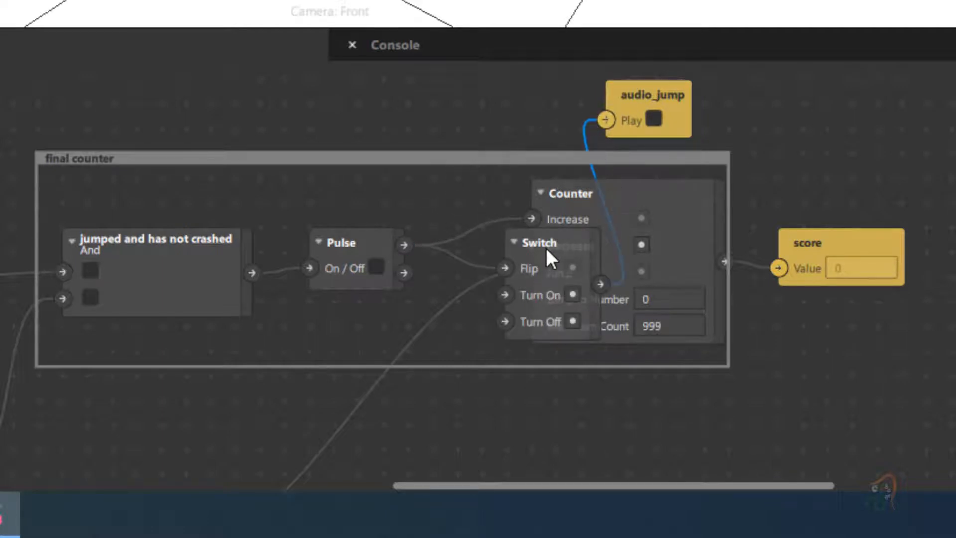
drag(545, 242, 437, 83)
drag(406, 126, 406, 148)
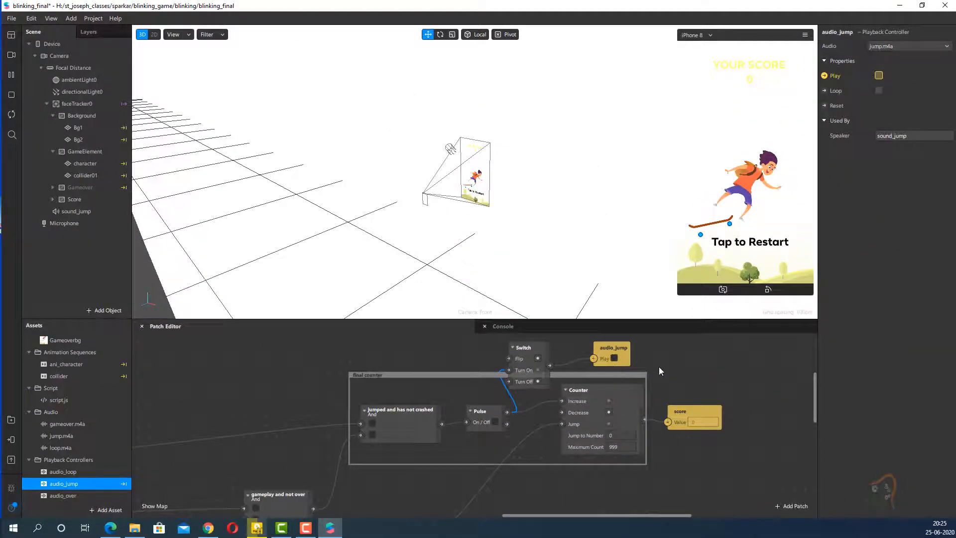
- Reset the preview device's rotation and examine the jump sound and Gameover patches while the game runs
click(805, 35)
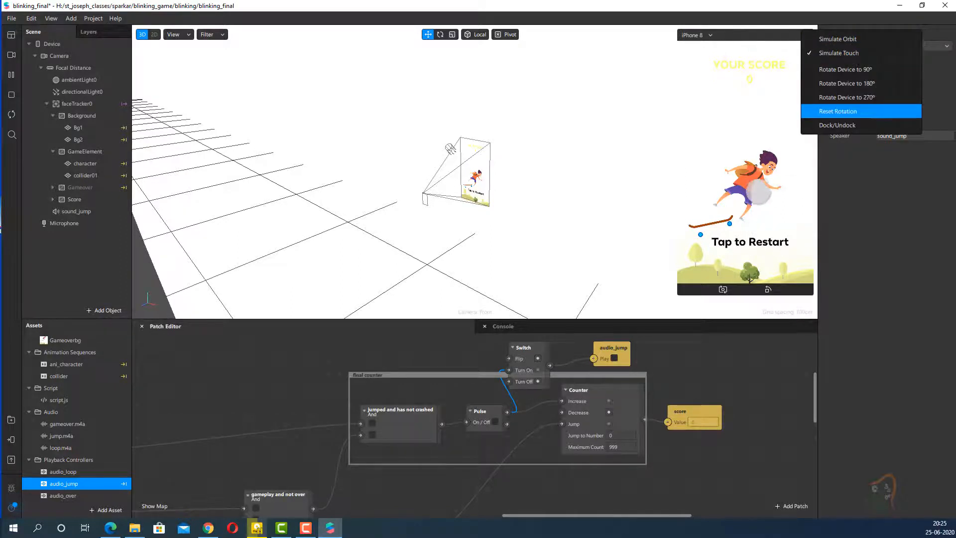
click(841, 111)
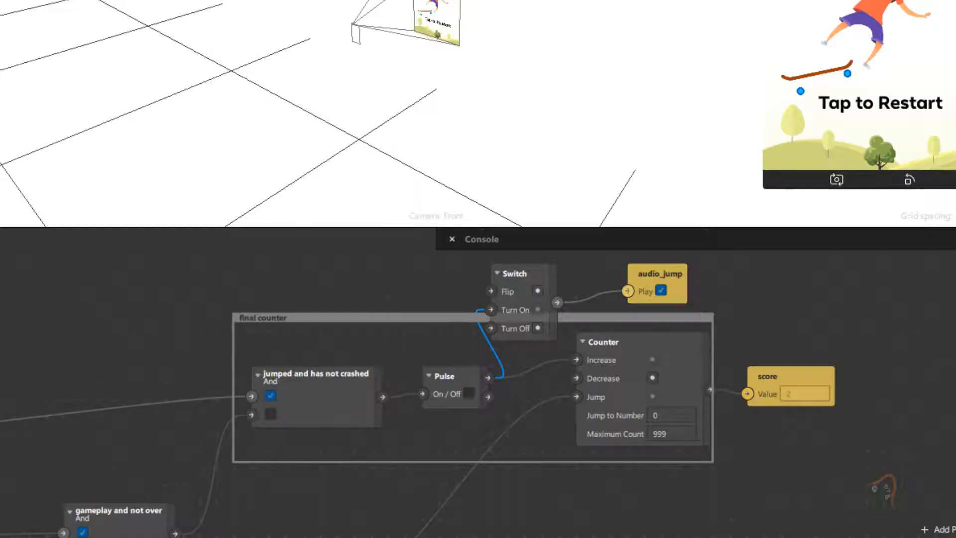
scroll(418, 388, down, 10)
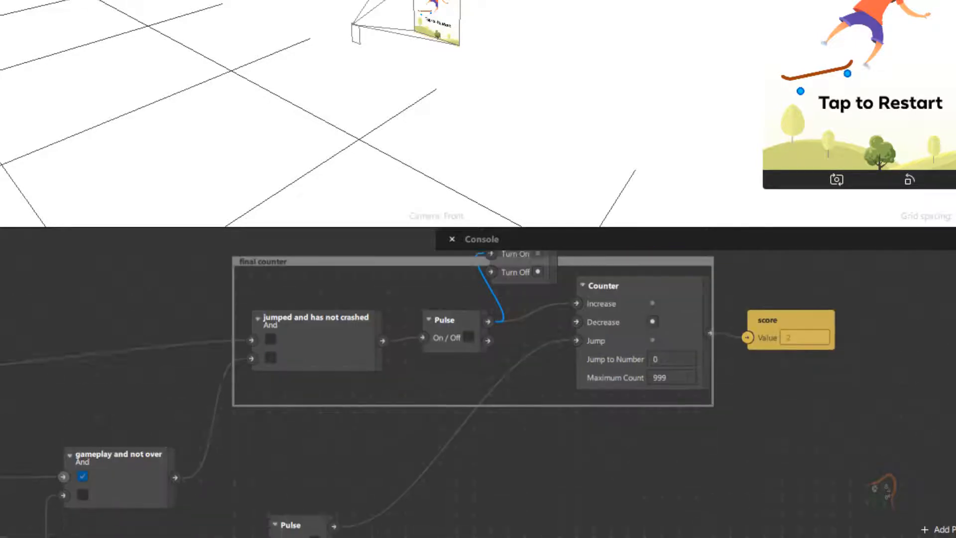
scroll(199, 378, down, 4)
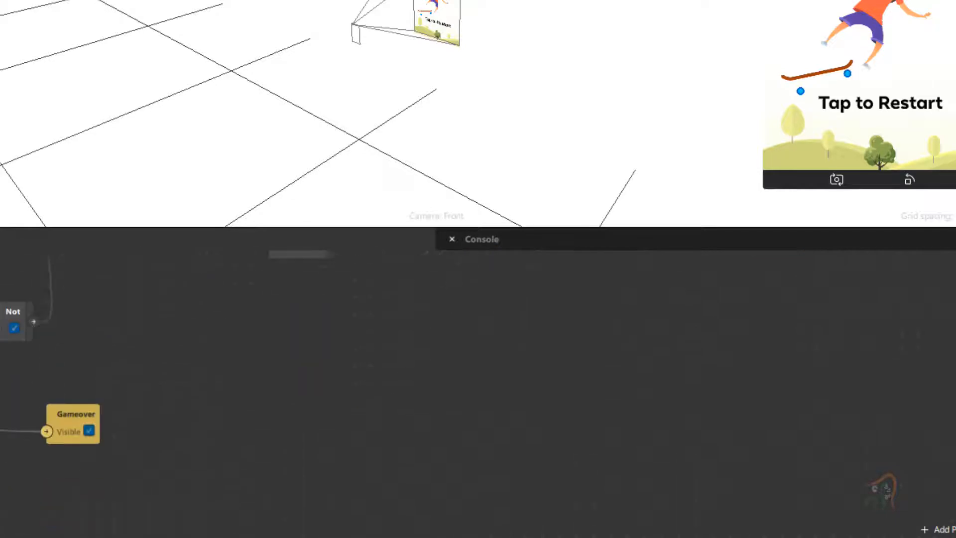
scroll(264, 364, left, 15)
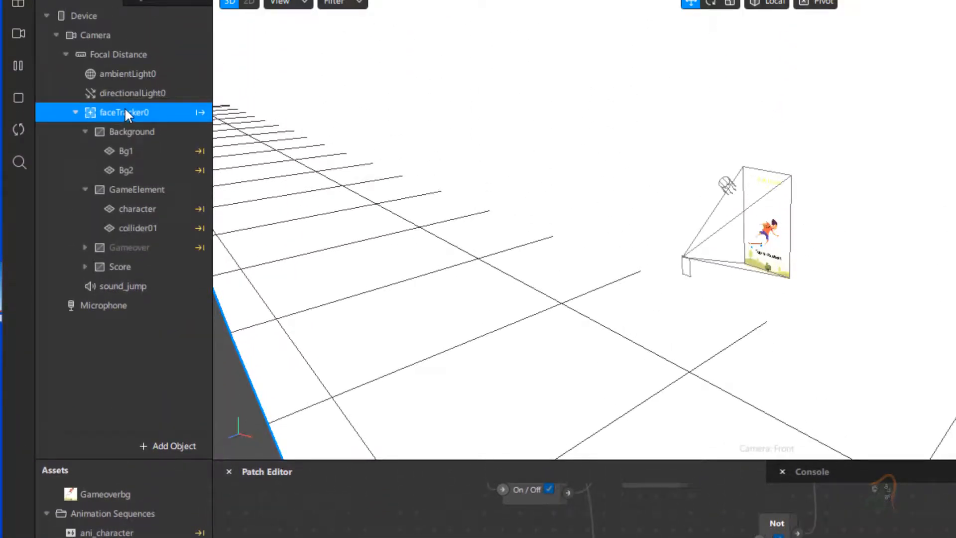
- Insert a Speaker under faceTracker0 and rename it sound_gameover
right_click(125, 107)
mouse_move(138, 124)
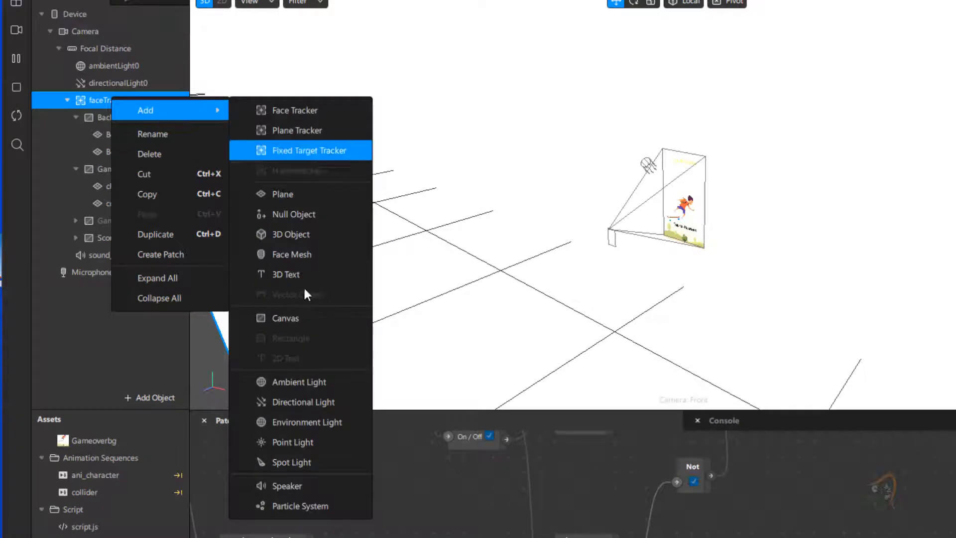
click(293, 485)
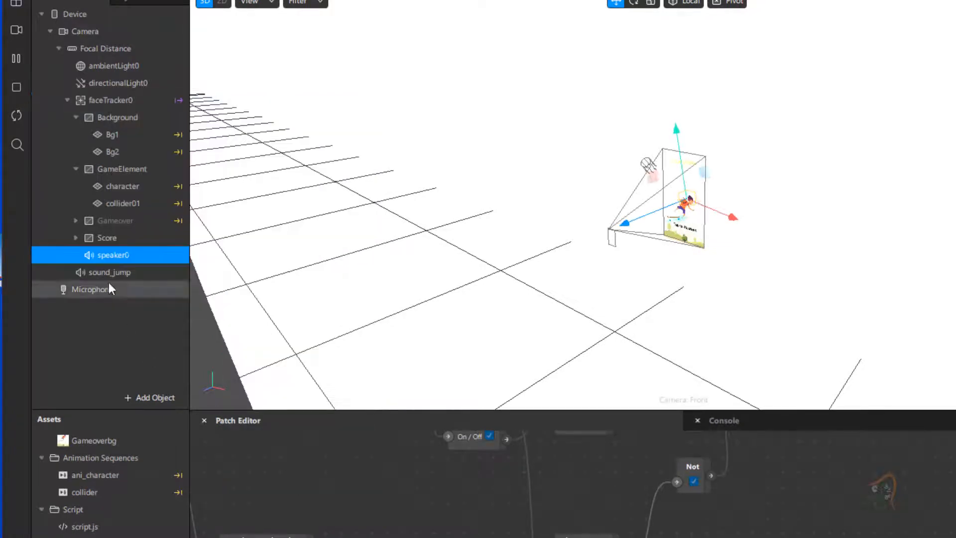
double_click(107, 253)
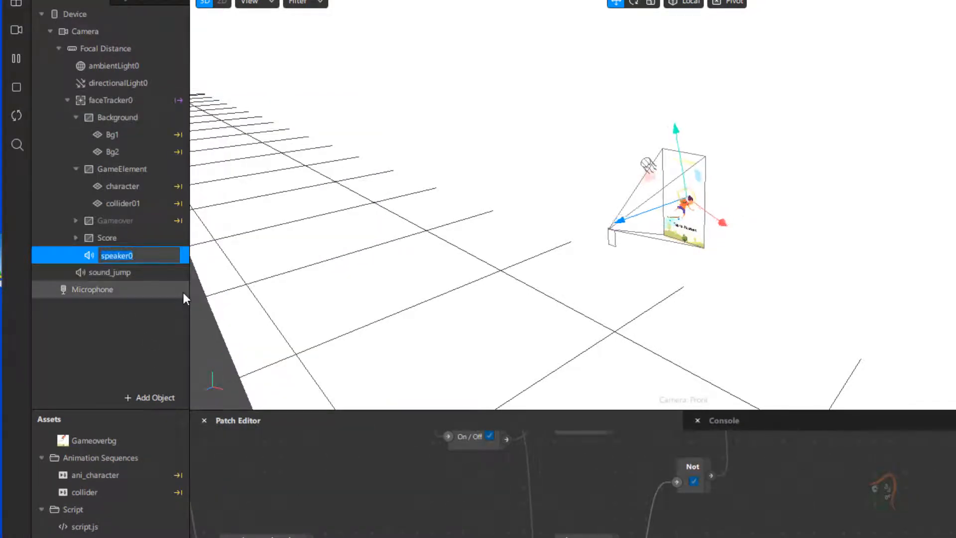
text(sound)
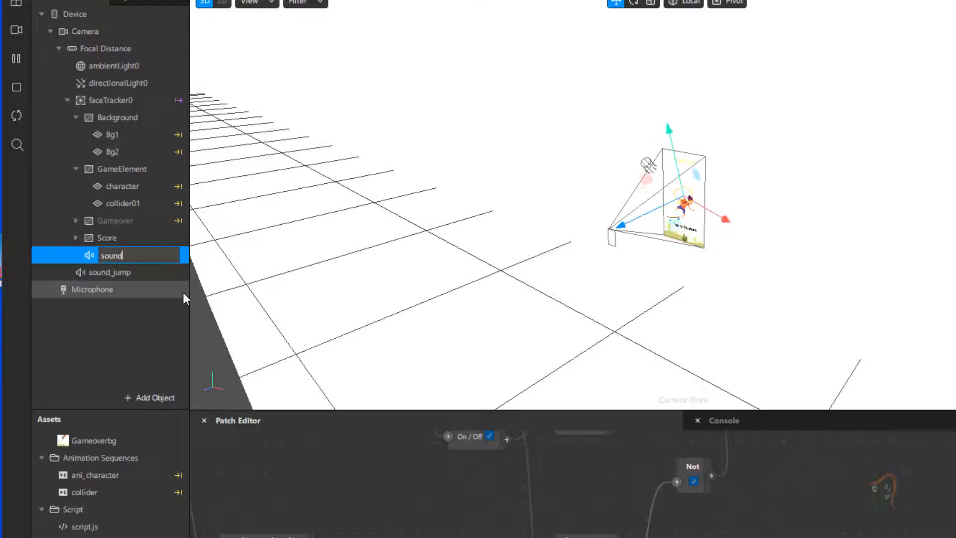
text(_gaemo)
key(BackSpace)
key(BackSpace)
key(BackSpace)
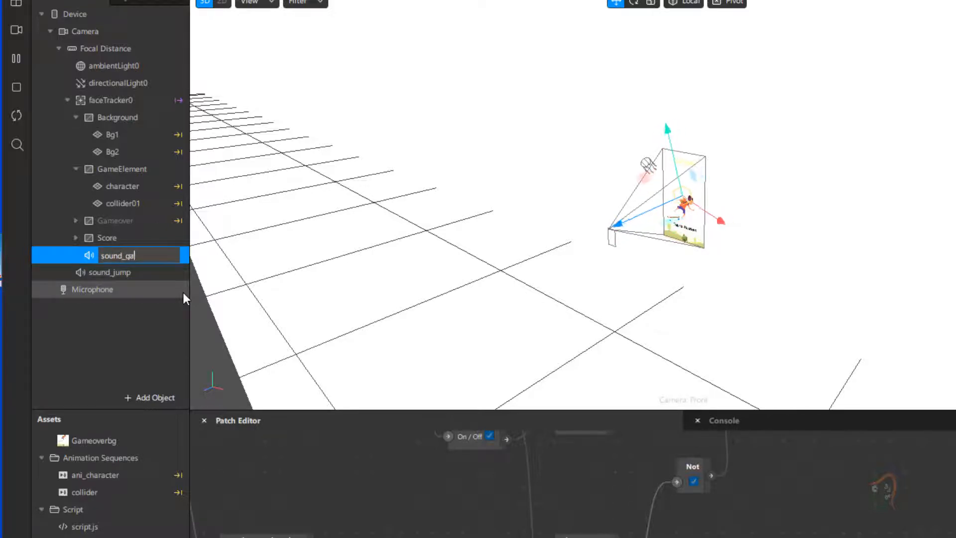
text(meover)
key(Return)
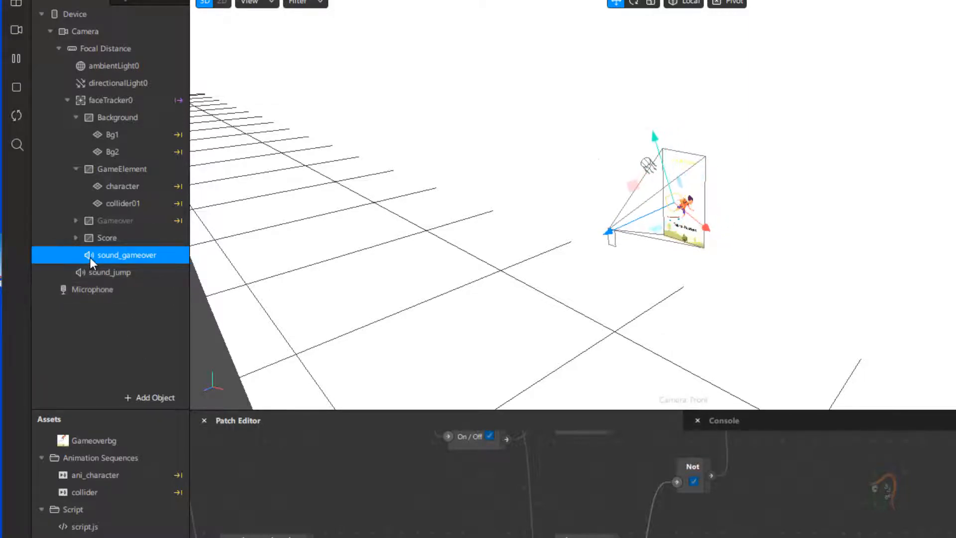
- Move the sound_gameover speaker out of faceTracker0 so it sits directly below sound_jump under Focal Distance
click(88, 276)
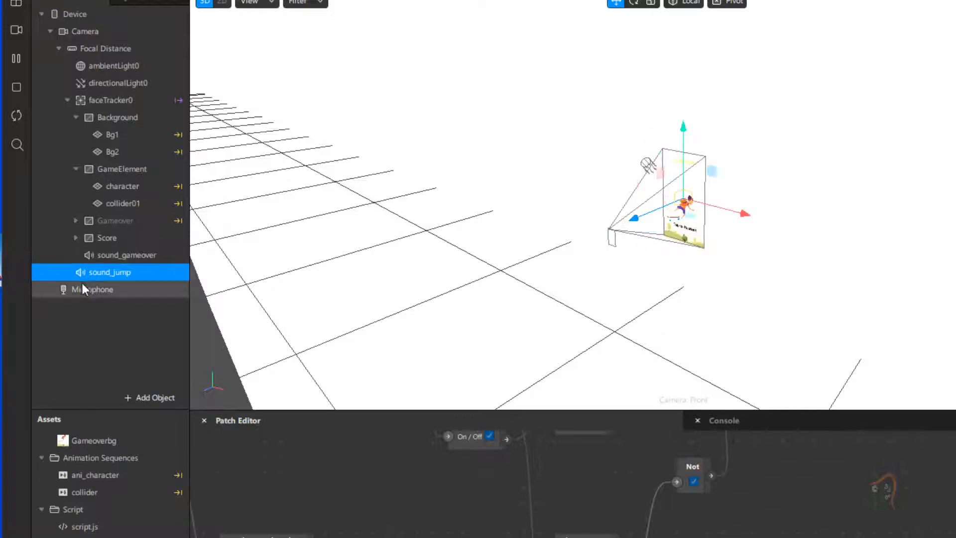
click(105, 255)
drag(104, 255, 97, 291)
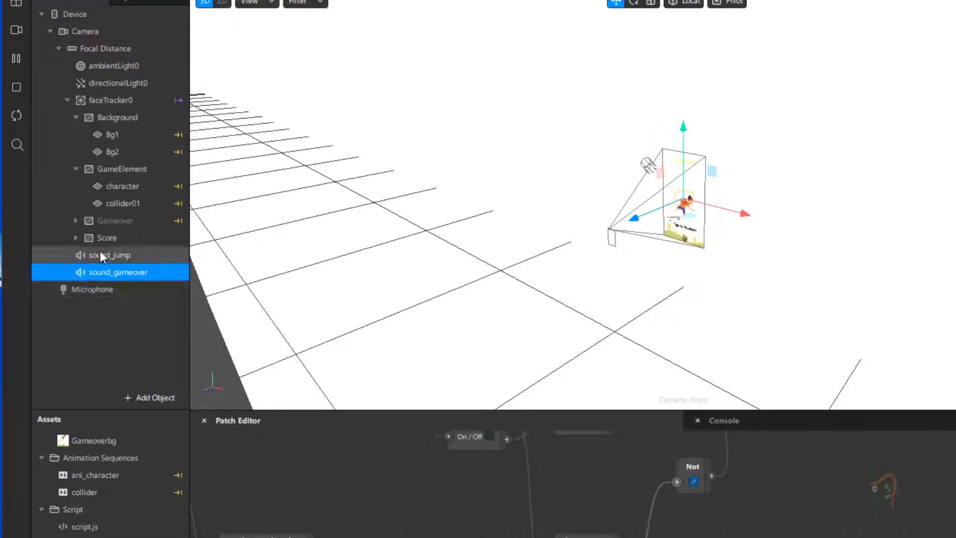
- Collapse faceTracker0 in the scene hierarchy and set sound_gameover's audio source to the audio_over playback controller
click(66, 100)
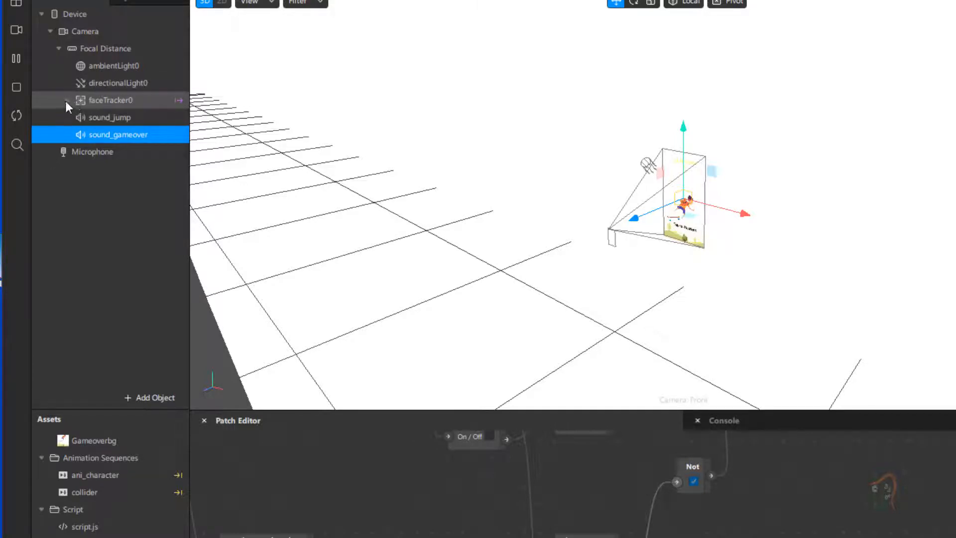
click(123, 118)
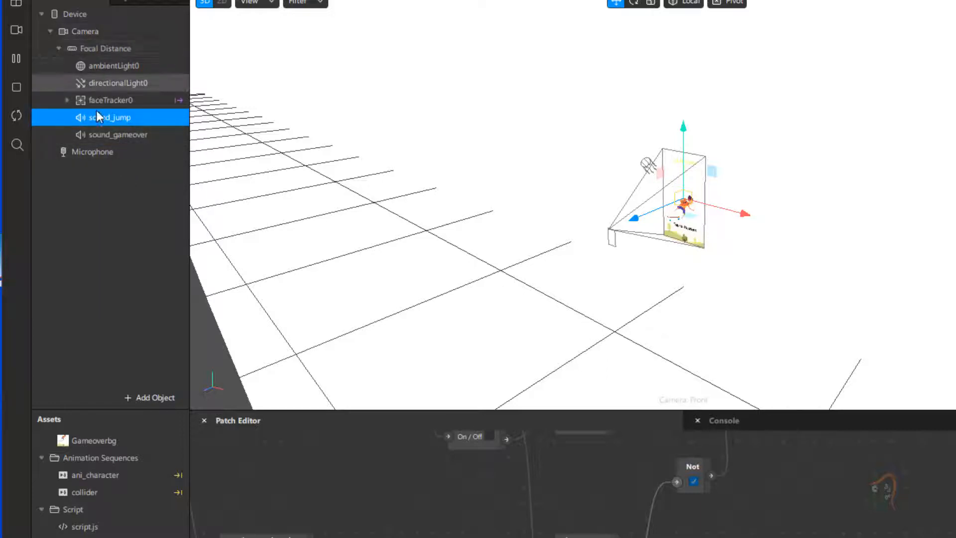
click(102, 138)
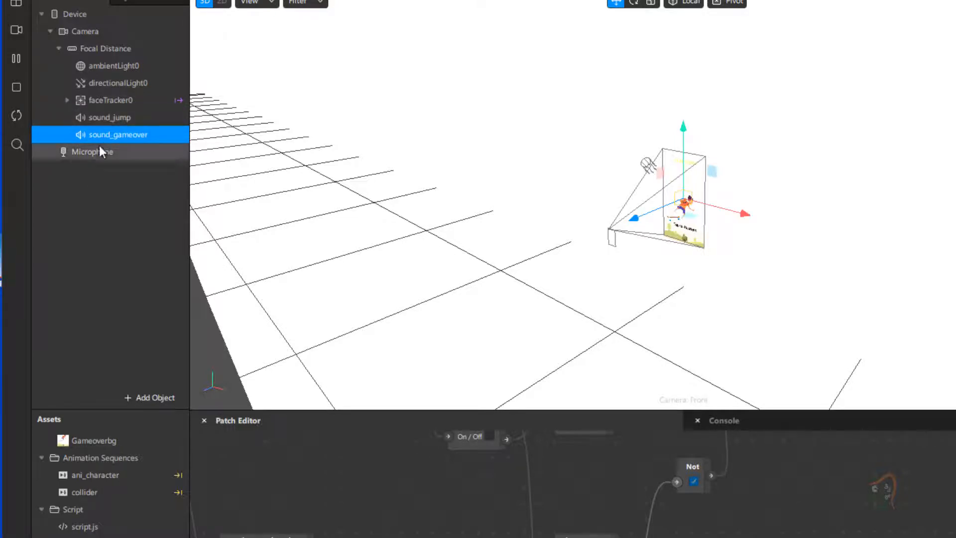
click(67, 100)
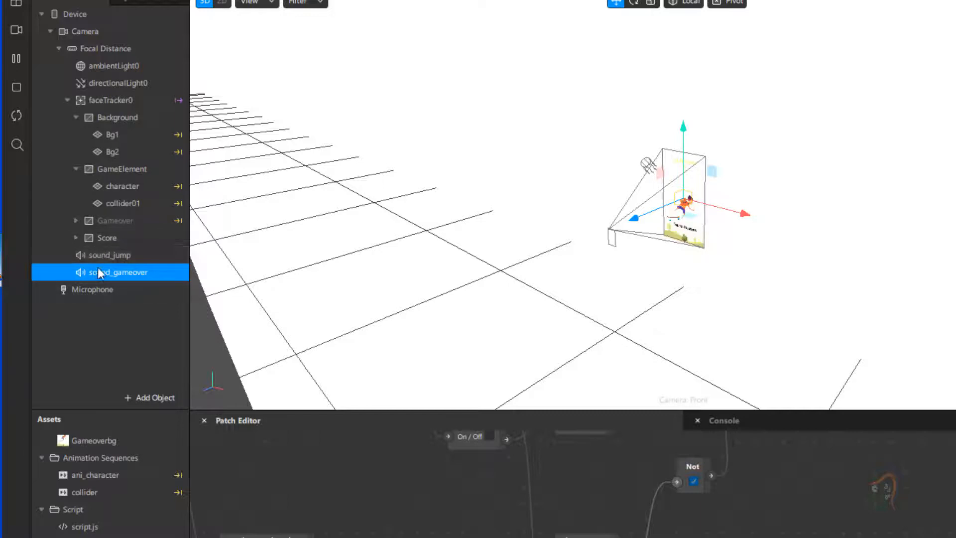
click(66, 101)
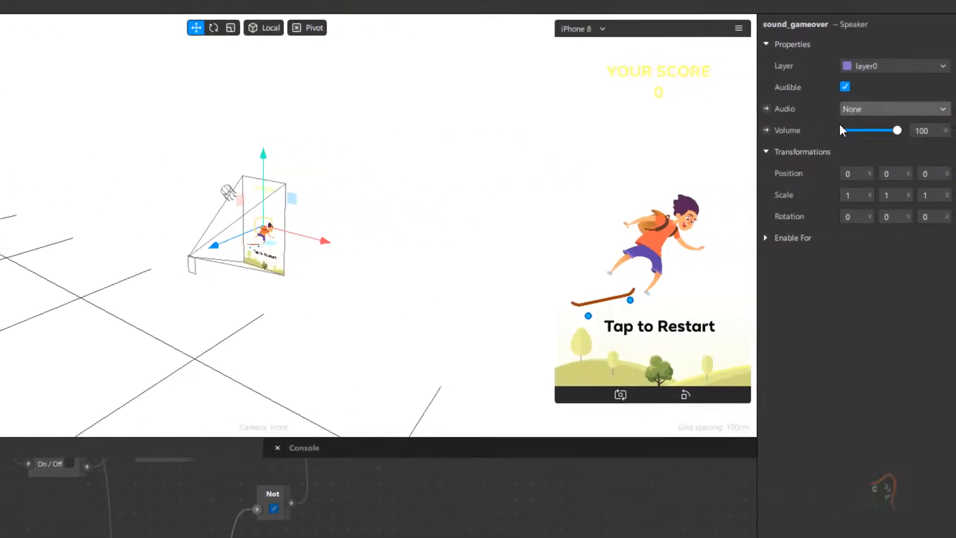
click(874, 111)
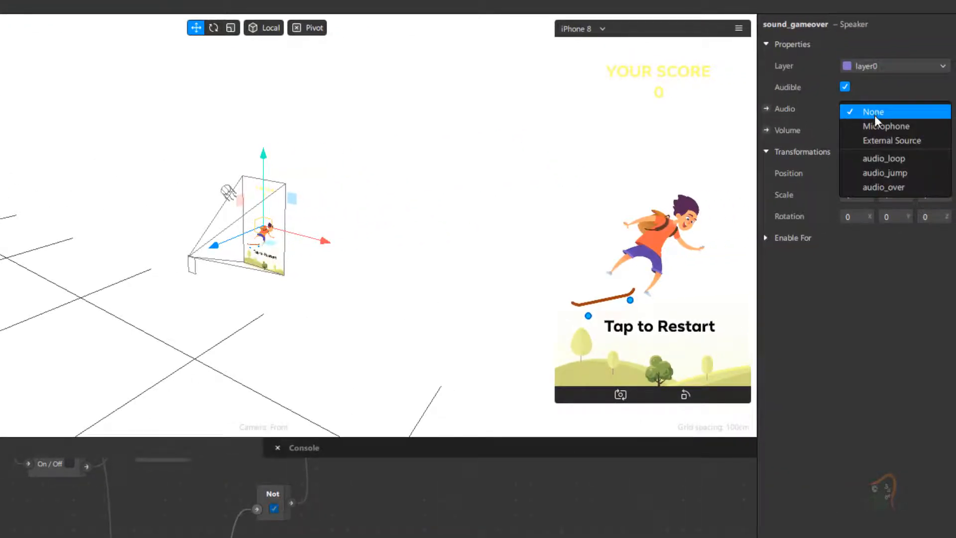
click(888, 187)
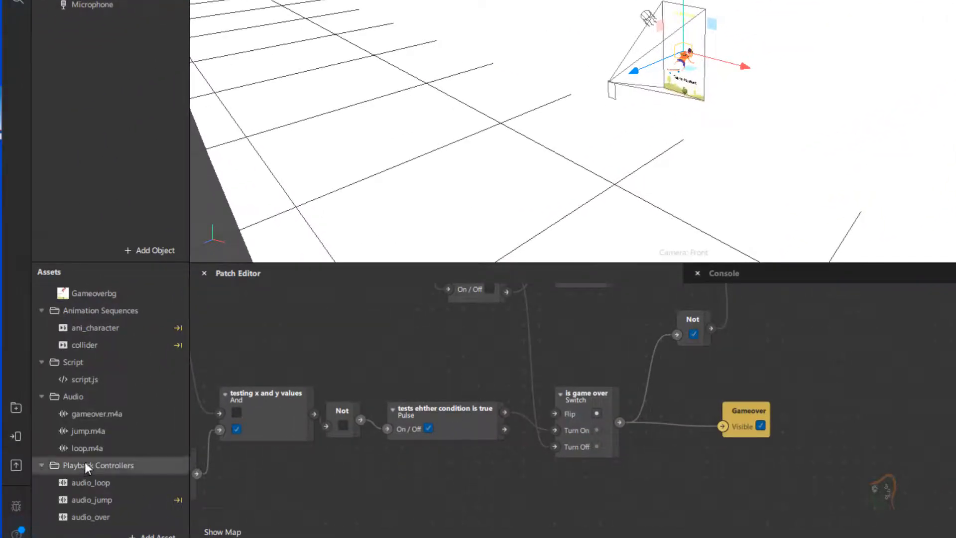
- Create a Play patch for audio_over below the Gameover patch and connect the "is game over" Switch output to it
click(112, 521)
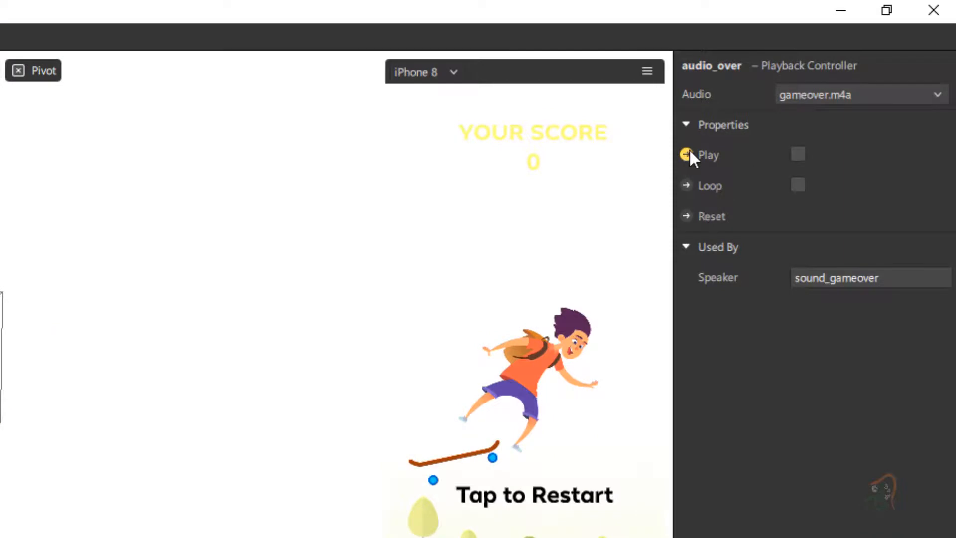
click(687, 155)
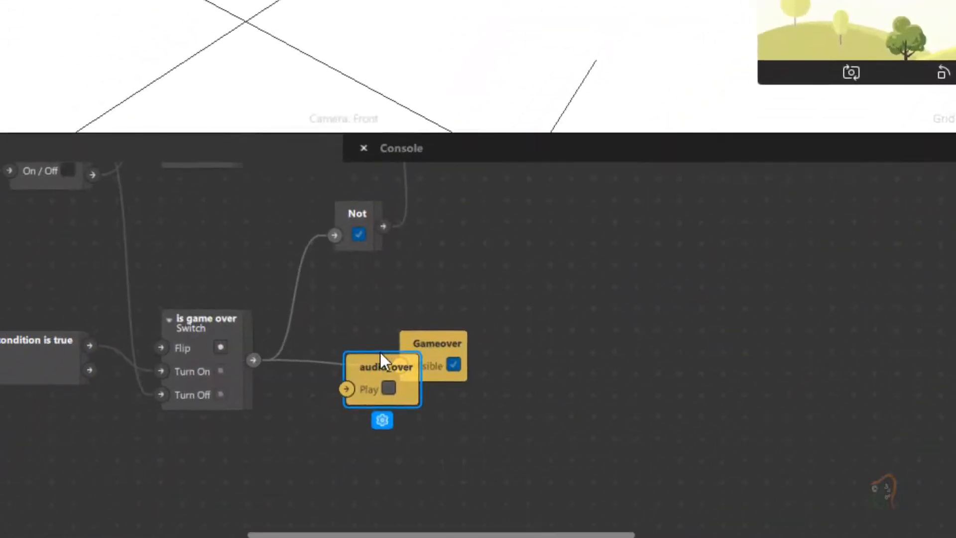
drag(369, 361, 319, 428)
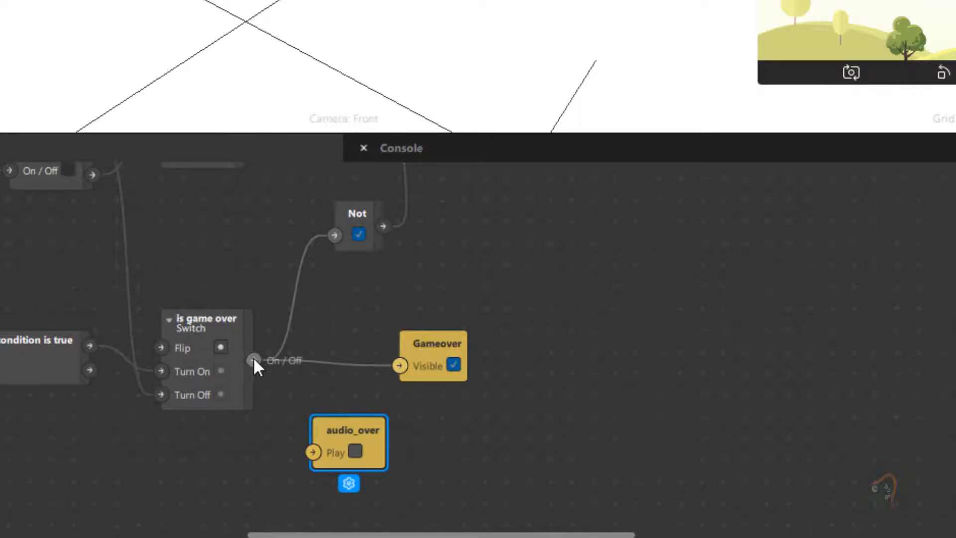
drag(253, 357, 311, 452)
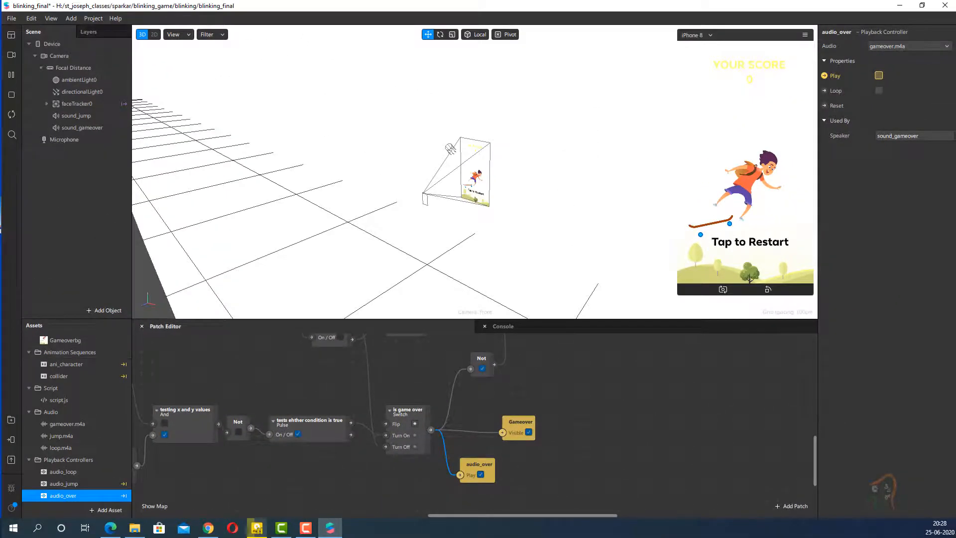
- Restart the game in the device preview to test the jump and game over sounds
click(755, 230)
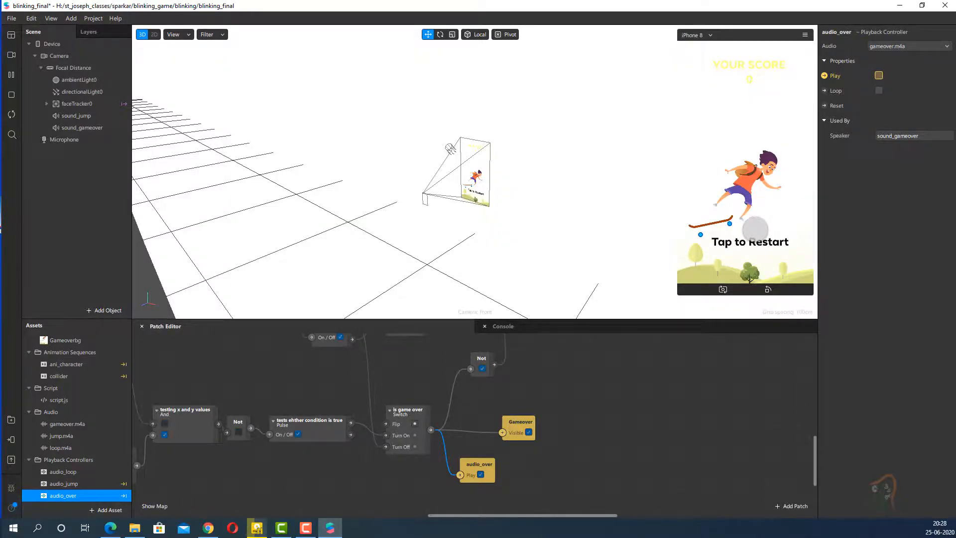
click(756, 230)
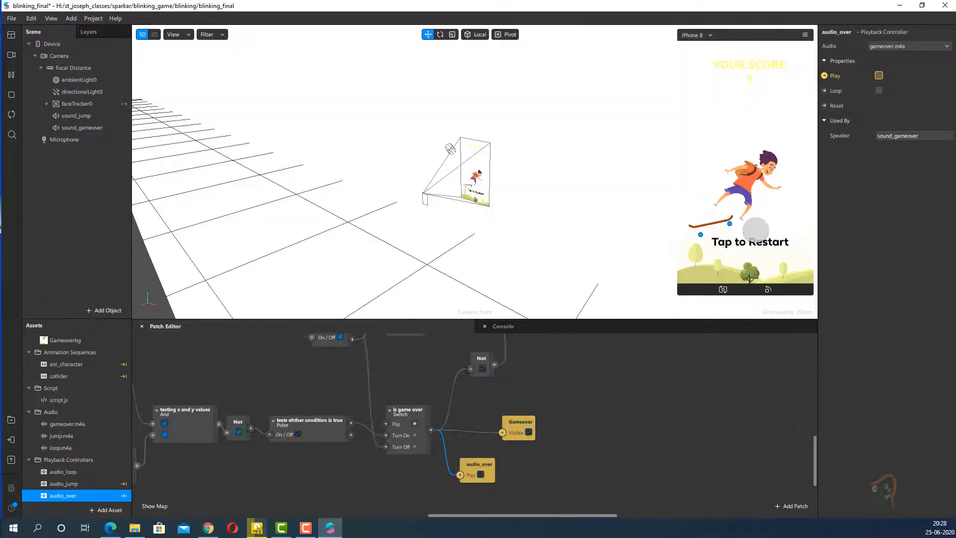
click(755, 230)
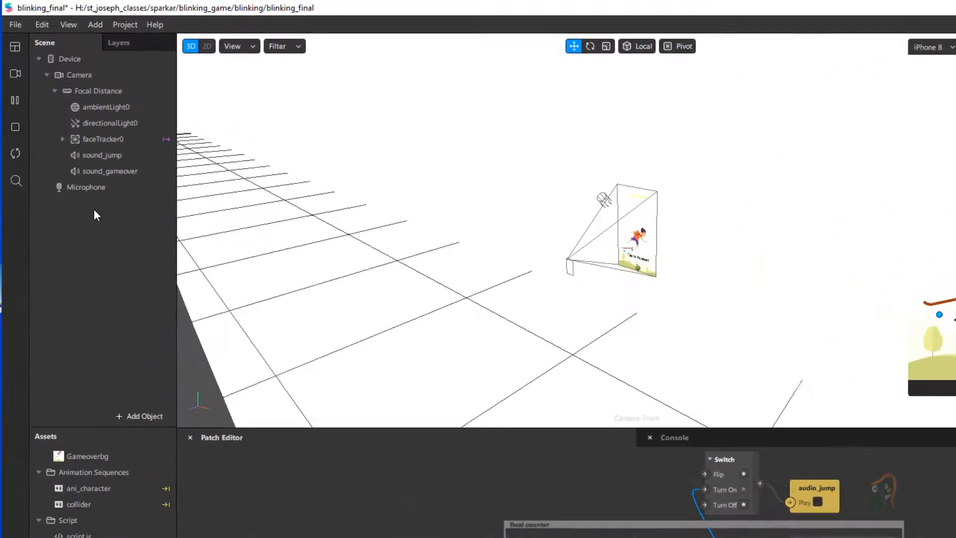
- Add a Speaker object to the scene below sound_gameover under Focal Distance
click(95, 309)
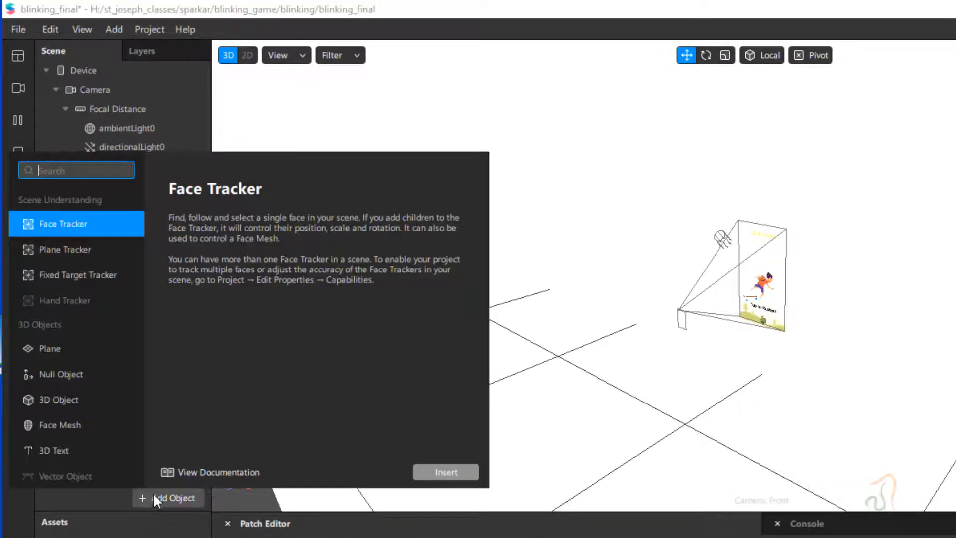
scroll(62, 386, down, 6)
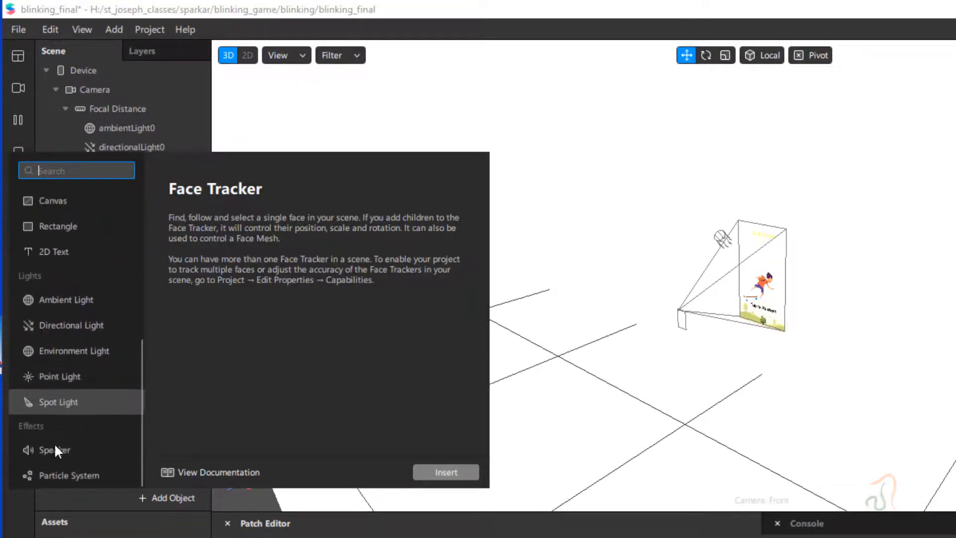
click(52, 444)
click(455, 473)
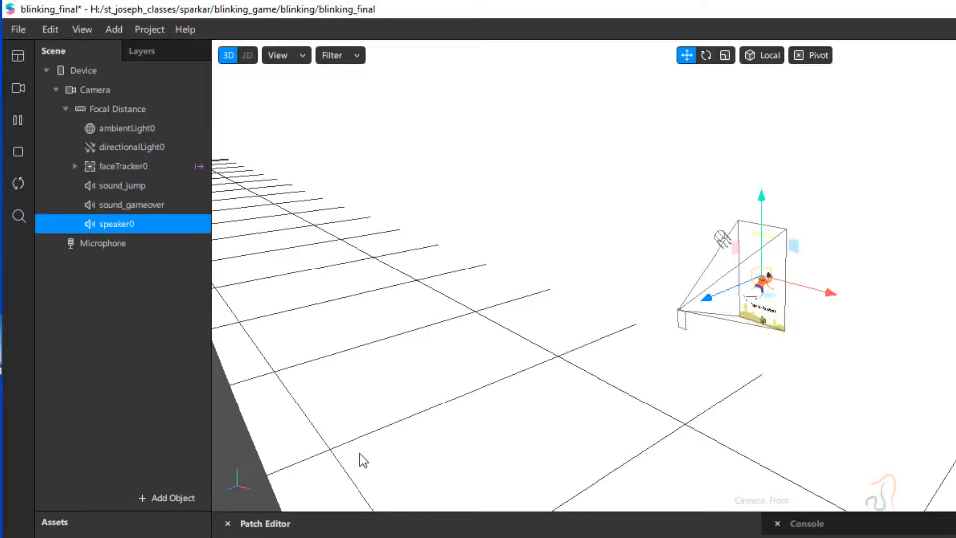
- Rename the new speaker as sound_bgfd and set its audio source to the audio_loop playback controller
double_click(110, 228)
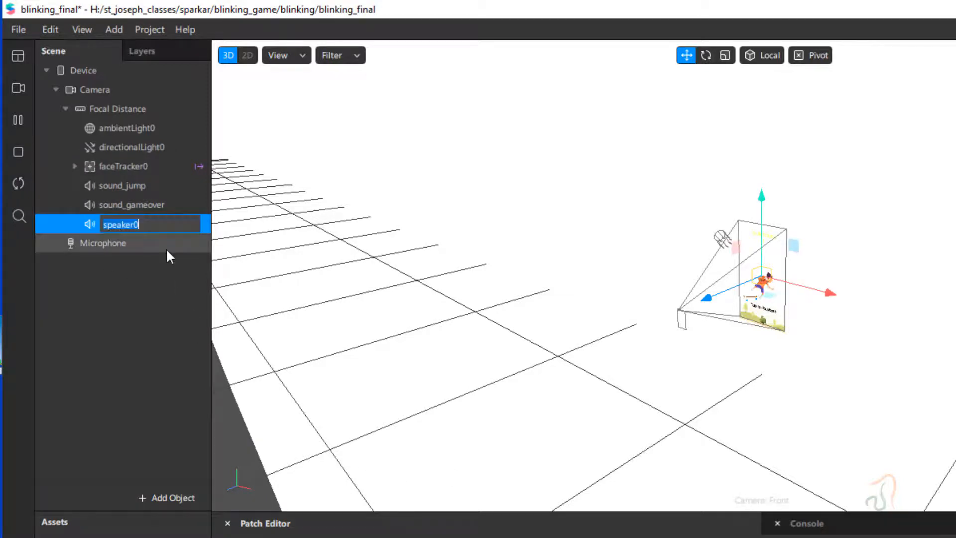
text(sound_bgfd)
key(Return)
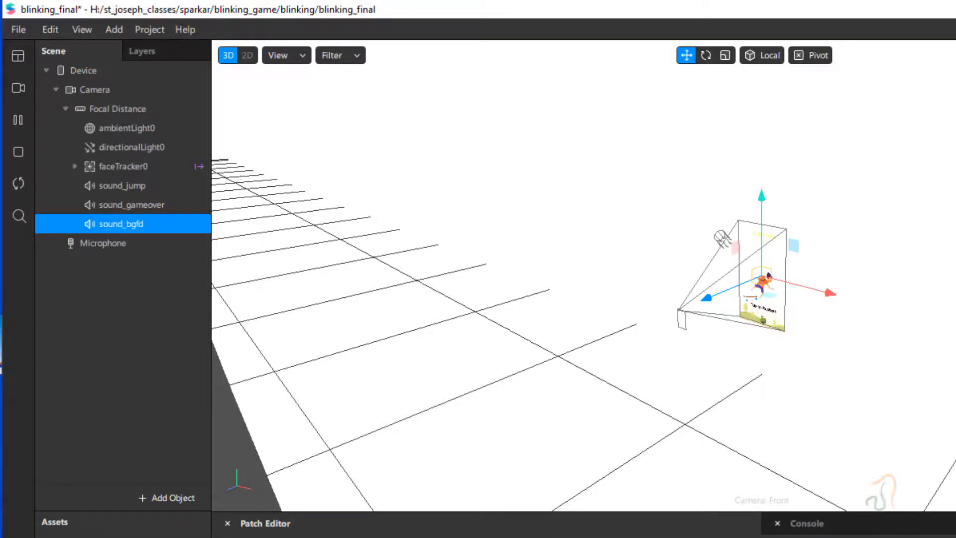
click(877, 151)
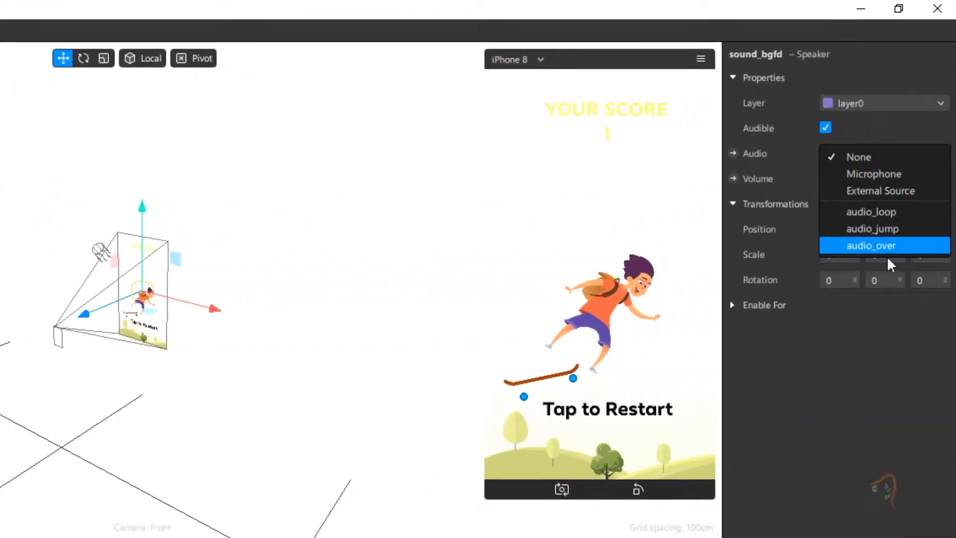
click(894, 209)
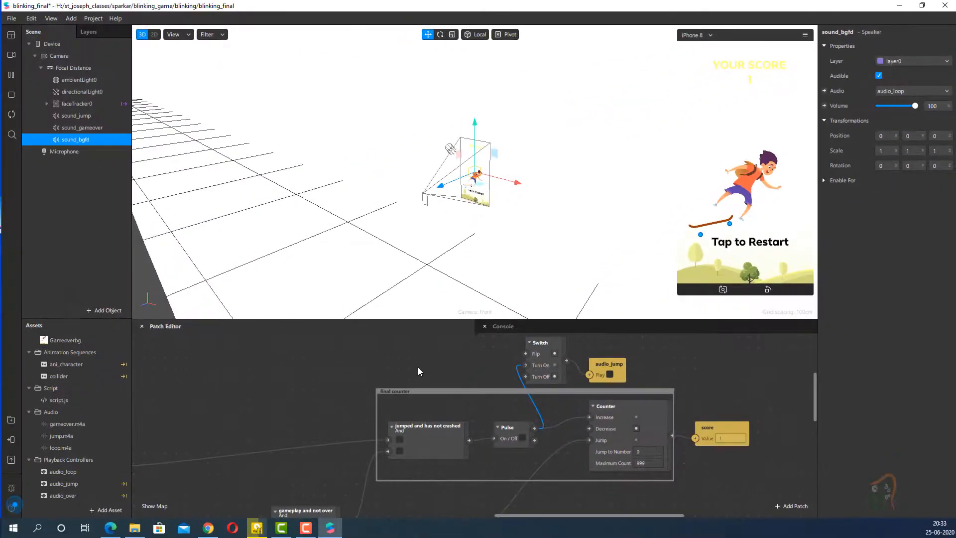
- Create a looping Play patch for audio_loop beside BG_loop and connect the "play" value patch's output to it
click(65, 472)
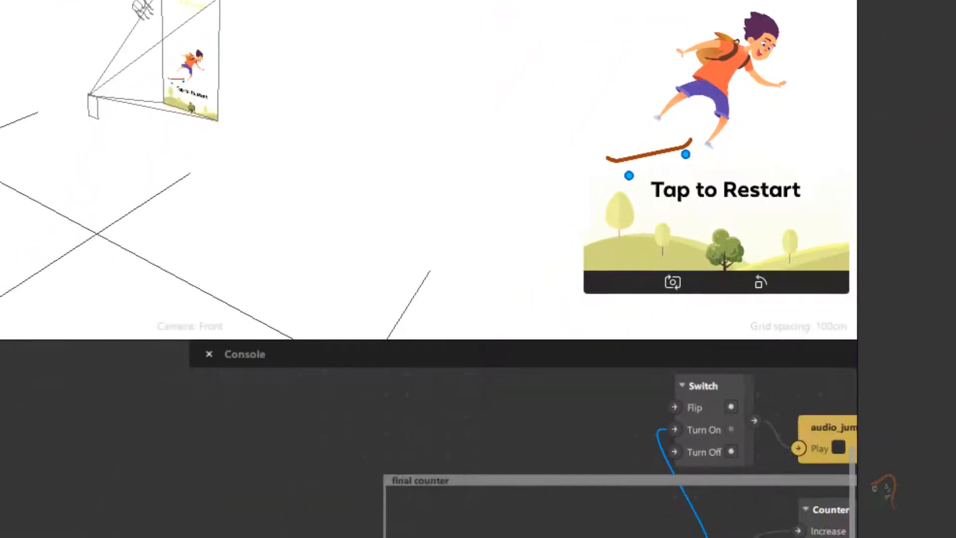
scroll(478, 368, left, 10)
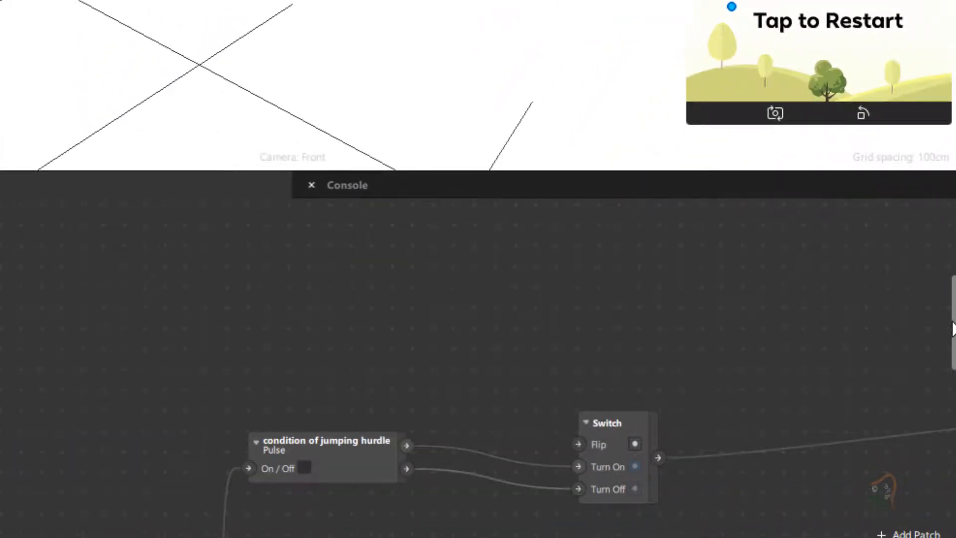
scroll(948, 368, down, 3)
scroll(948, 369, down, 1)
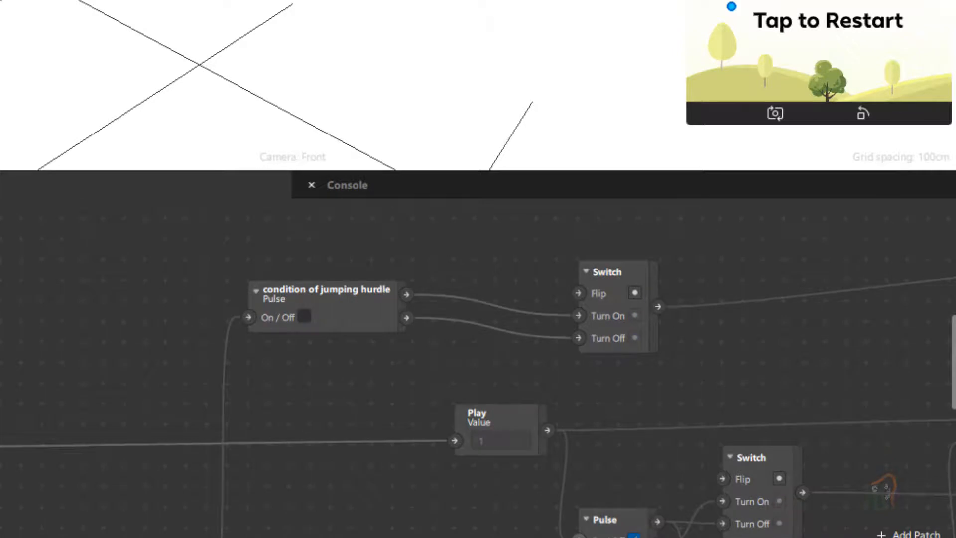
scroll(948, 368, left, 10)
scroll(478, 368, left, 1)
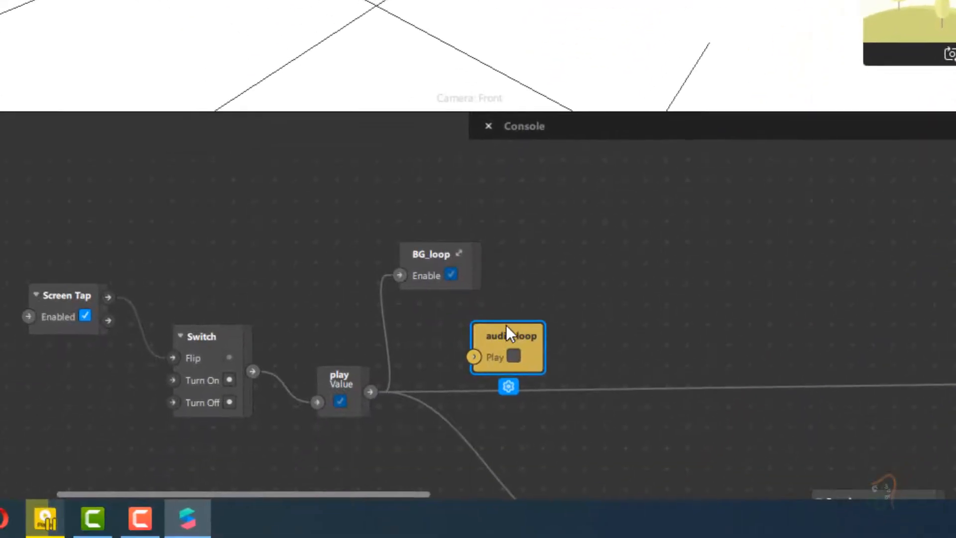
drag(506, 325, 638, 243)
drag(370, 391, 606, 273)
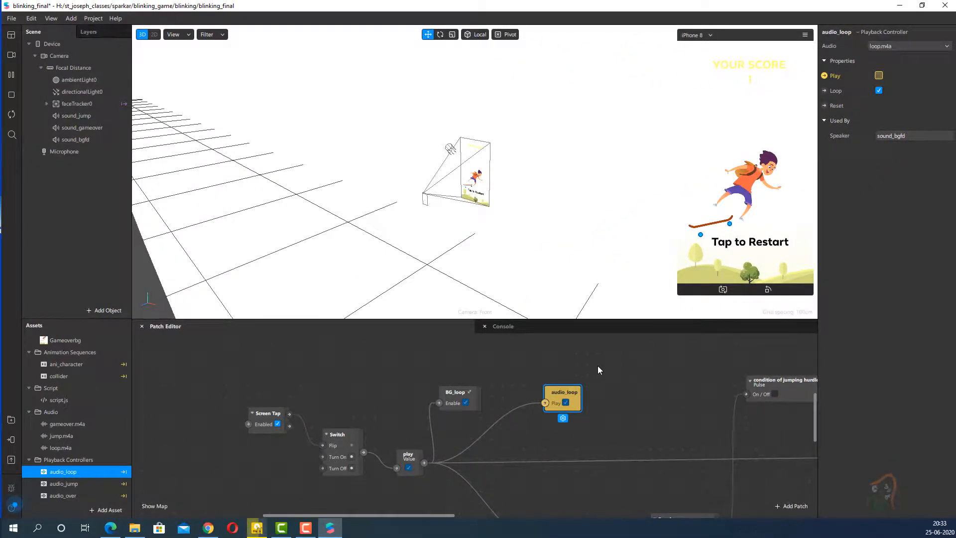
- Tap the game in the device preview to test the background loop sound
click(730, 222)
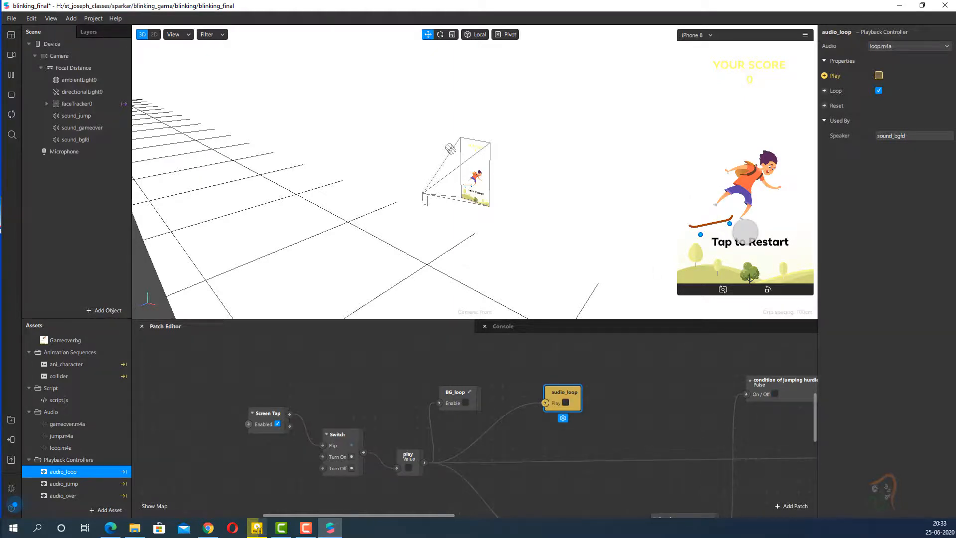
click(745, 231)
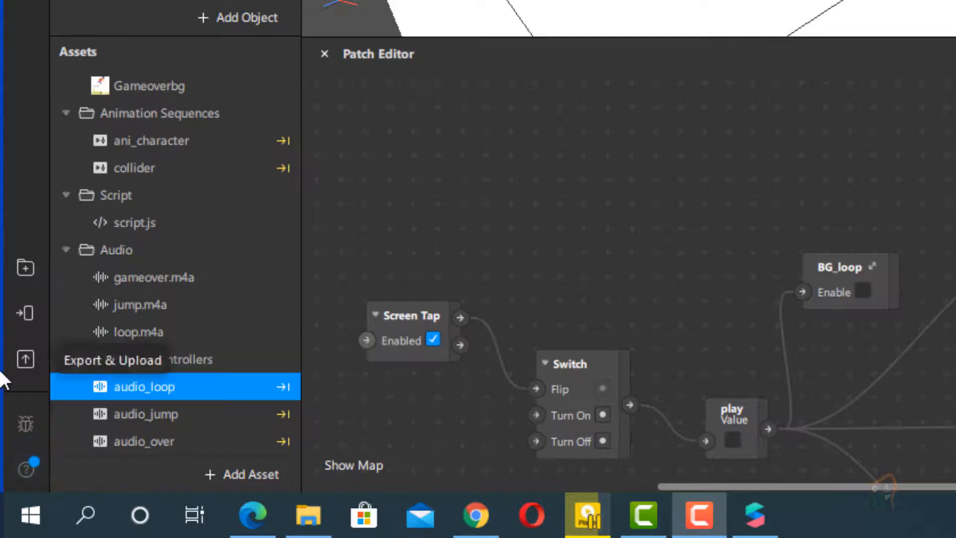
- Export the effect as blinking_final.arexport into a new folder named final inside blinking_game
click(22, 357)
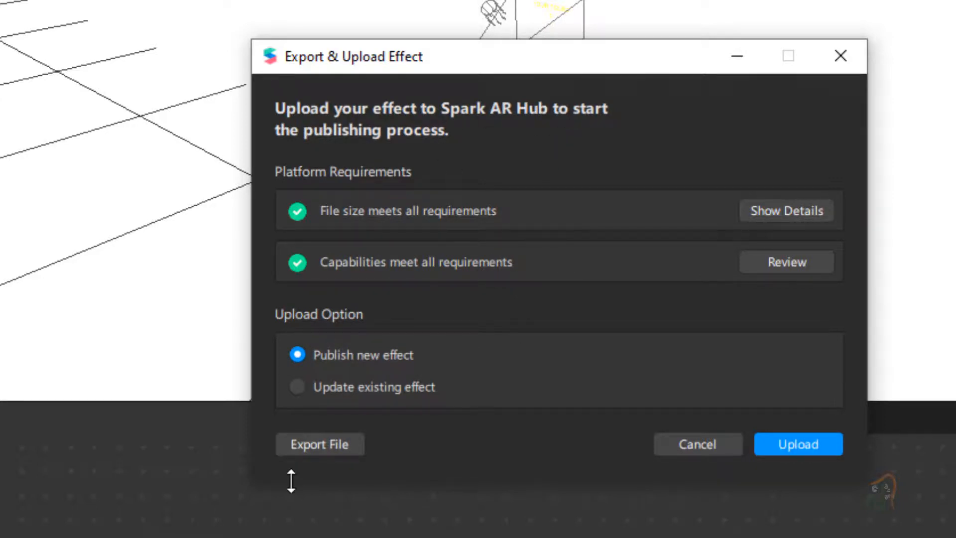
click(308, 440)
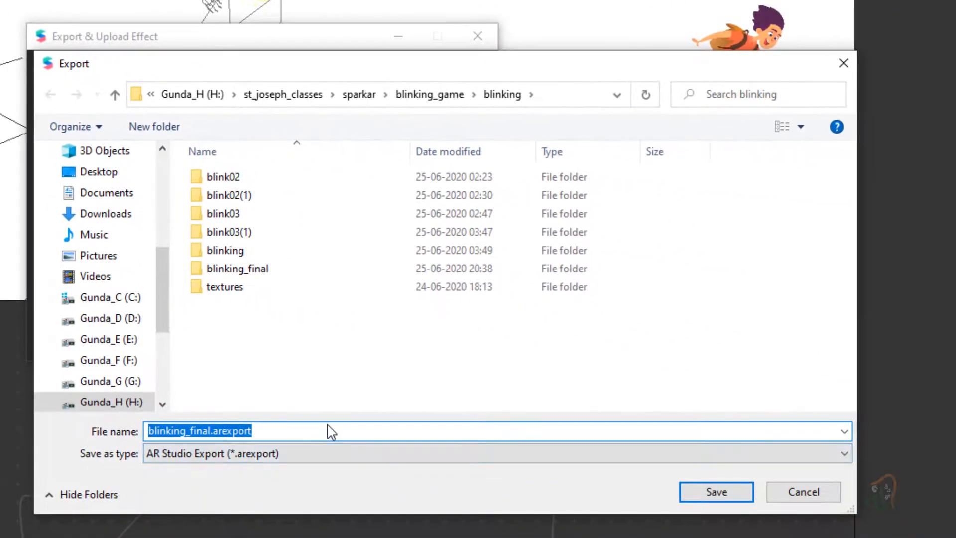
click(321, 431)
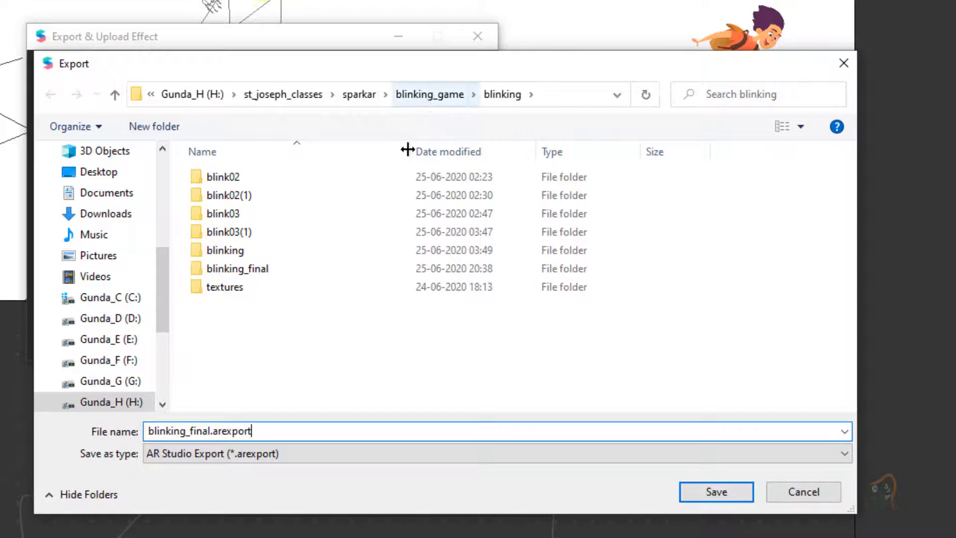
click(435, 103)
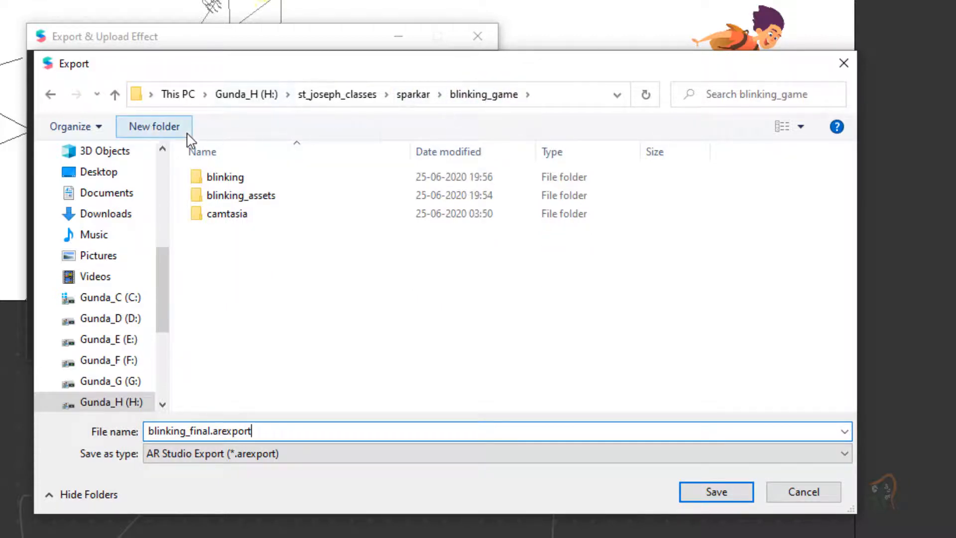
click(152, 127)
text(final)
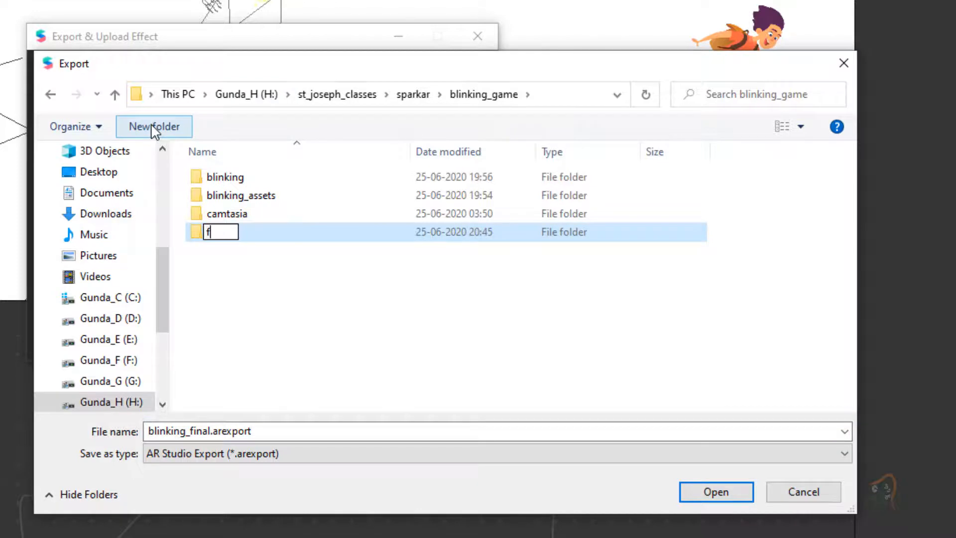
click(355, 354)
double_click(228, 238)
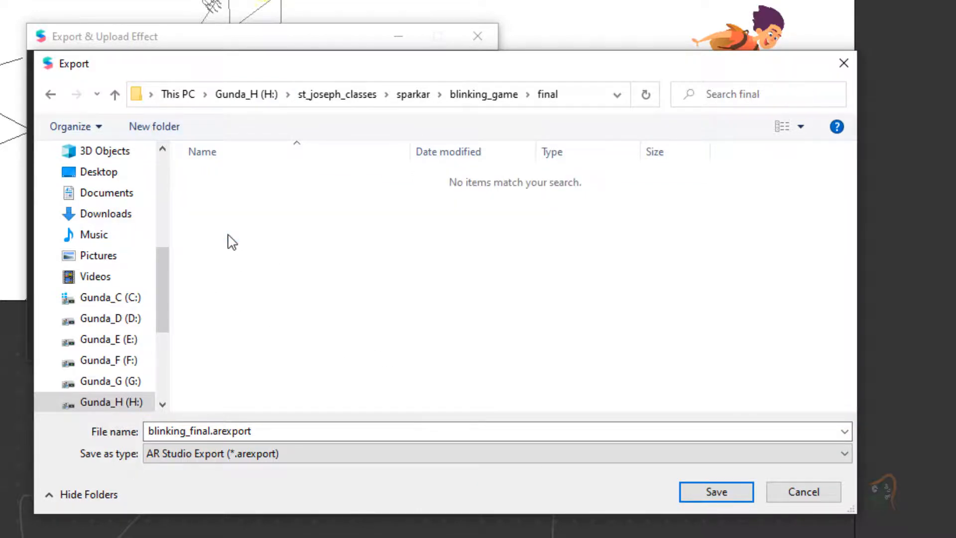
click(710, 492)
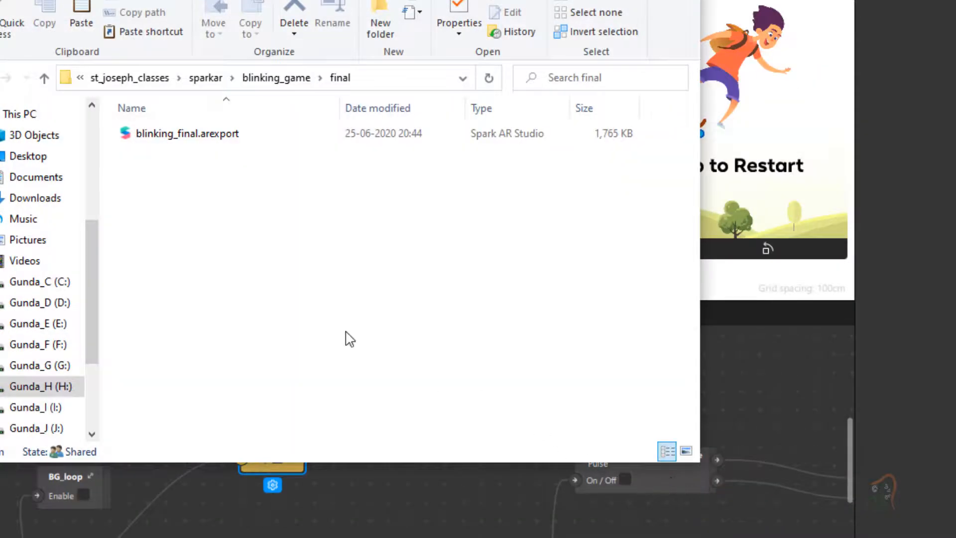
- Check the size of the exported blinking_final.arexport and move the folder window aside from the export dialog
click(192, 141)
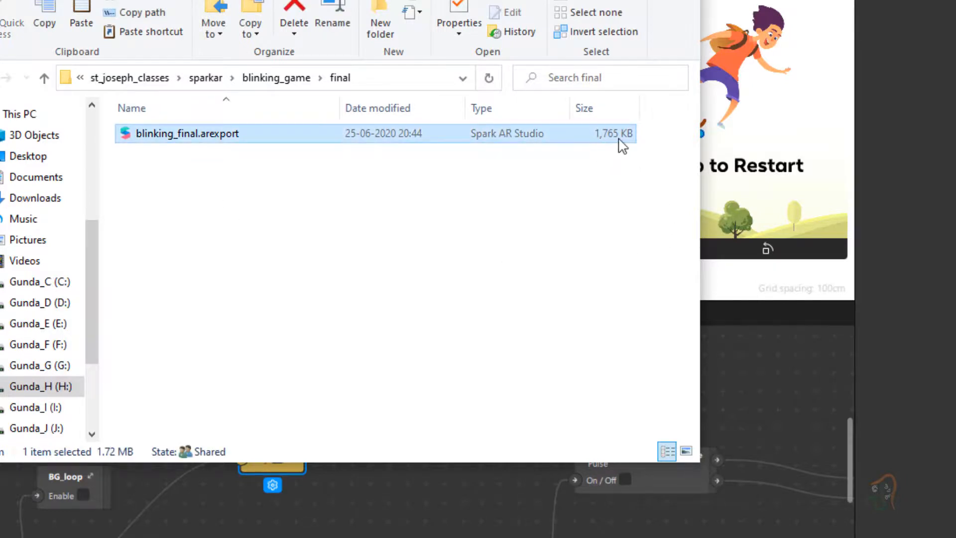
click(423, 252)
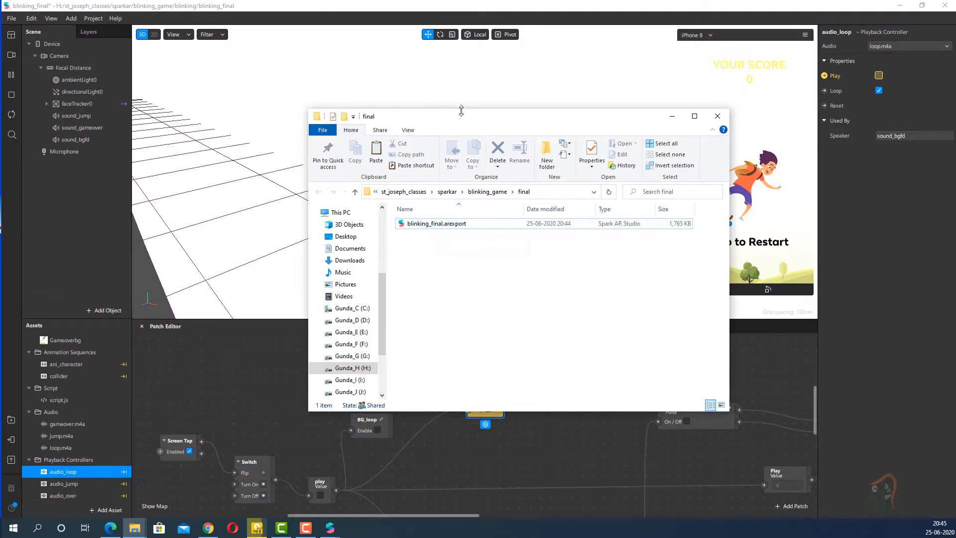
drag(461, 115, 630, 162)
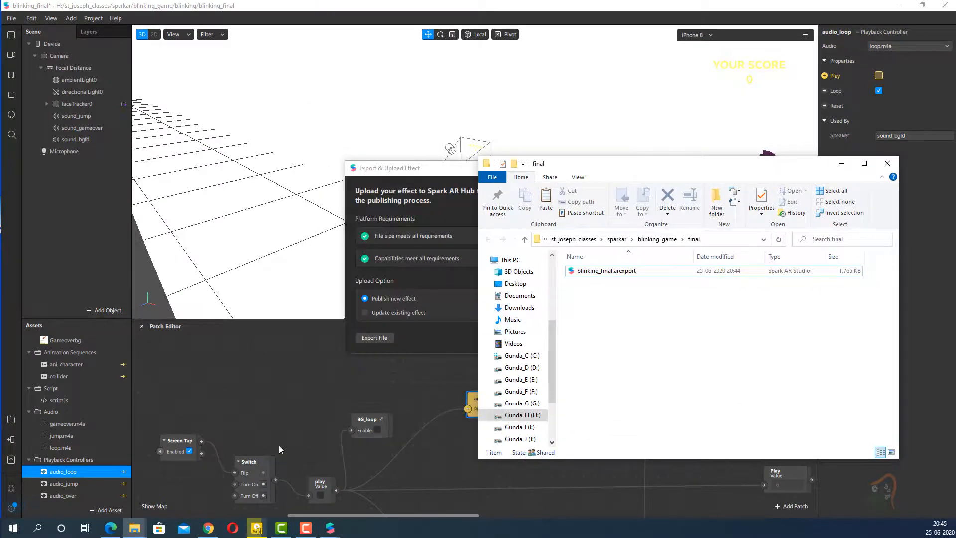
- Switch to Chrome and open the Effects page of Spark AR Hub through the Spark AR site's Manage Effects link
click(208, 528)
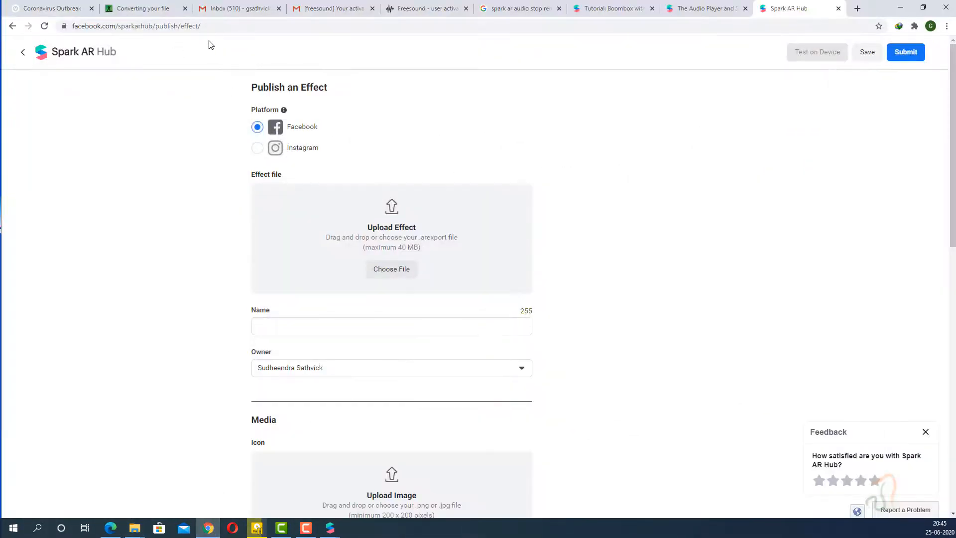
click(72, 47)
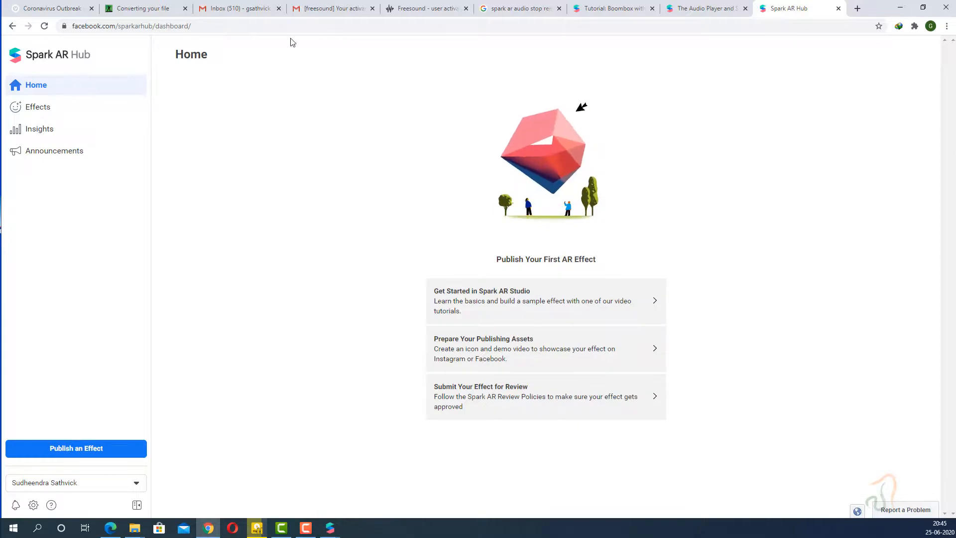
click(697, 12)
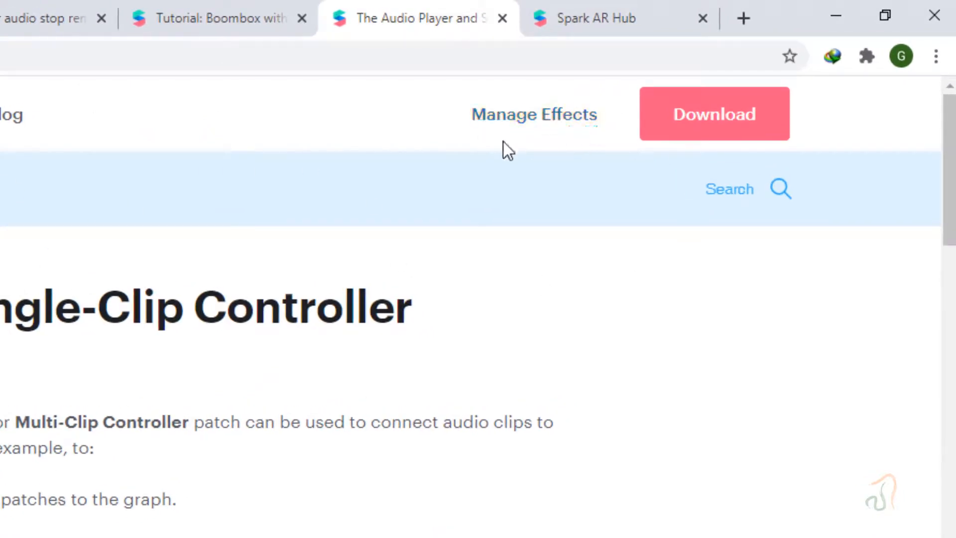
click(542, 124)
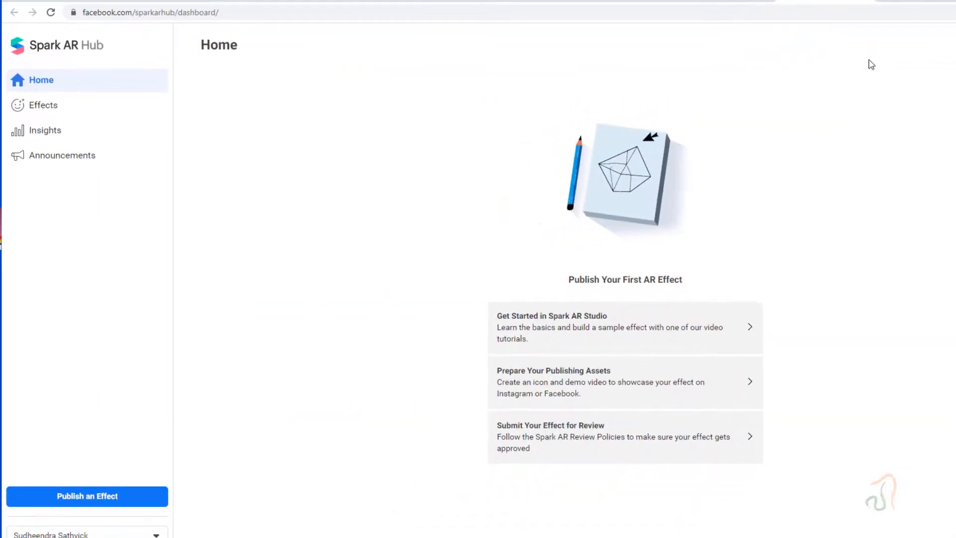
click(34, 113)
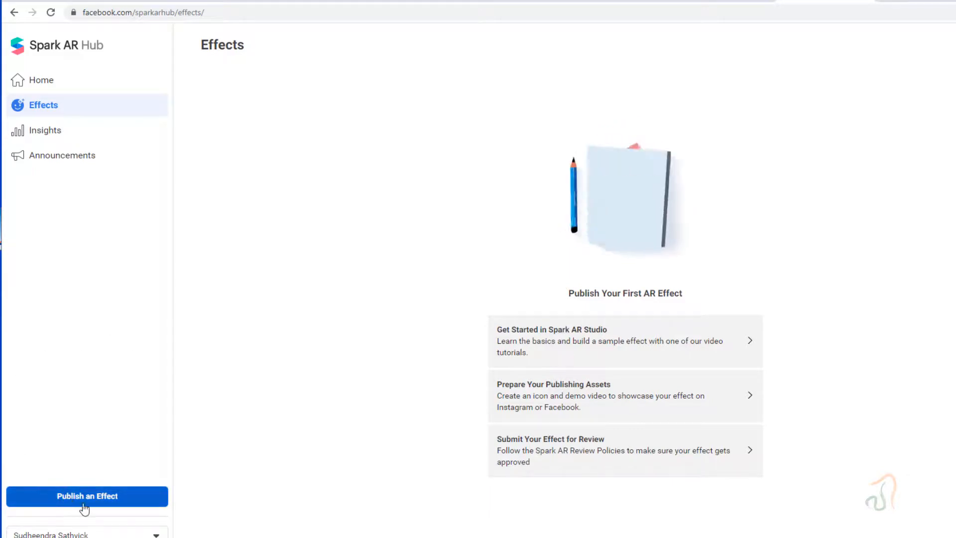
- Choose the personal account in Spark AR Hub and start publishing a new effect
click(145, 534)
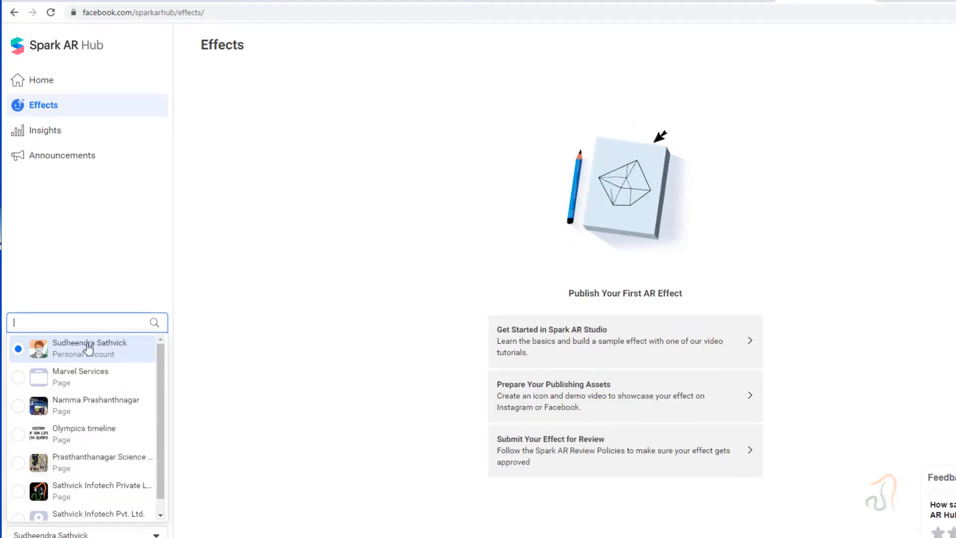
click(100, 352)
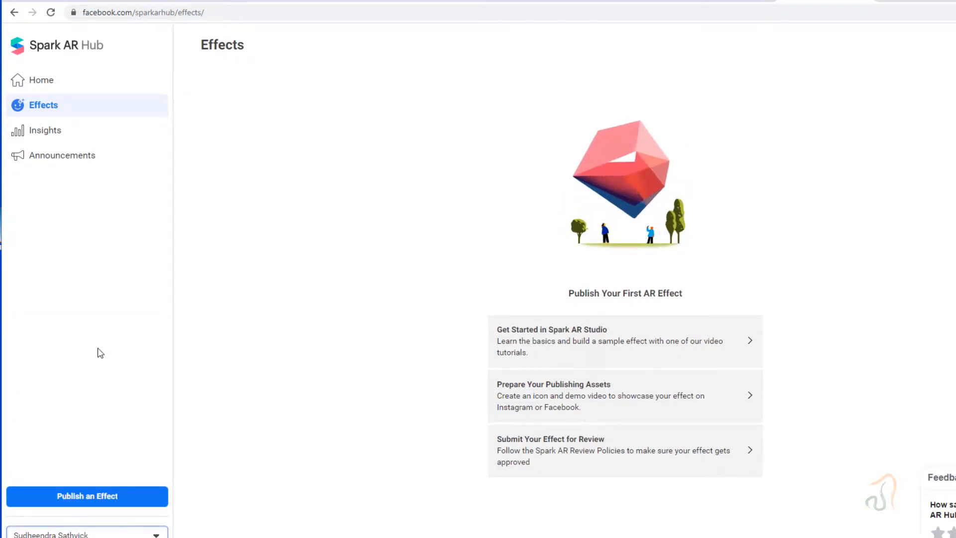
click(74, 506)
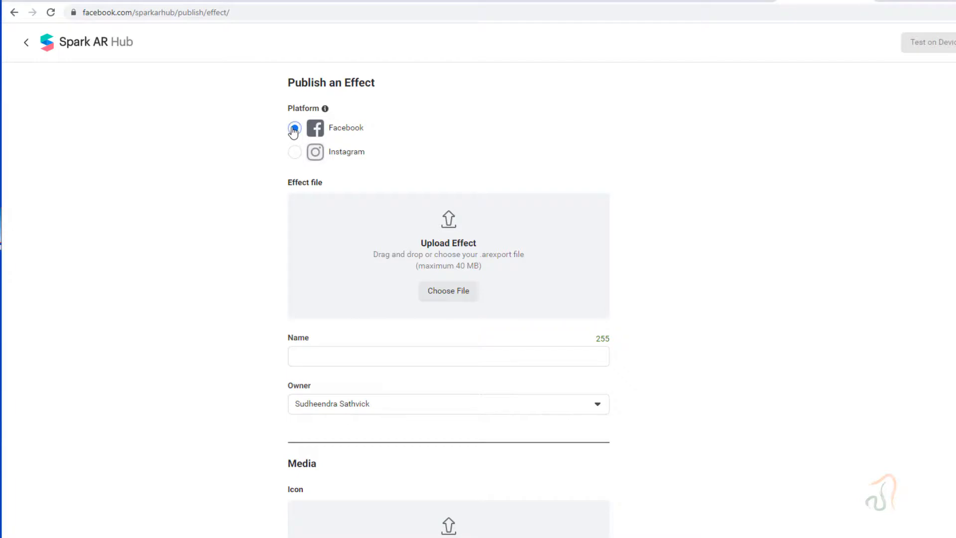
- Set the publishing platform to Instagram and select the linked Instagram account for the effect
click(294, 153)
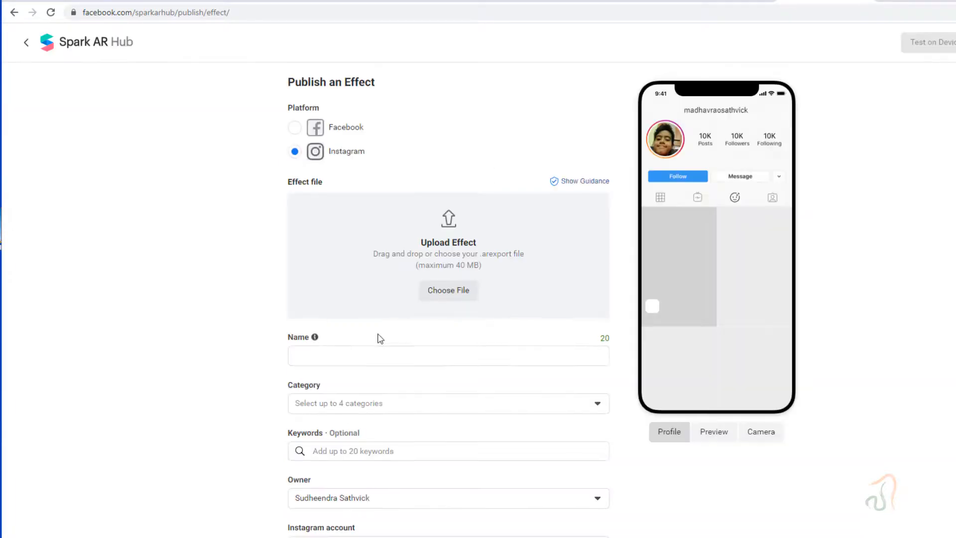
scroll(378, 337, down, 3)
click(467, 376)
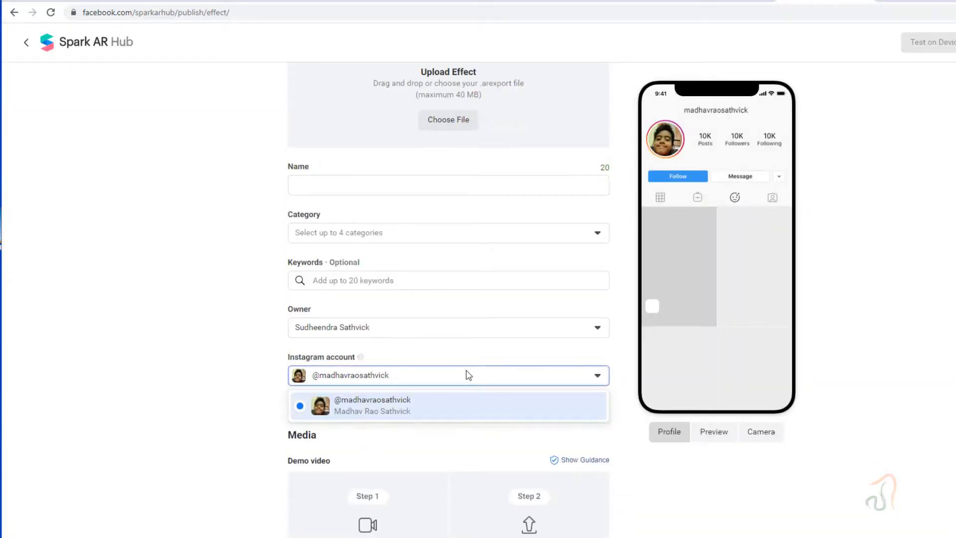
click(448, 413)
scroll(384, 397, up, 3)
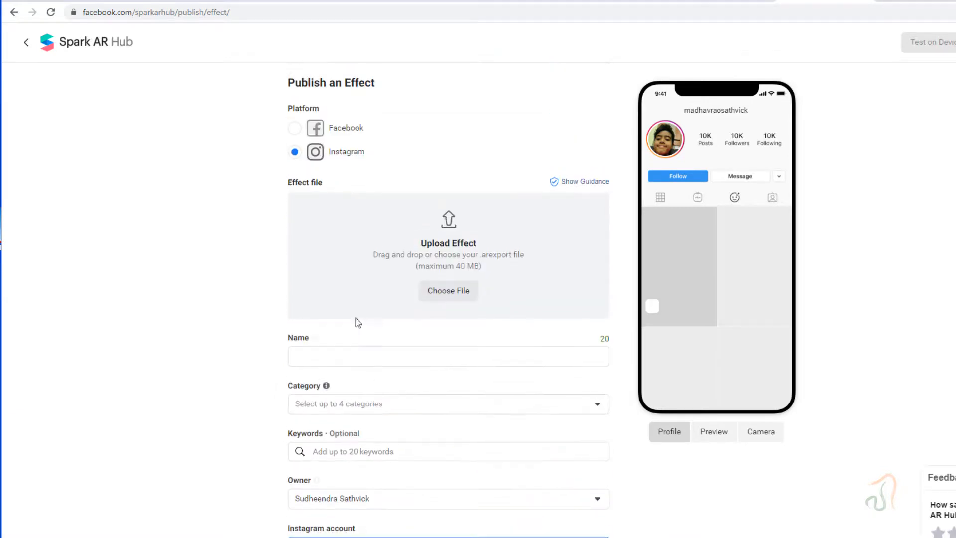
- Change the effect's publishing platform to Facebook
click(295, 128)
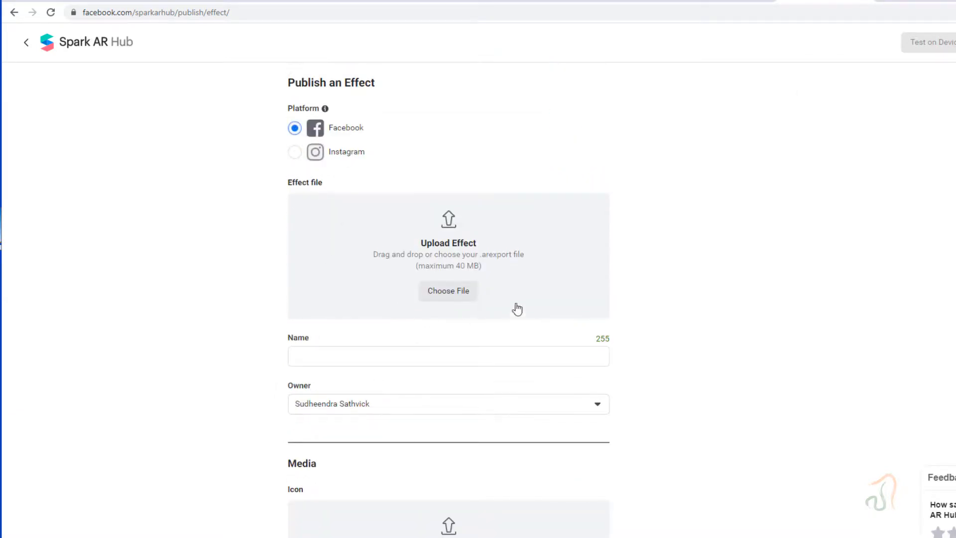
- Locate blinking_final.arexport in st_joseph_classes/sparkar/blinking_game/final on drive H for the effect upload, and cancel the file selection
click(464, 301)
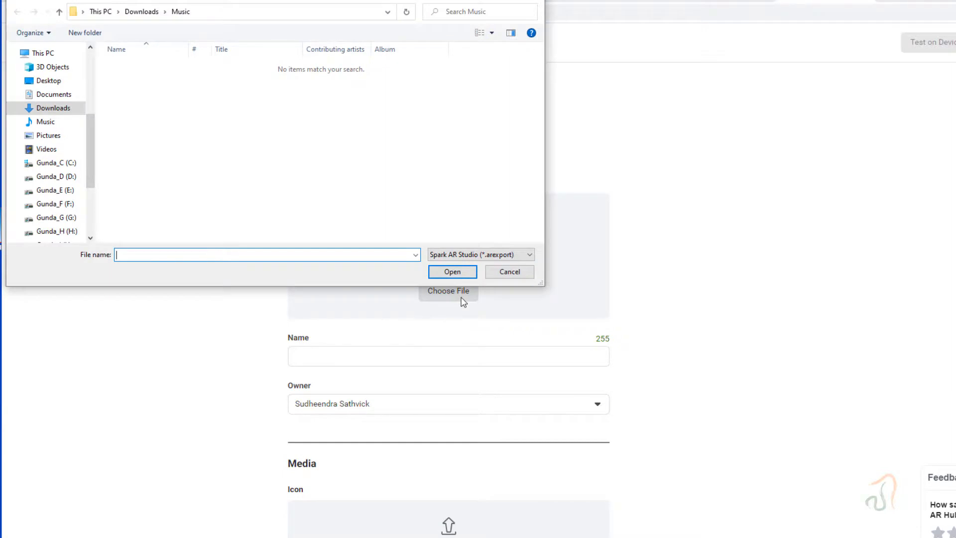
scroll(64, 193, down, 1)
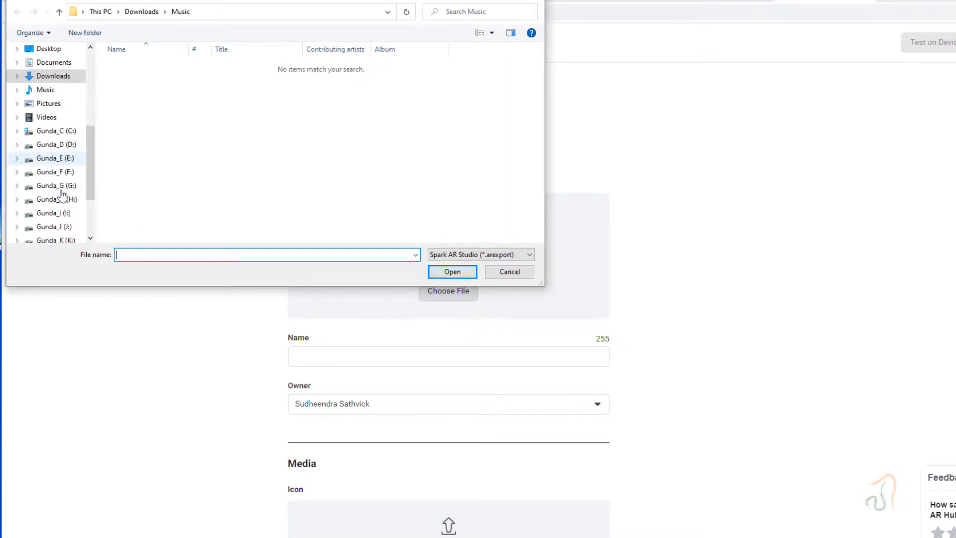
click(62, 198)
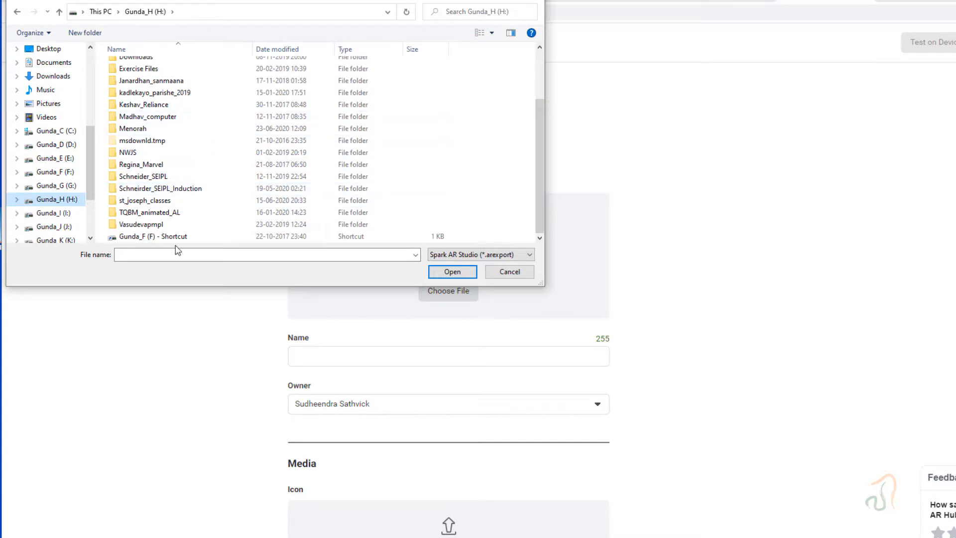
double_click(188, 201)
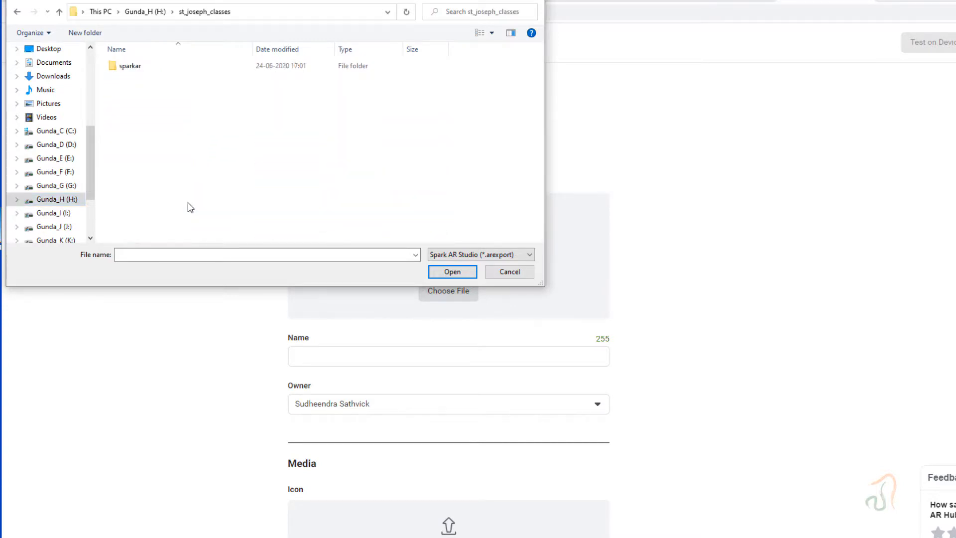
double_click(151, 66)
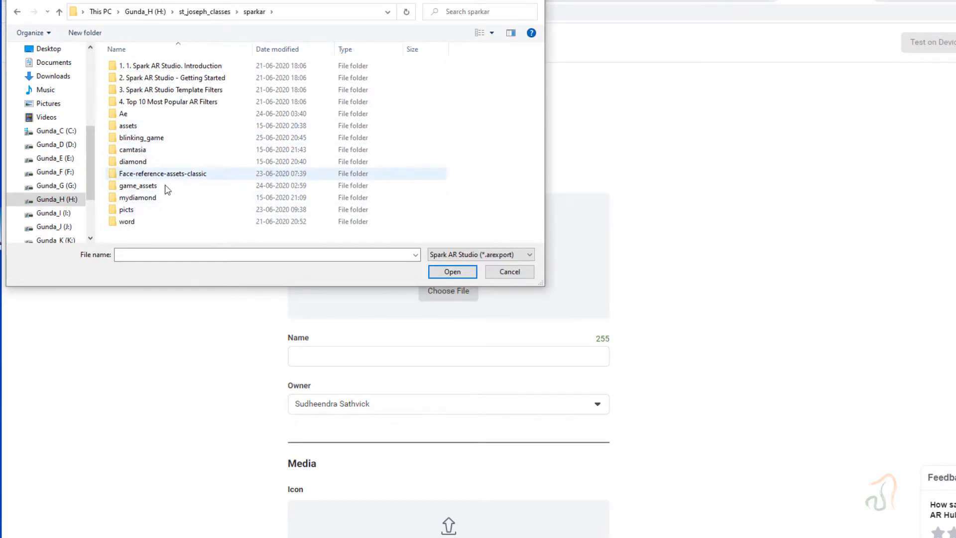
double_click(160, 140)
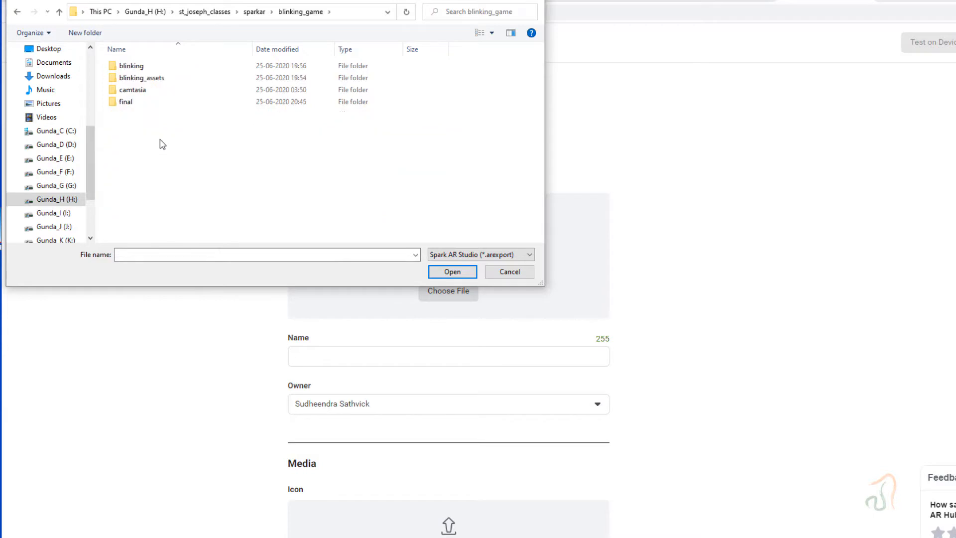
double_click(132, 103)
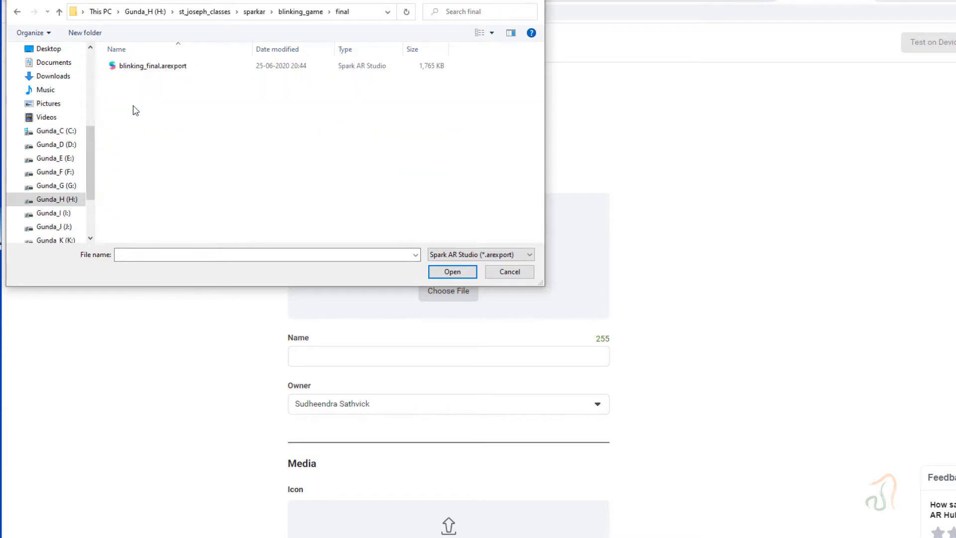
click(143, 67)
click(509, 272)
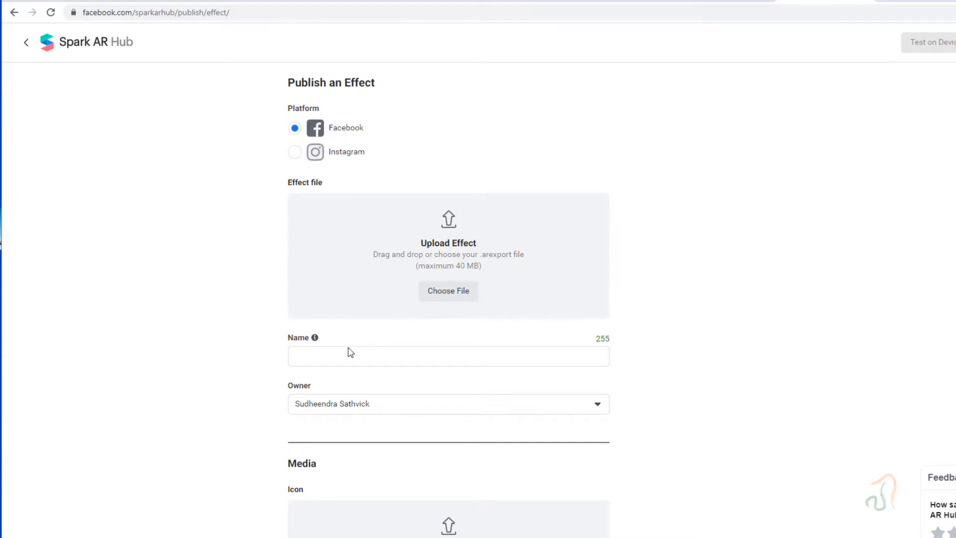
- Review the publish form's icon, visibility settings, reviewer instructions, review video and legal agreement sections
scroll(349, 352, down, 2)
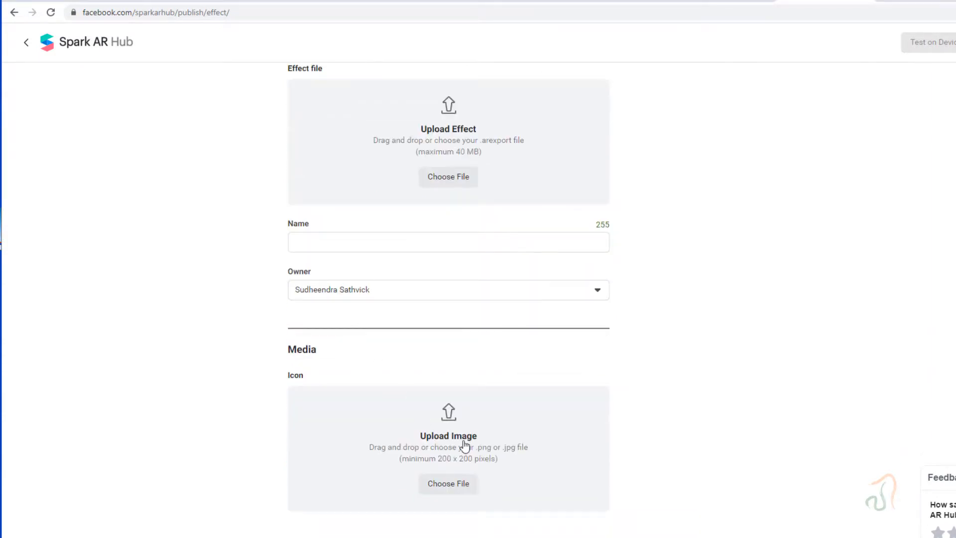
scroll(469, 436, down, 2)
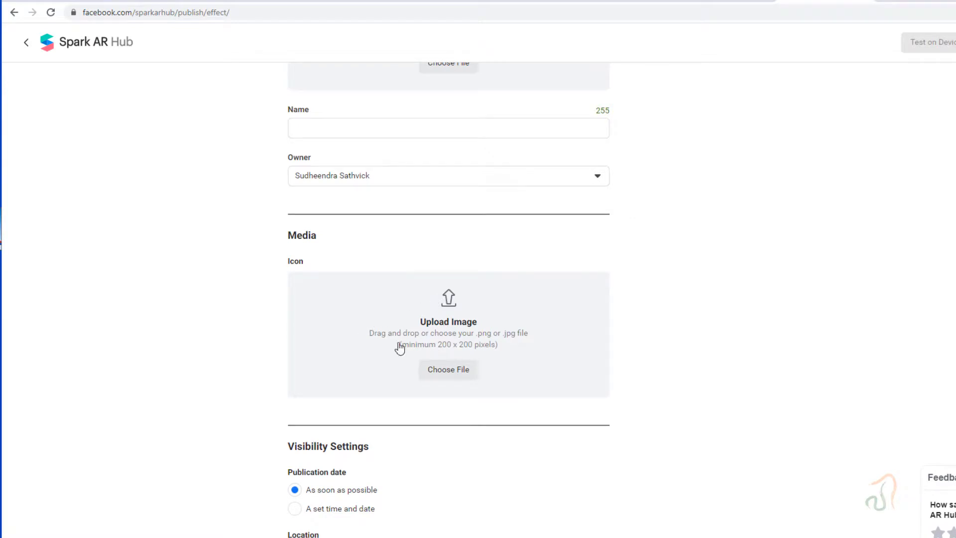
scroll(472, 368, down, 3)
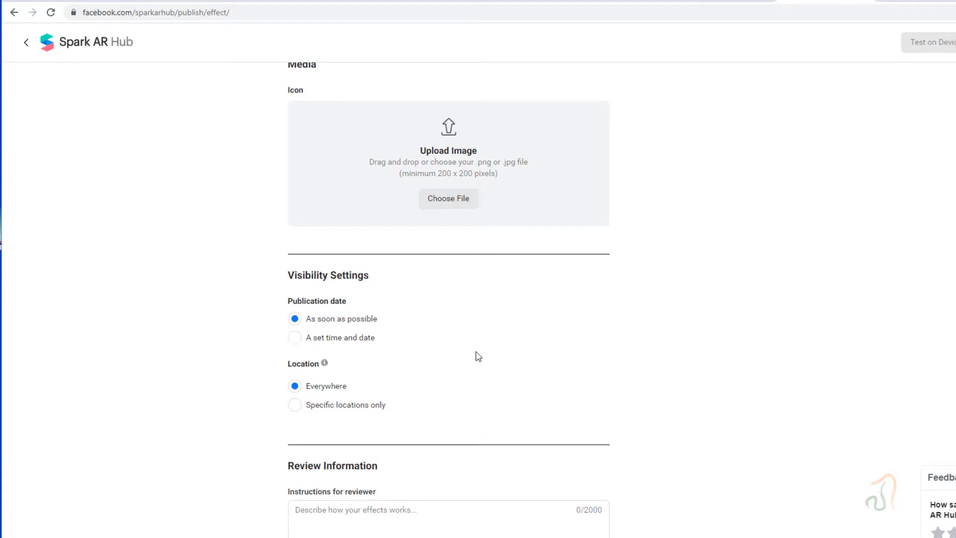
scroll(478, 354, down, 2)
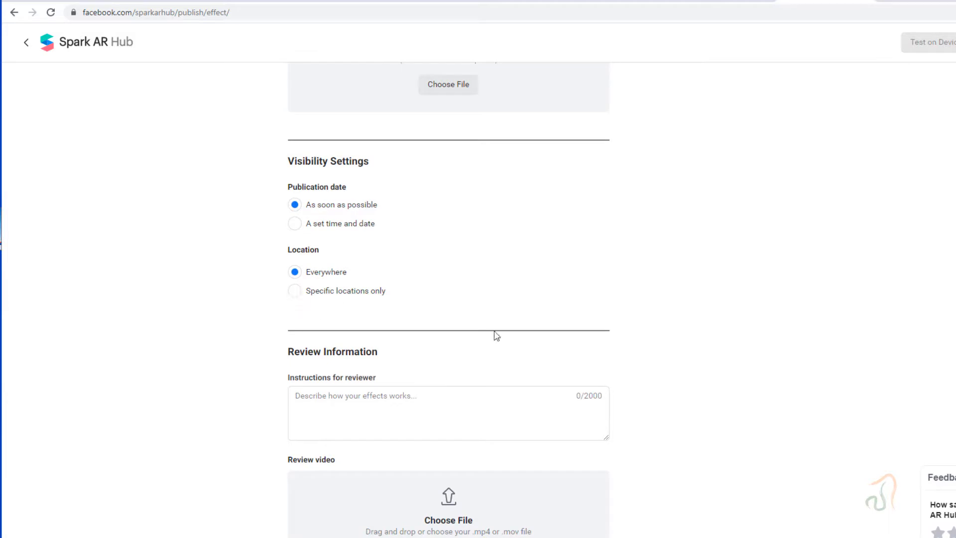
scroll(499, 332, down, 2)
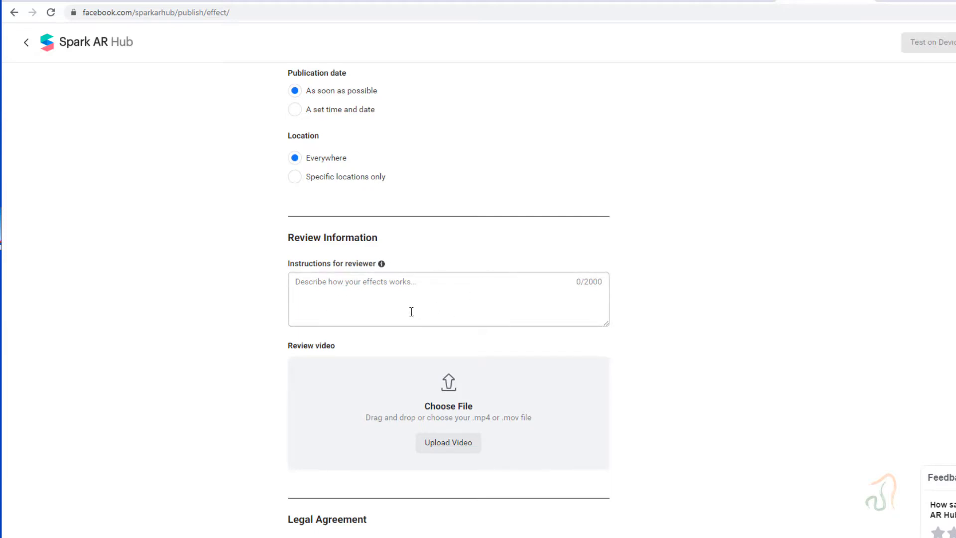
scroll(409, 312, down, 2)
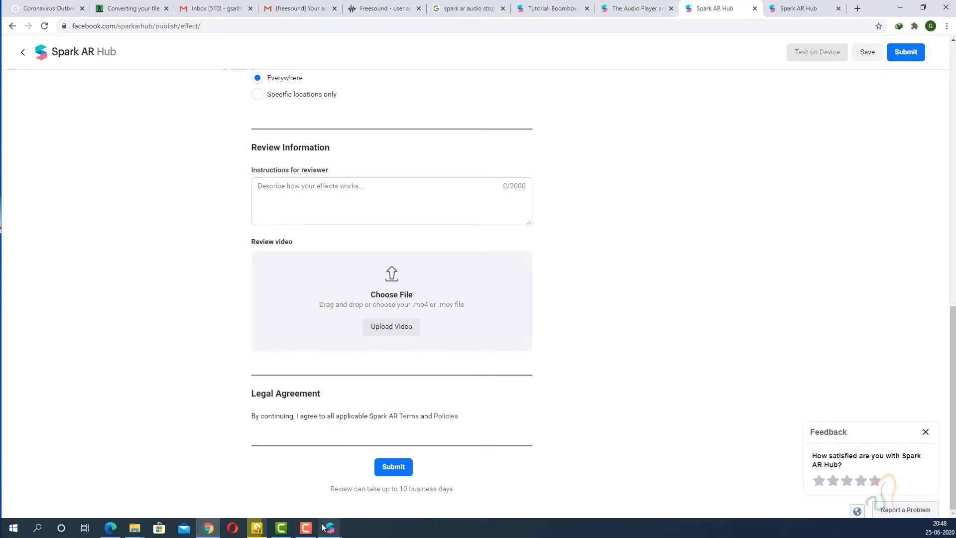
- Switch to the blinking_final project in Spark AR Studio and test starting and restarting the game in the phone preview
mouse_move(322, 526)
click(289, 489)
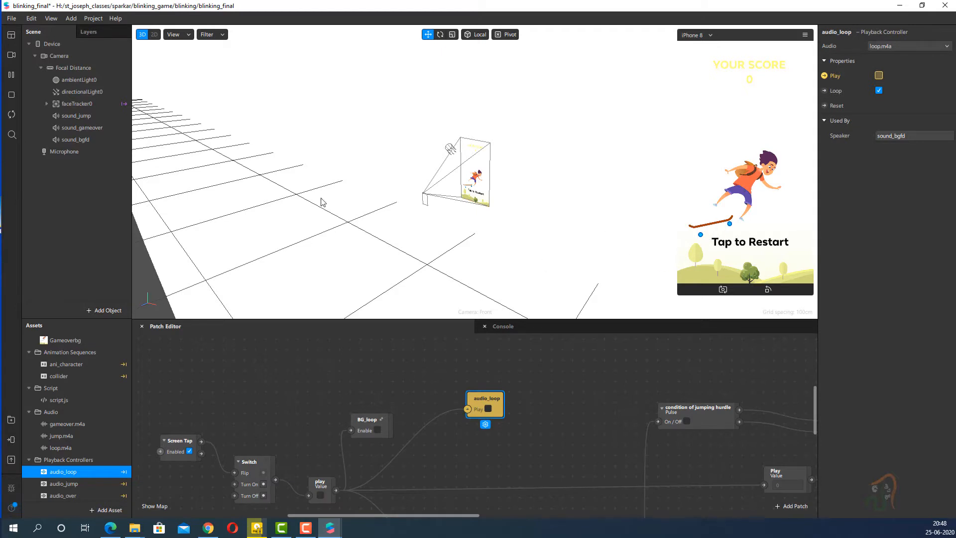
click(69, 58)
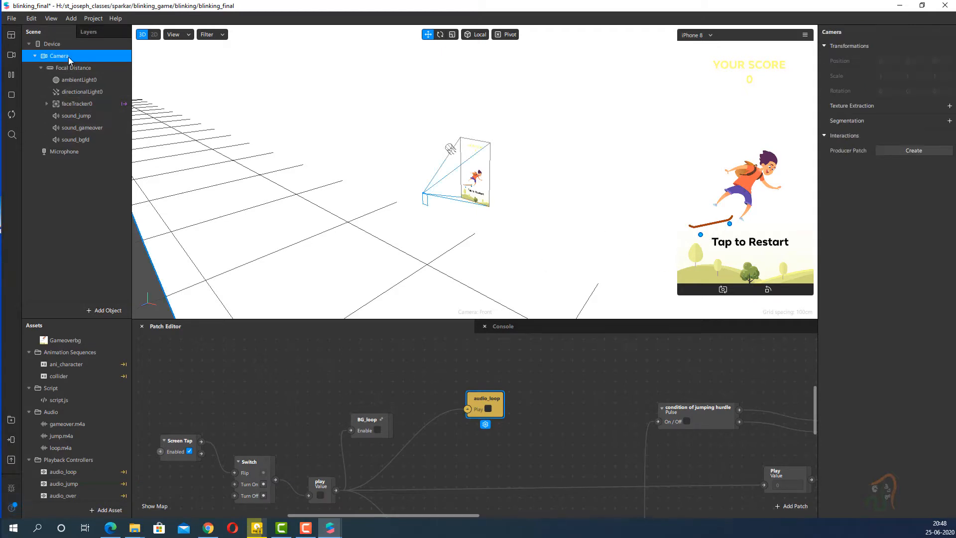
click(753, 223)
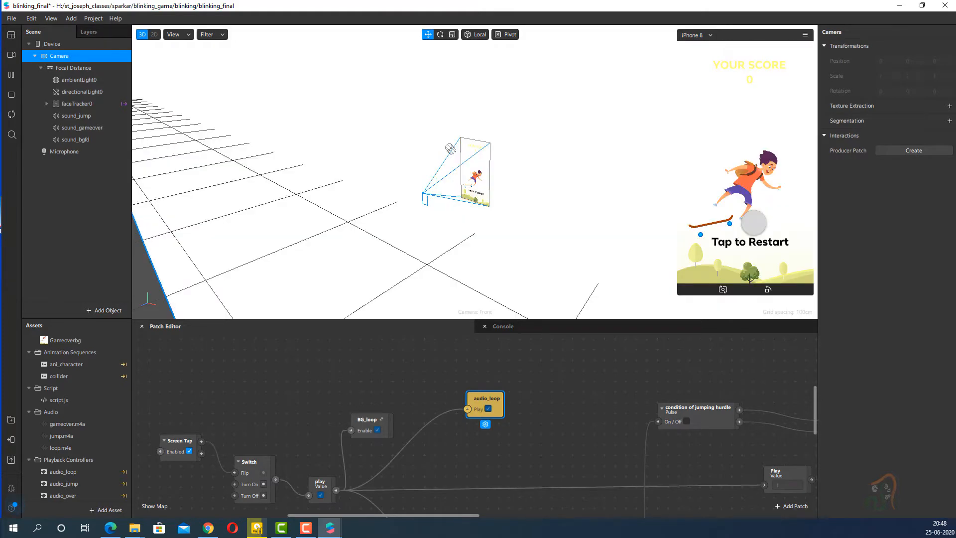
click(753, 223)
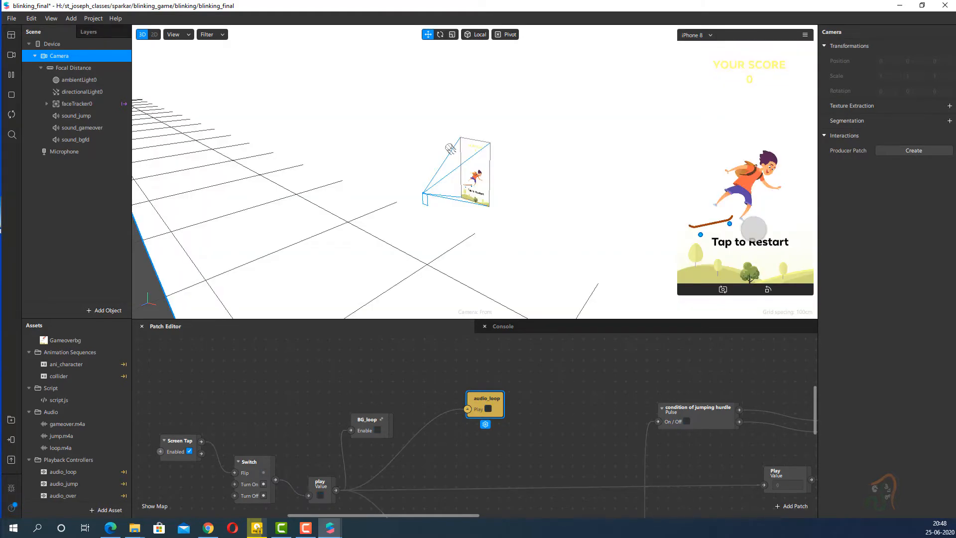
click(753, 228)
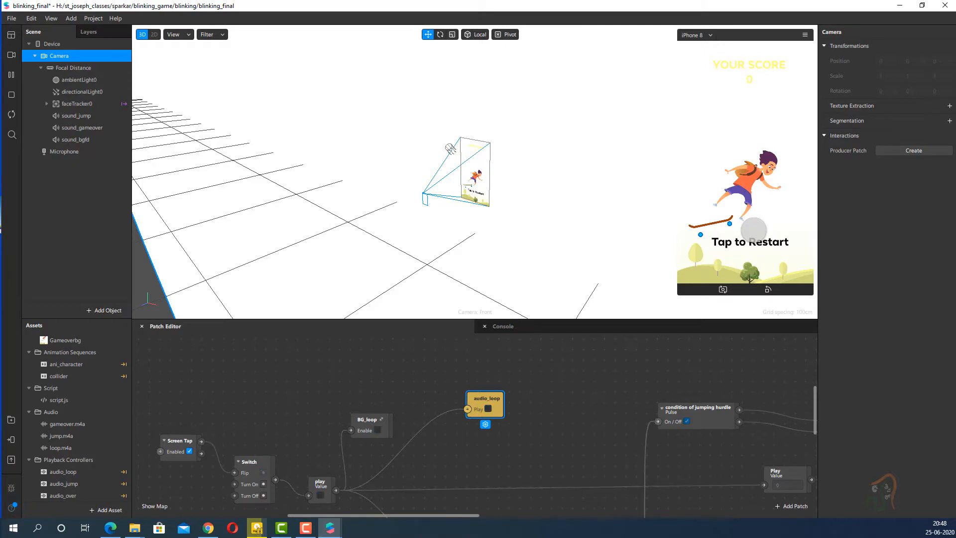